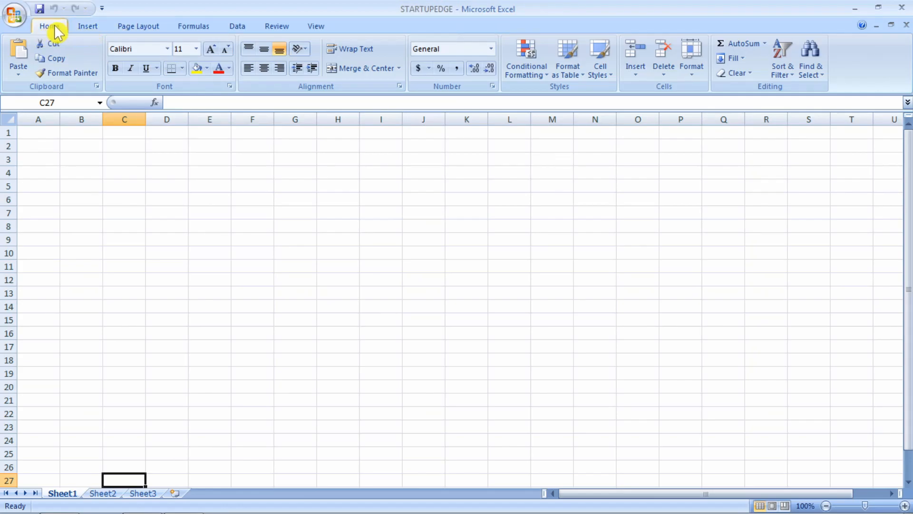
- Look through the Insert, Page Layout, Formulas, Data, Review and View commands, returning to the Home commands
left_click(89, 26)
left_click(150, 27)
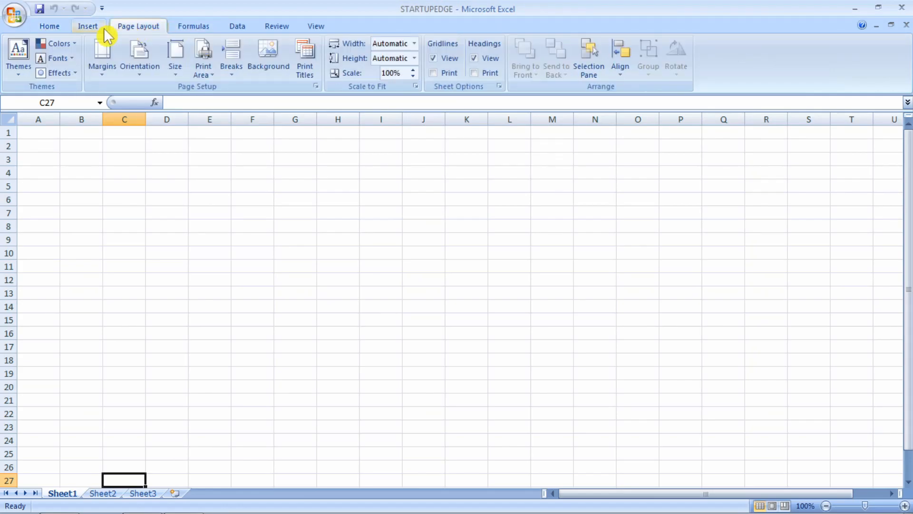
left_click(52, 27)
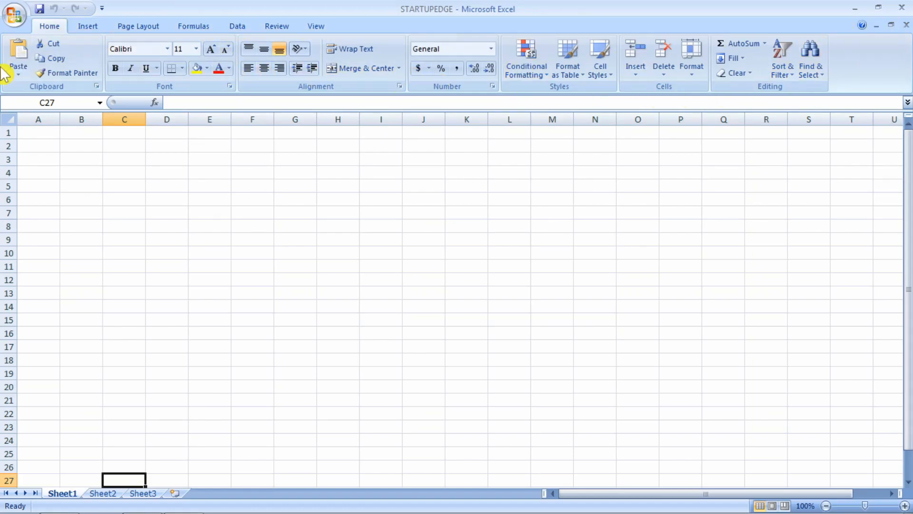
left_click(87, 28)
left_click(138, 26)
left_click(193, 26)
left_click(237, 26)
left_click(277, 26)
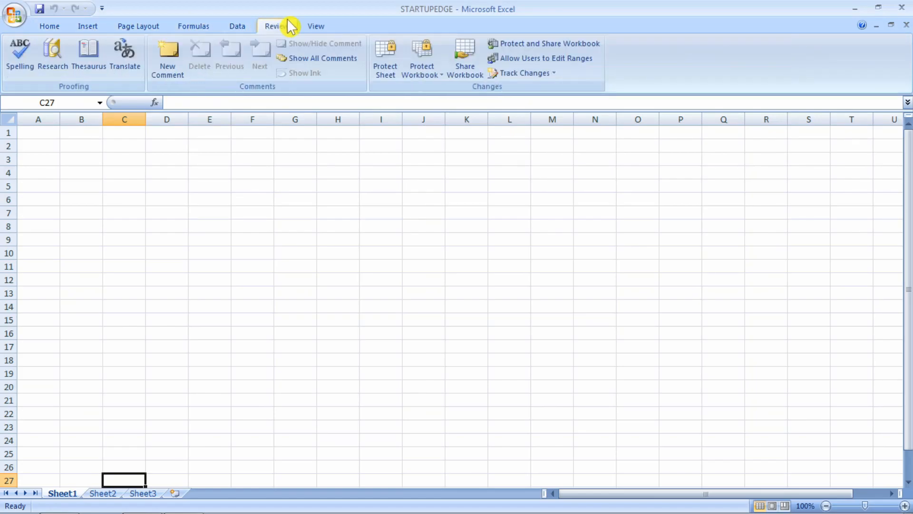
left_click(315, 26)
left_click(238, 27)
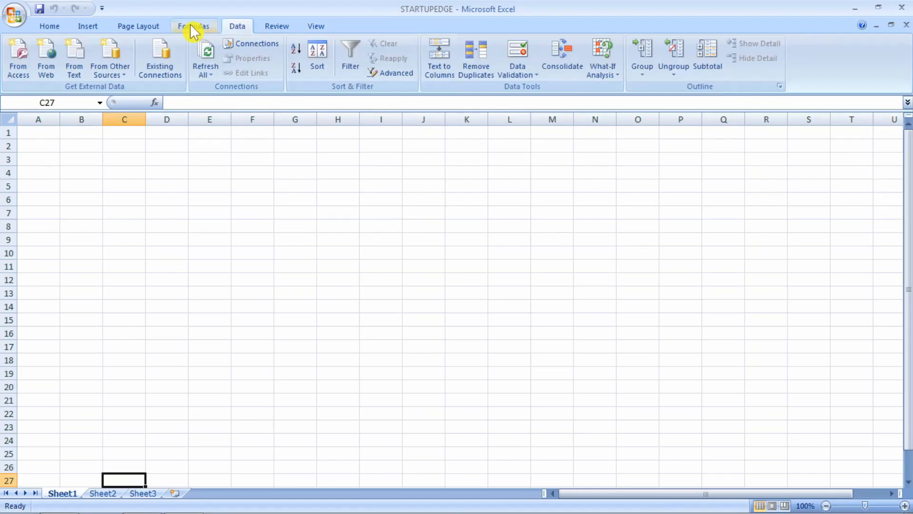
left_click(193, 26)
left_click(138, 27)
left_click(62, 28)
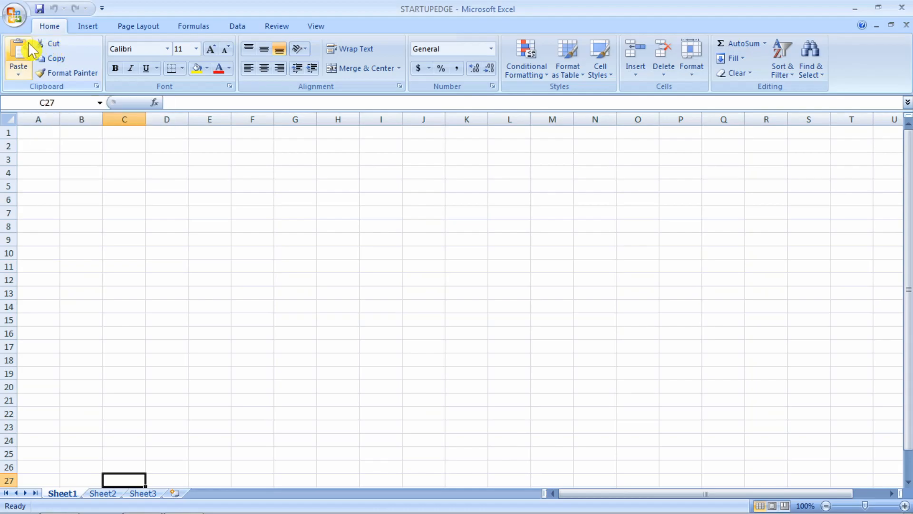
left_click(91, 27)
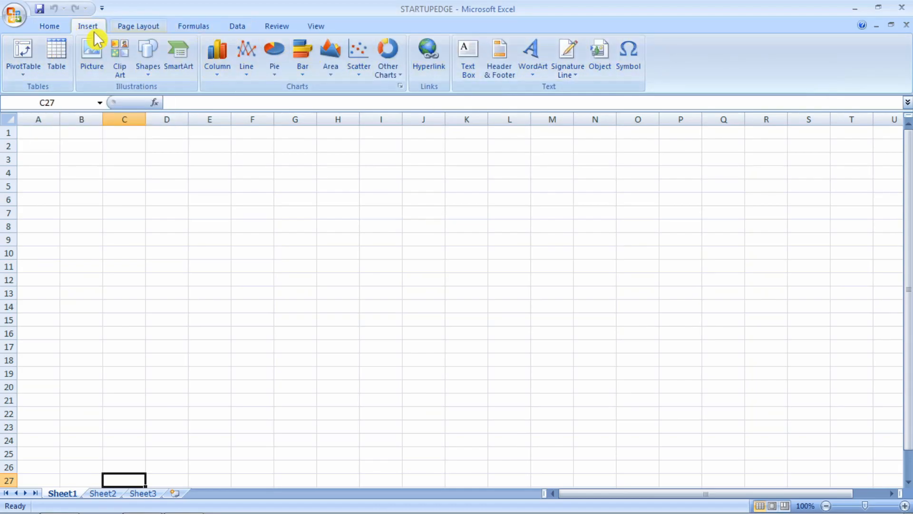
left_click(50, 27)
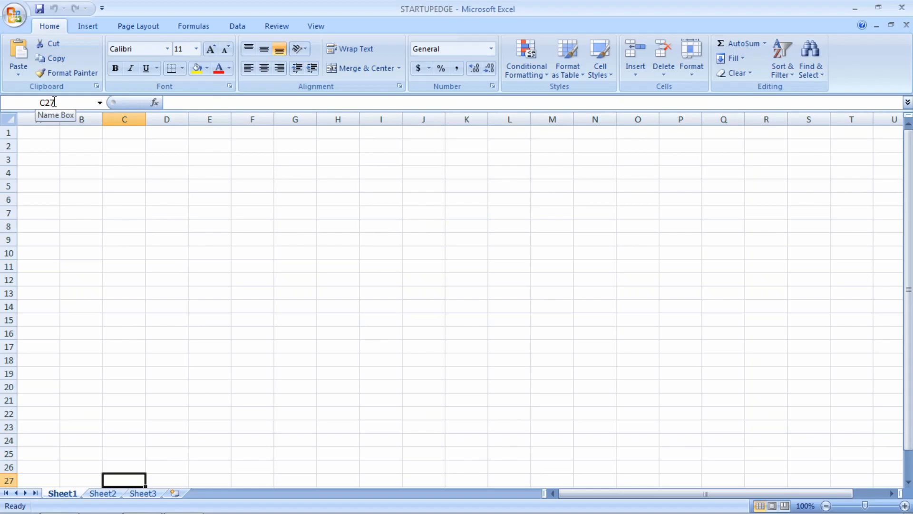
- Select cells B3 and D4 to check their cell references, and glance over the Insert and Page Layout commands
left_click(85, 164)
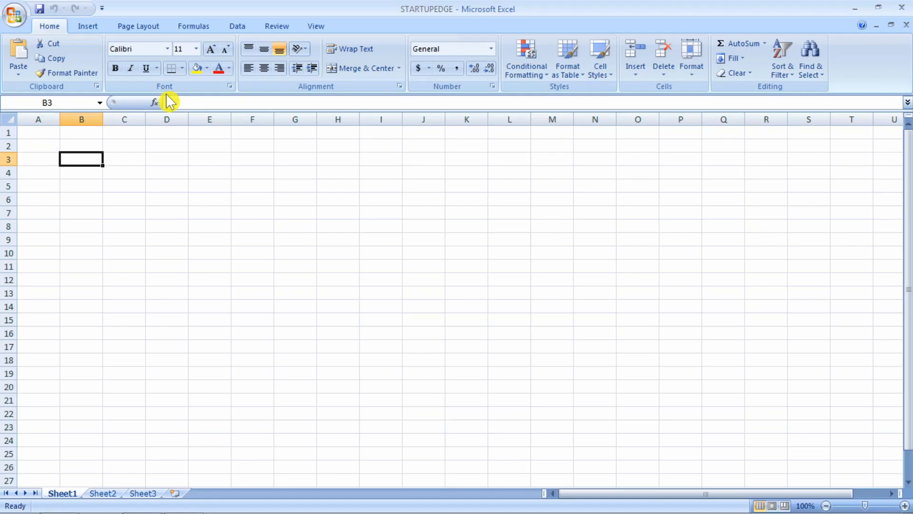
left_click(180, 170)
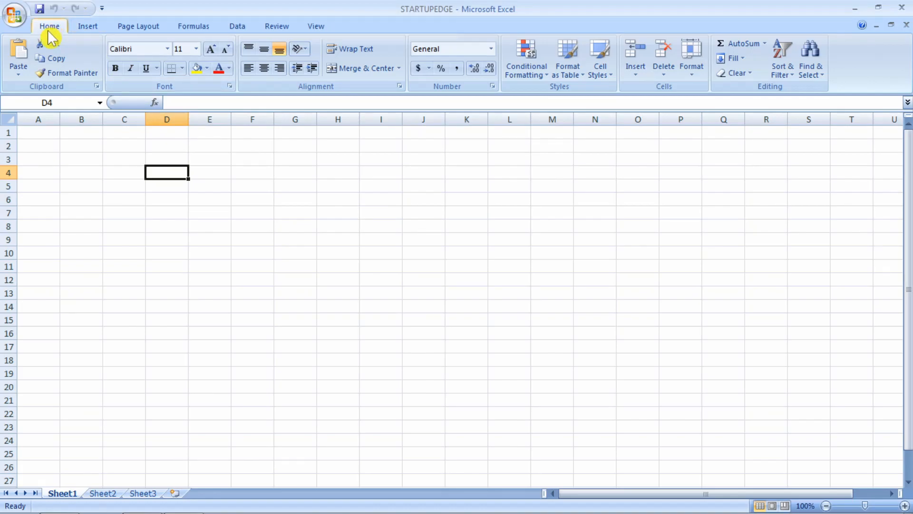
left_click(95, 27)
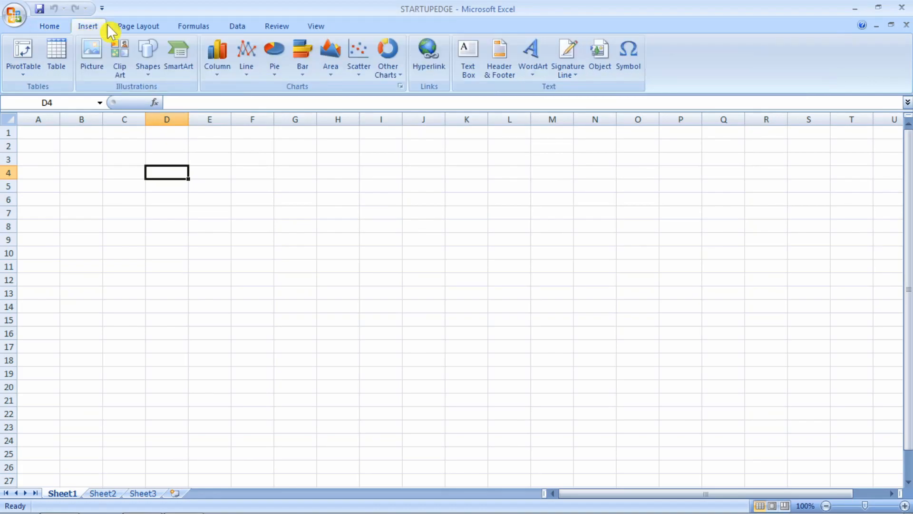
left_click(138, 27)
left_click(50, 27)
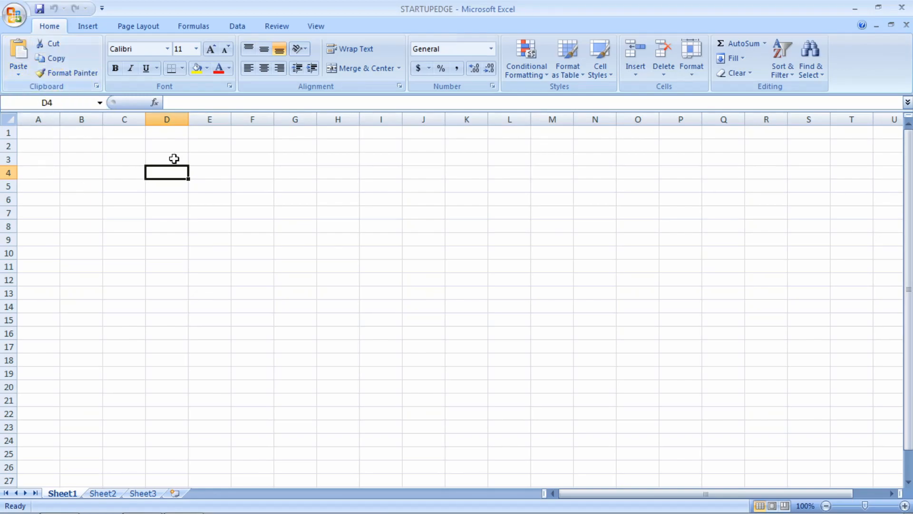
- Go to cell A1 and view the list of available fonts without changing the font
key("ctrl+Home")
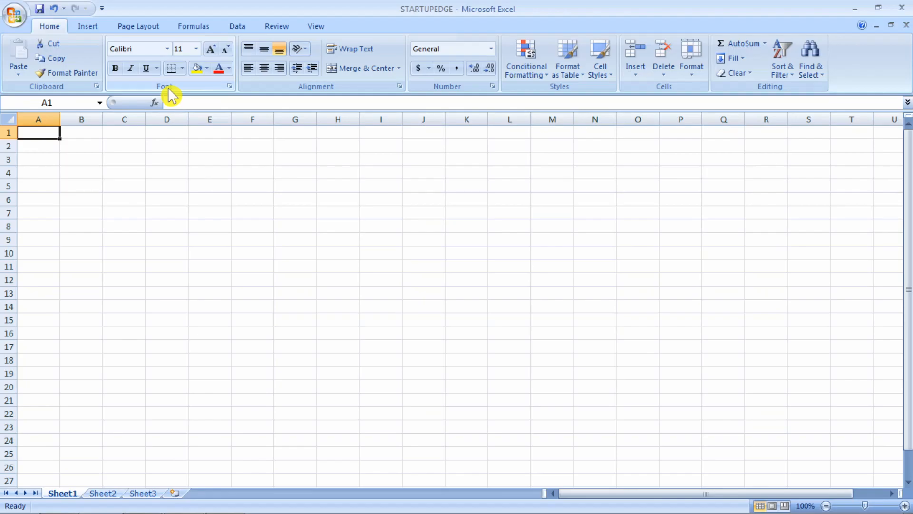
left_click(168, 50)
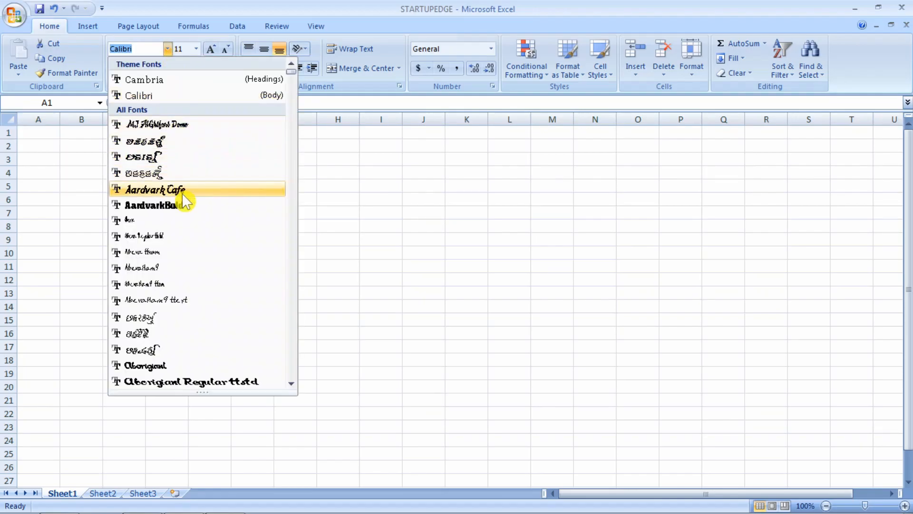
left_click(329, 185)
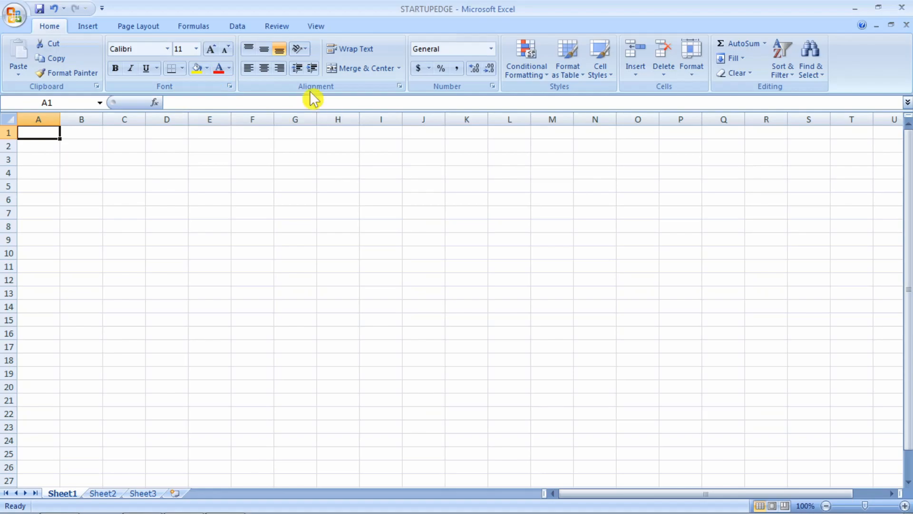
- Select cell E3 and view the available number formats without applying one
left_click(196, 173)
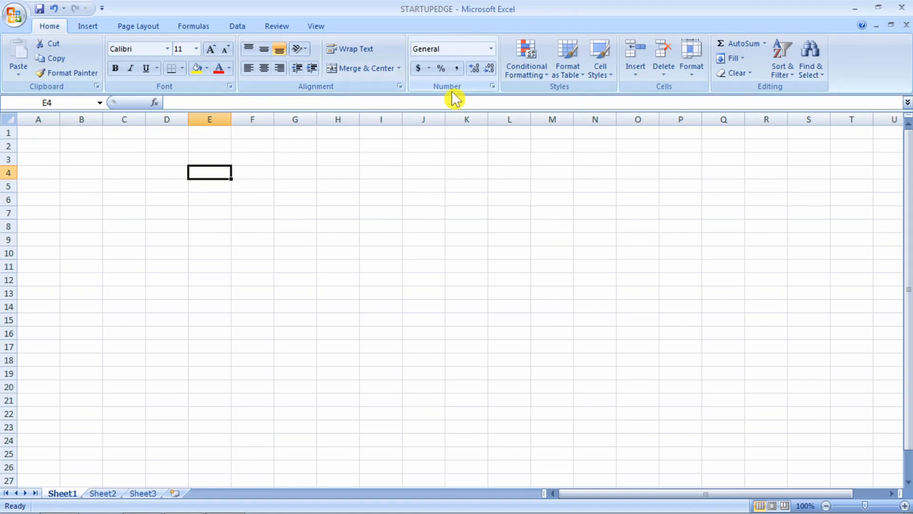
left_click(219, 162)
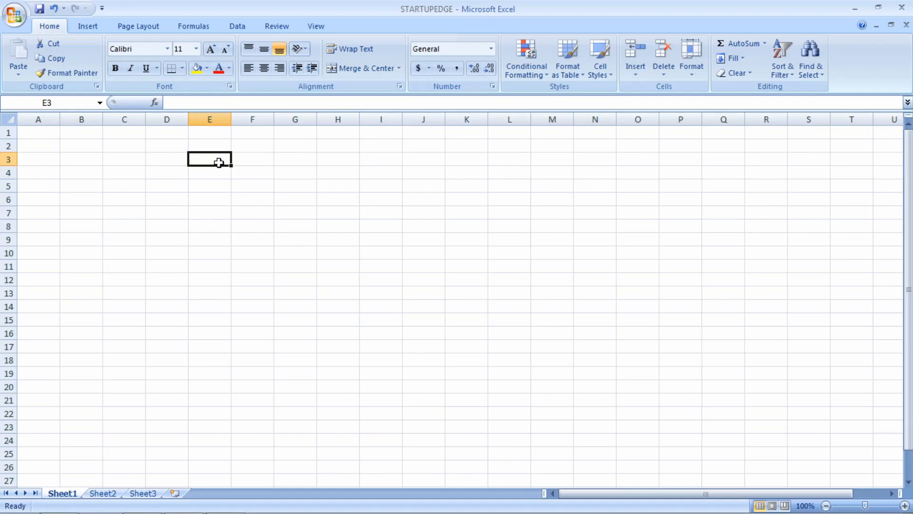
left_click(491, 49)
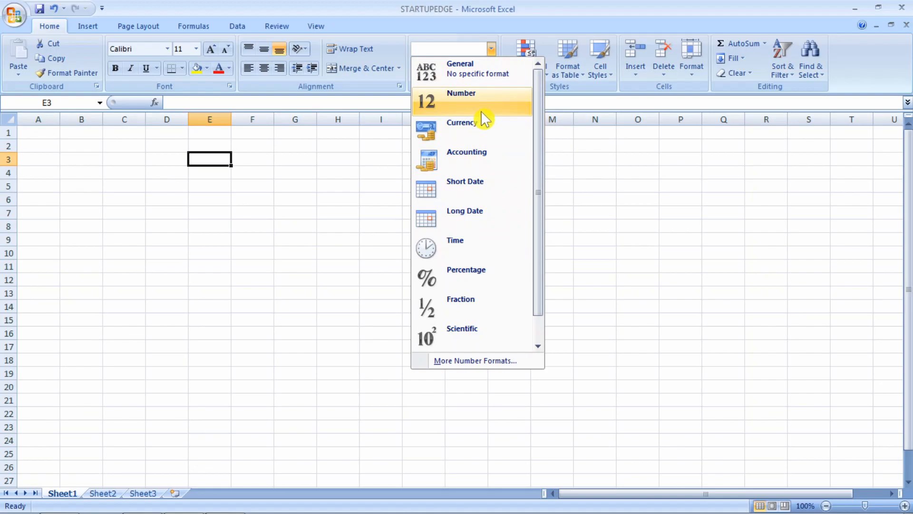
left_click(635, 177)
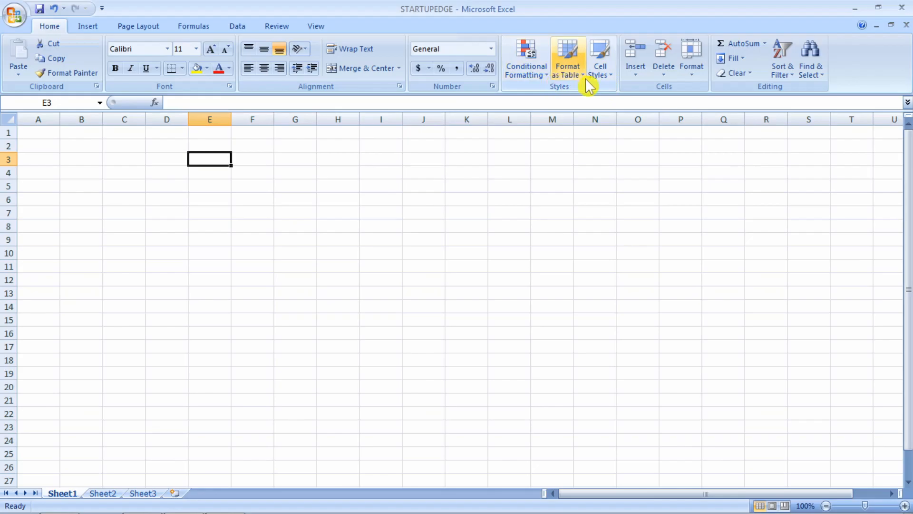
- Browse the galleries of table styles and cell styles for cell E3
left_click(573, 74)
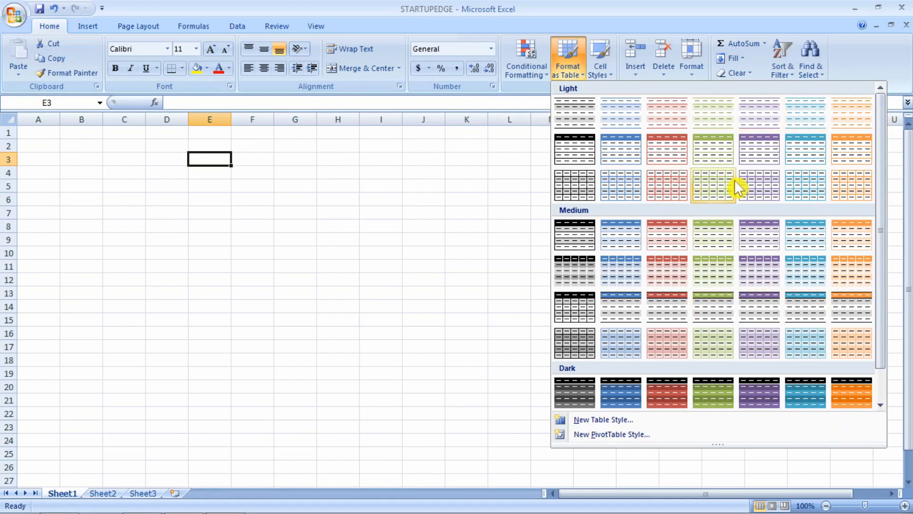
left_click(600, 71)
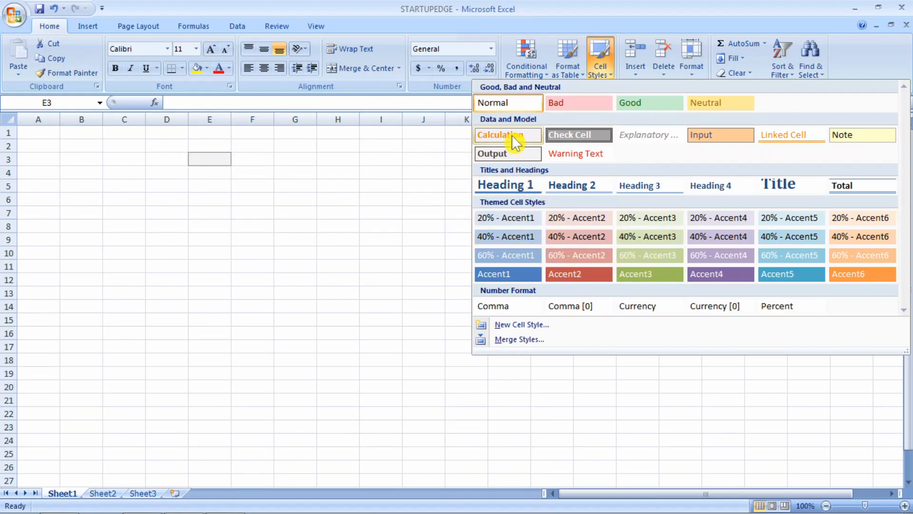
- Examine the Conditional Formatting options, including the Highlight Cells Rules, without applying a rule
left_click(536, 63)
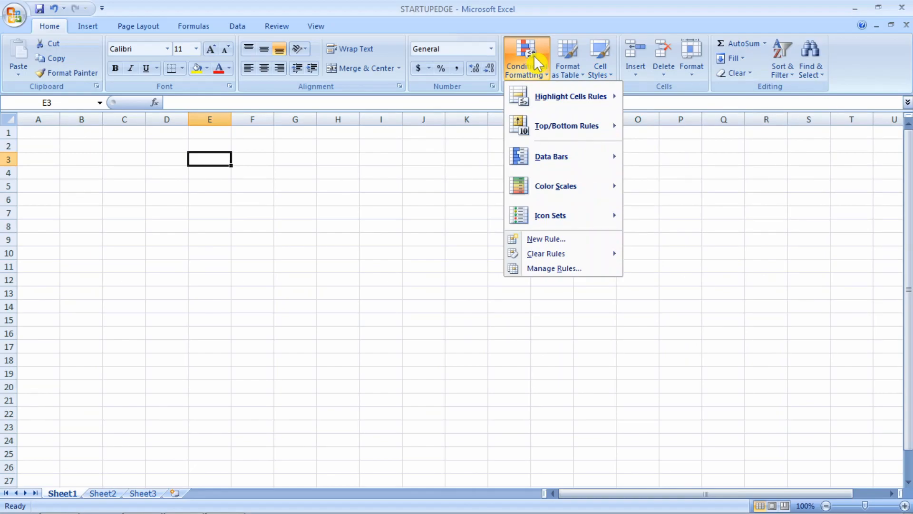
mouse_move(546, 99)
left_click(541, 66)
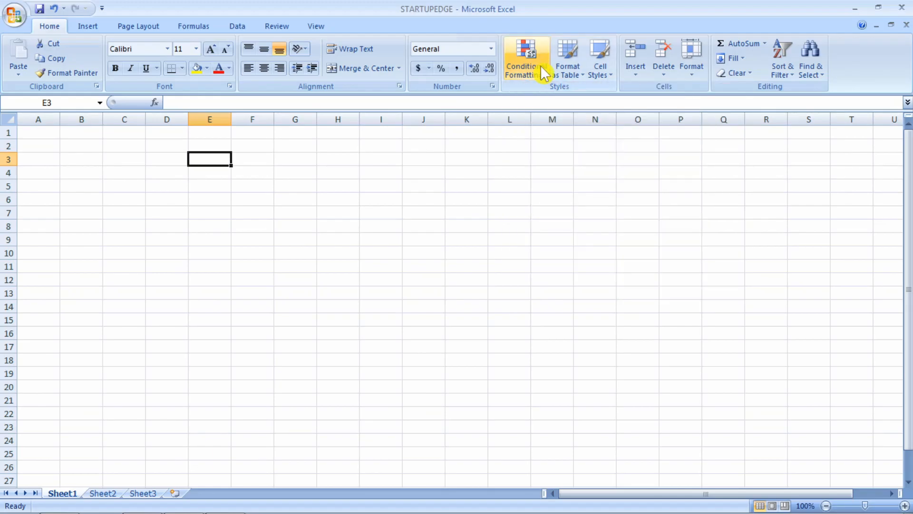
left_click(541, 66)
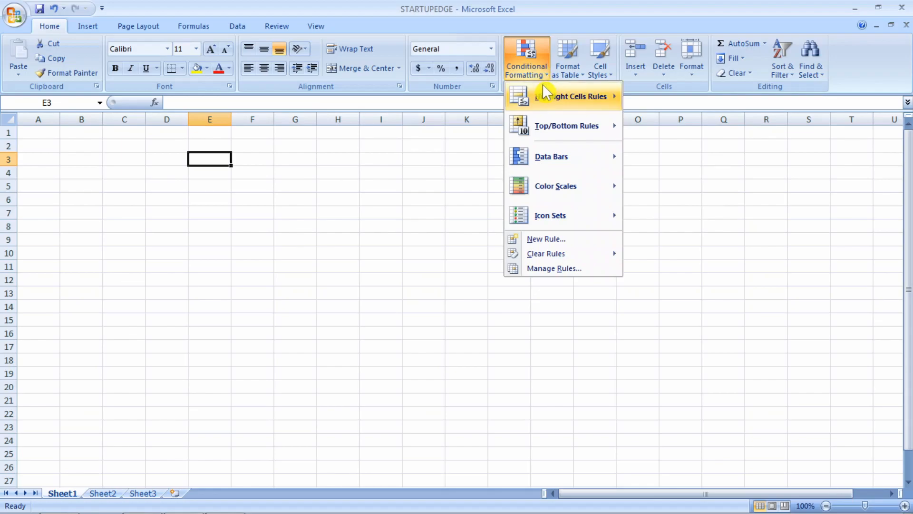
mouse_move(547, 98)
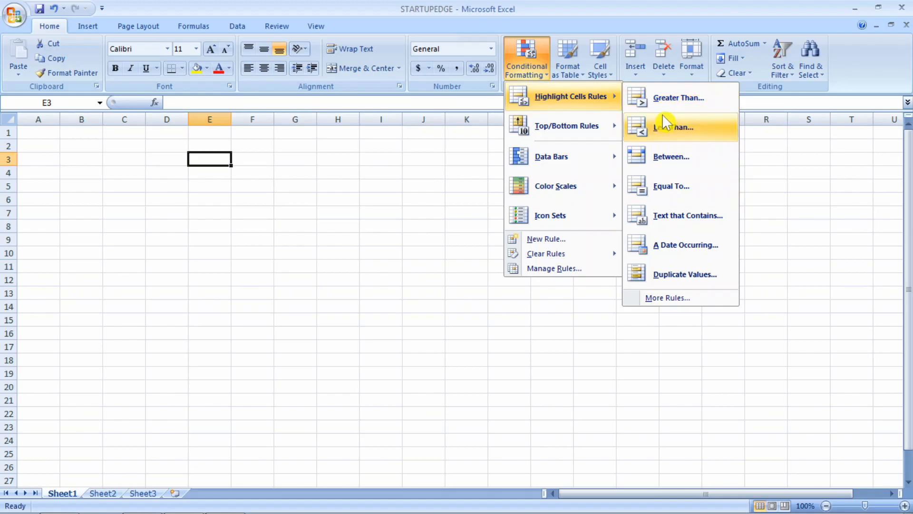
left_click(540, 56)
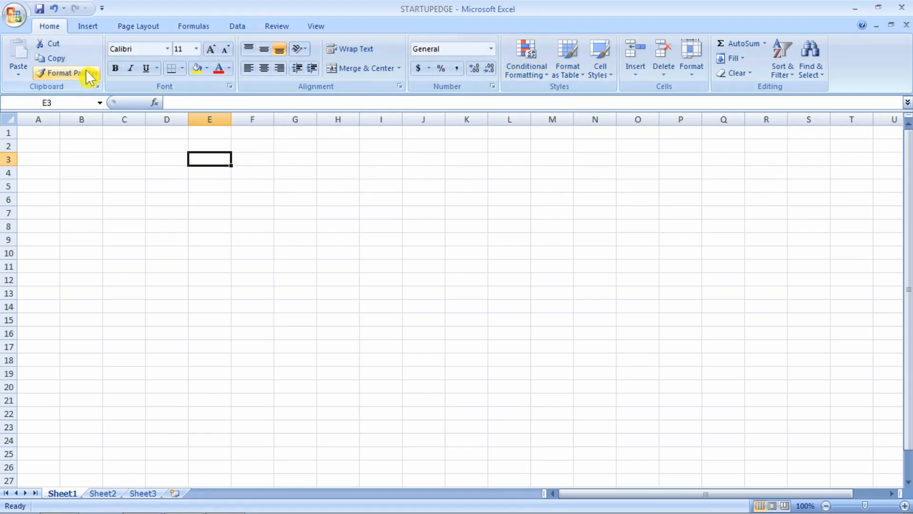
- On Sheet2, copy ADANI POWER LTD from cell A2 to D2 and clear the pasted copy
left_click(103, 493)
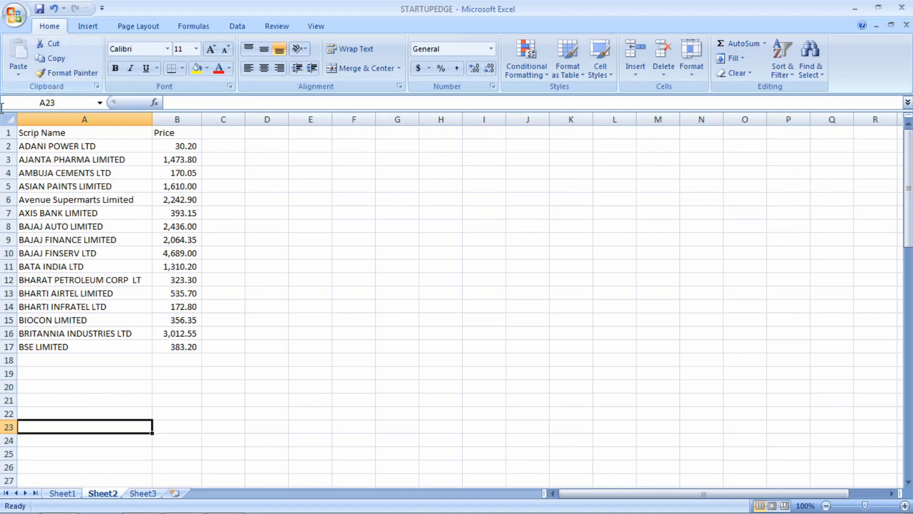
left_click(64, 148)
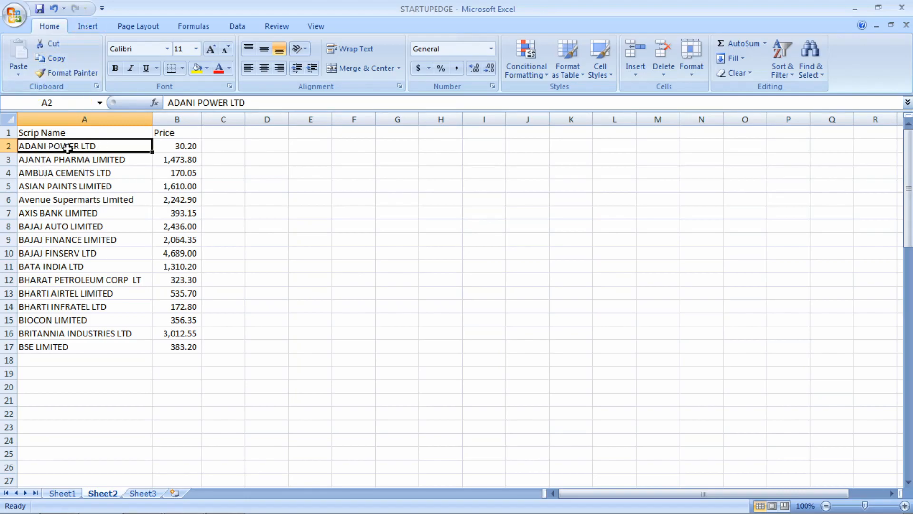
left_click(55, 60)
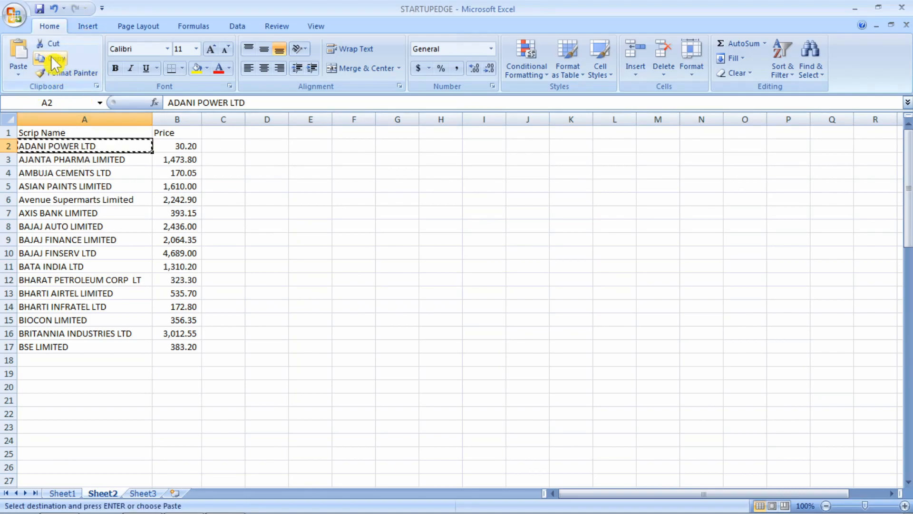
left_click(276, 148)
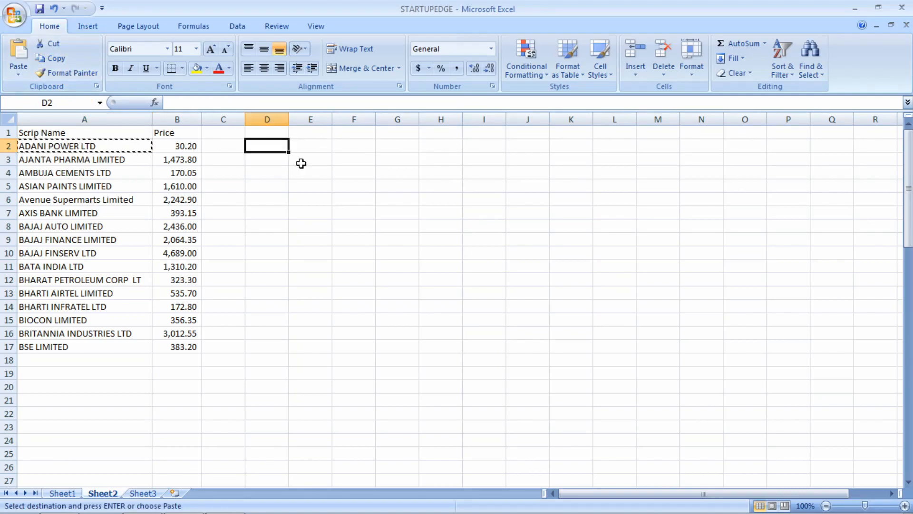
left_click(22, 55)
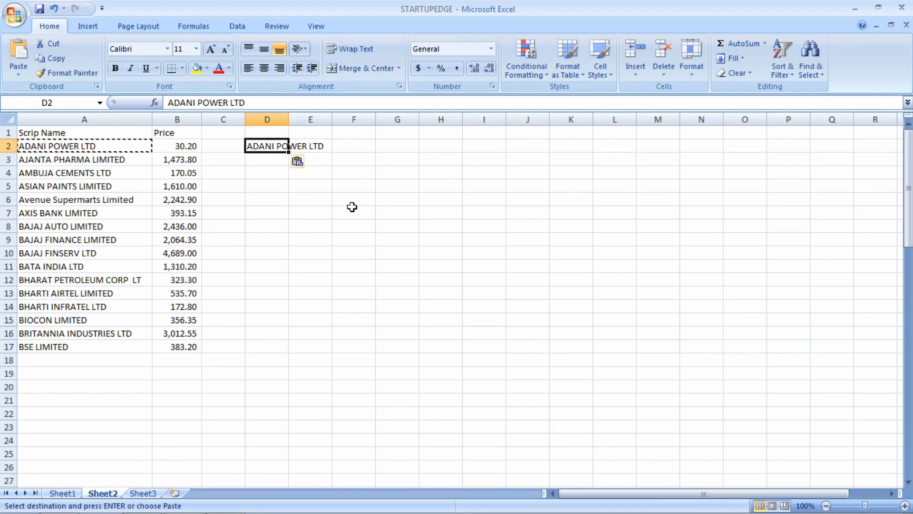
key("Delete")
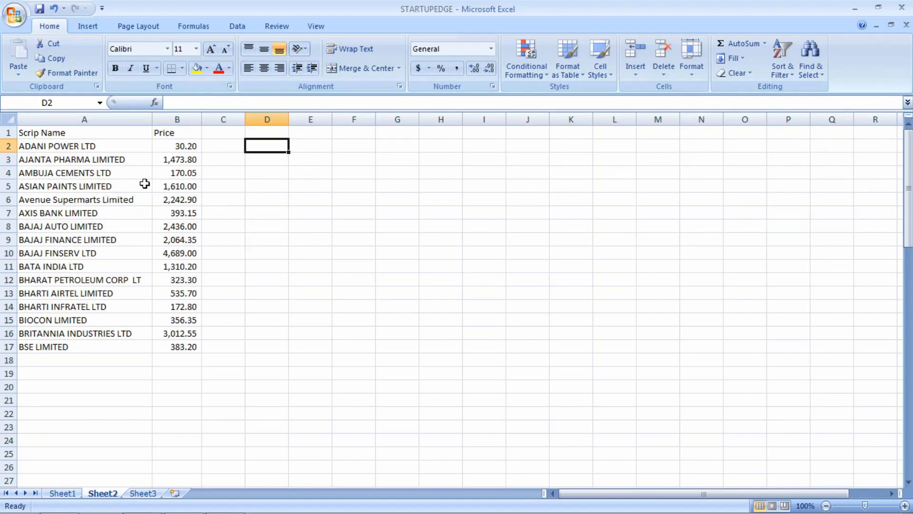
- Cut AMBUJA CEMENTS LTD from cell A4, paste it into D4, and undo the move
left_click(95, 172)
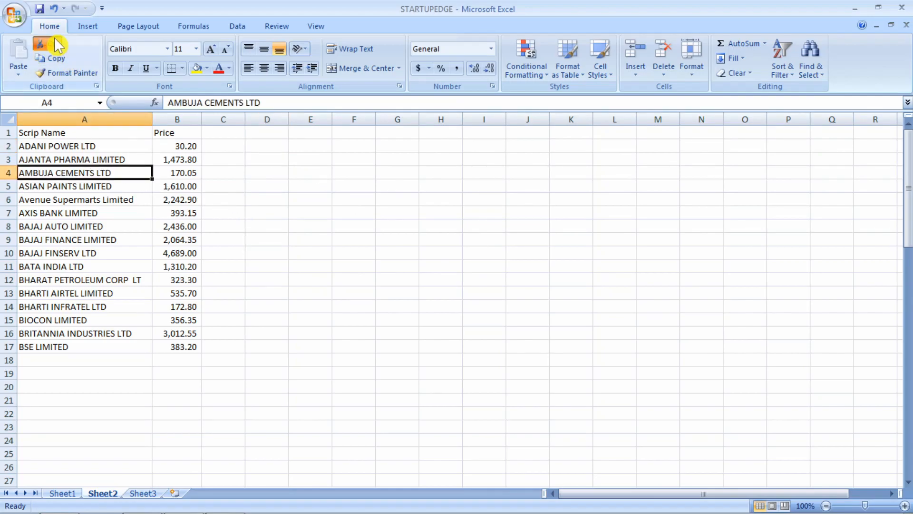
left_click(52, 43)
left_click(283, 174)
left_click(6, 56)
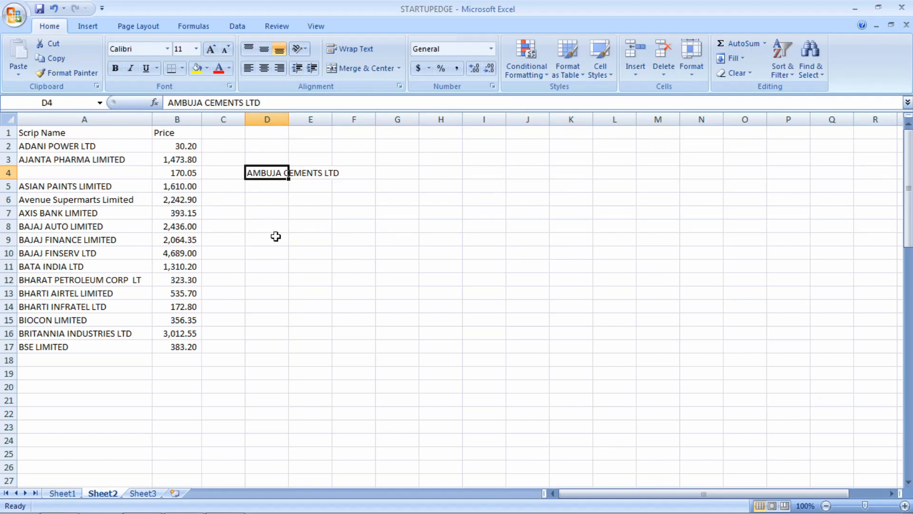
key("ctrl+z")
- Copy AMBUJA CEMENTS LTD from cell A4 into cell D5
left_click(70, 185)
left_click(221, 174)
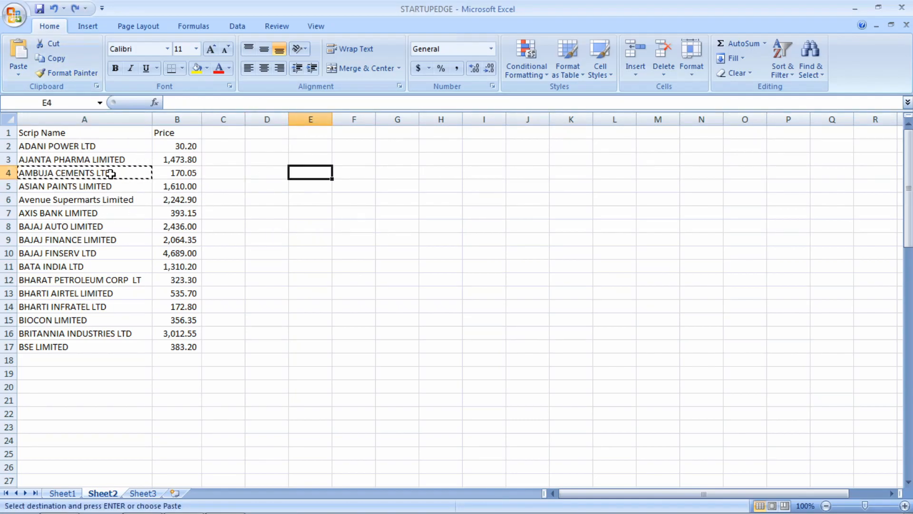
left_click(143, 173)
left_click(258, 186)
key("ctrl+v")
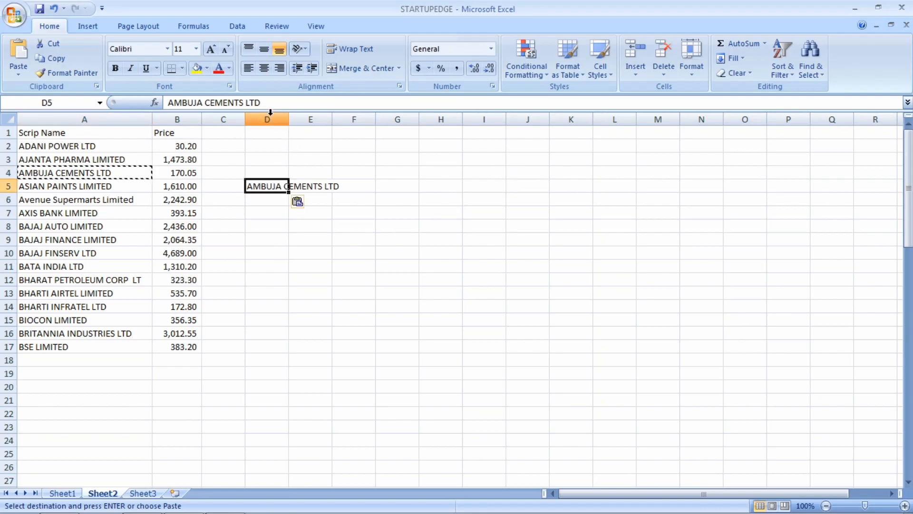
- Fit column D to its content and format cell D5 with bold red text and a yellow fill
double_click(289, 120)
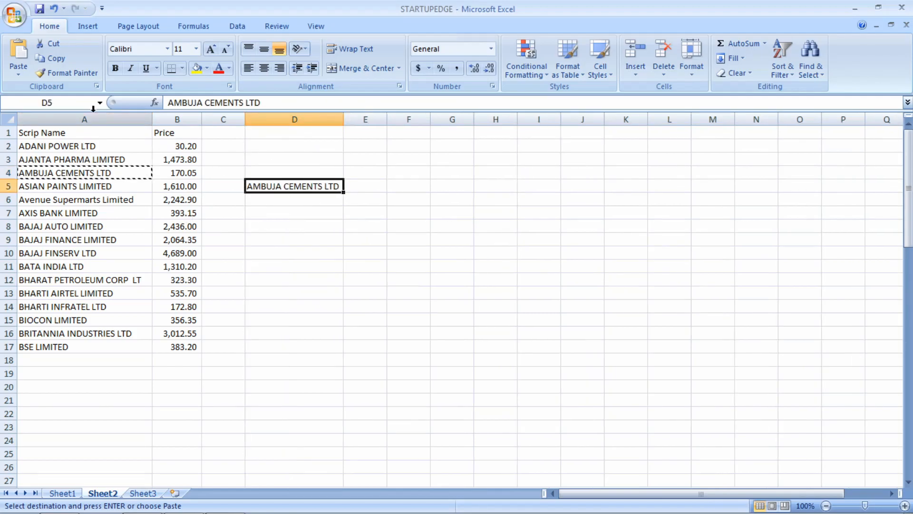
left_click(115, 68)
left_click(219, 69)
left_click(196, 67)
left_click(353, 267)
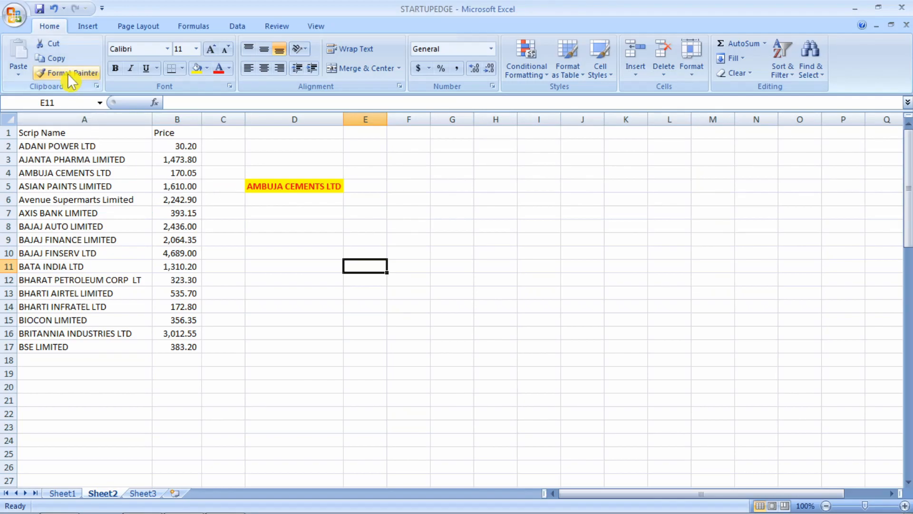
- Copy the formatting of D5 onto the scrip names in A2:A17 with Format Painter
left_click(294, 185)
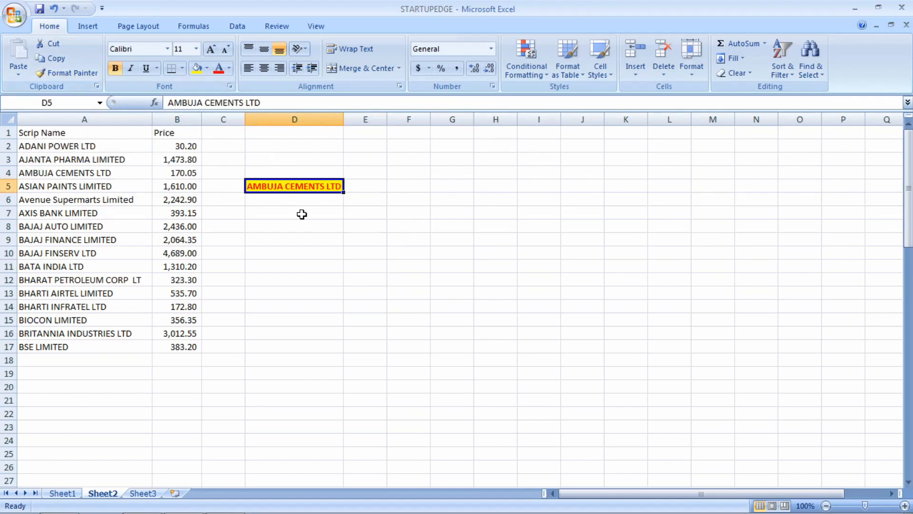
left_click(58, 75)
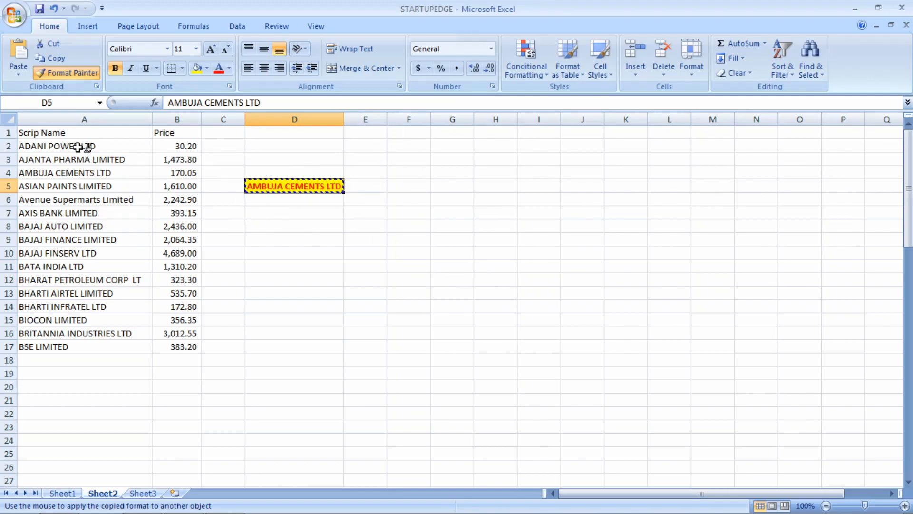
left_click_drag(77, 147, 67, 350)
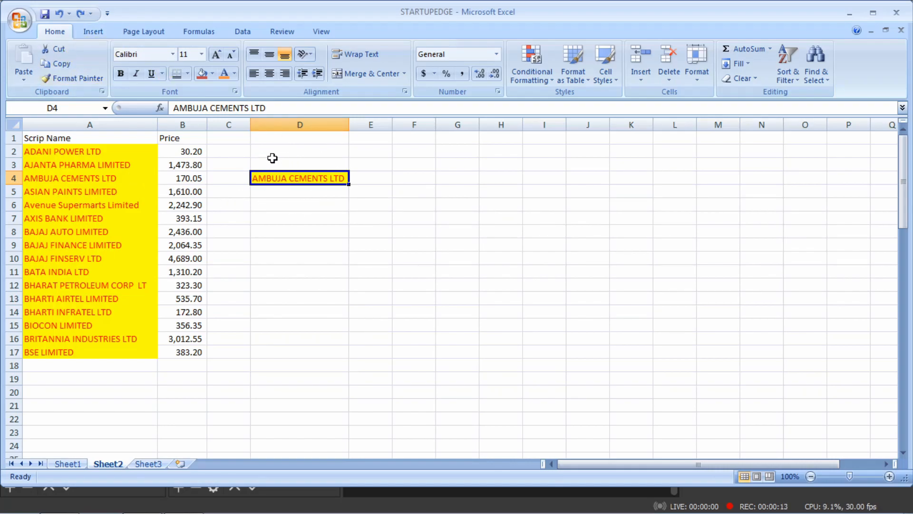
- Set the font of AMBUJA CEMENTS LTD in cell D4 to Times New Roman, size 16
left_click(151, 57)
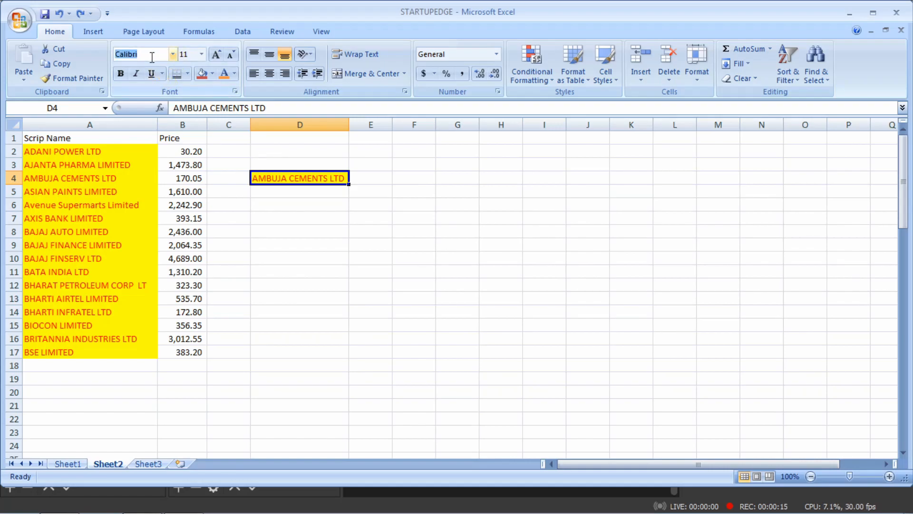
type("Times New Roman")
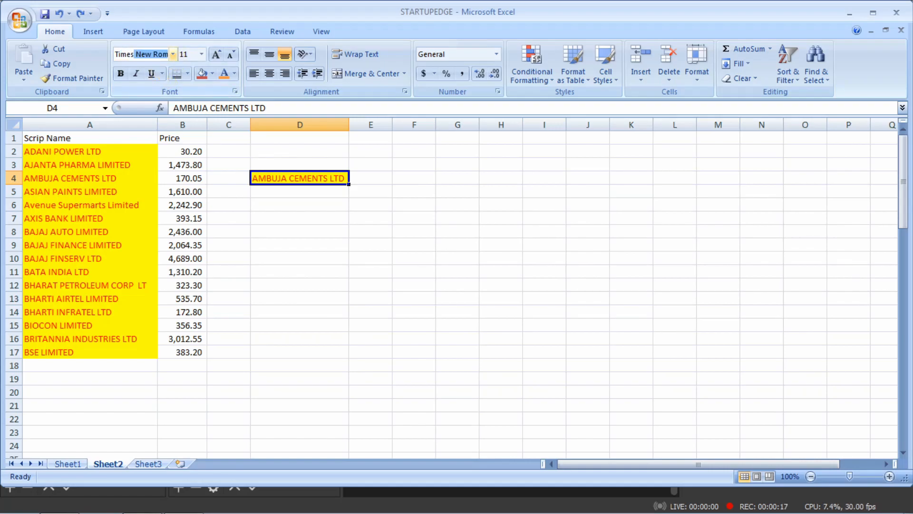
key("Return")
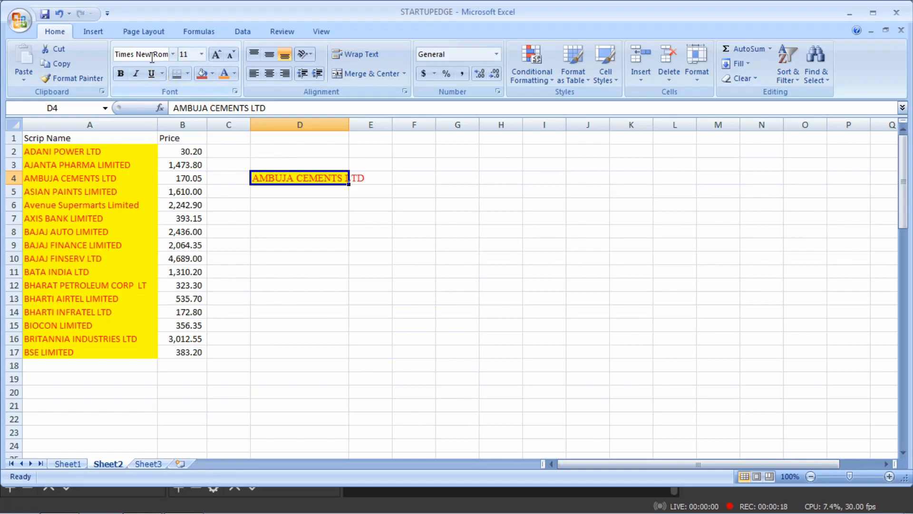
left_click(201, 54)
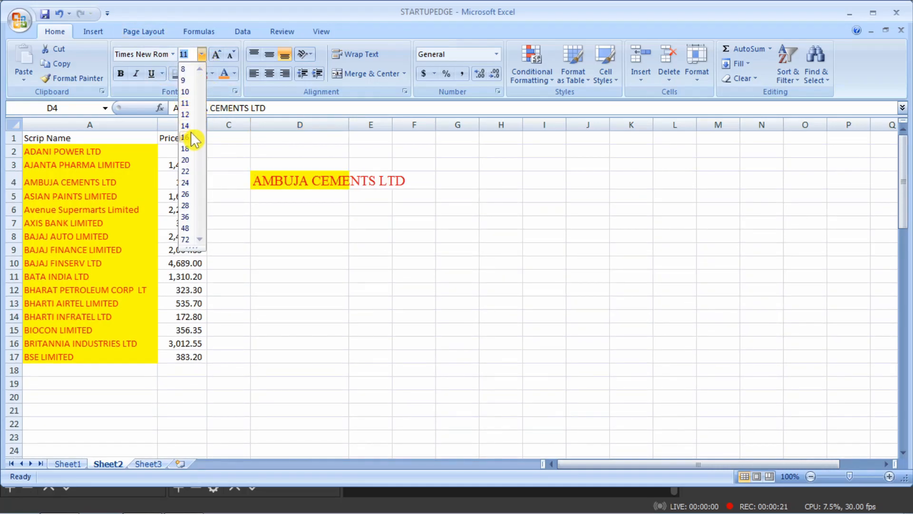
left_click(195, 138)
- Make the text in cell D4 bold, italic and underlined
left_click(120, 73)
left_click(136, 74)
left_click(152, 73)
left_click(261, 208)
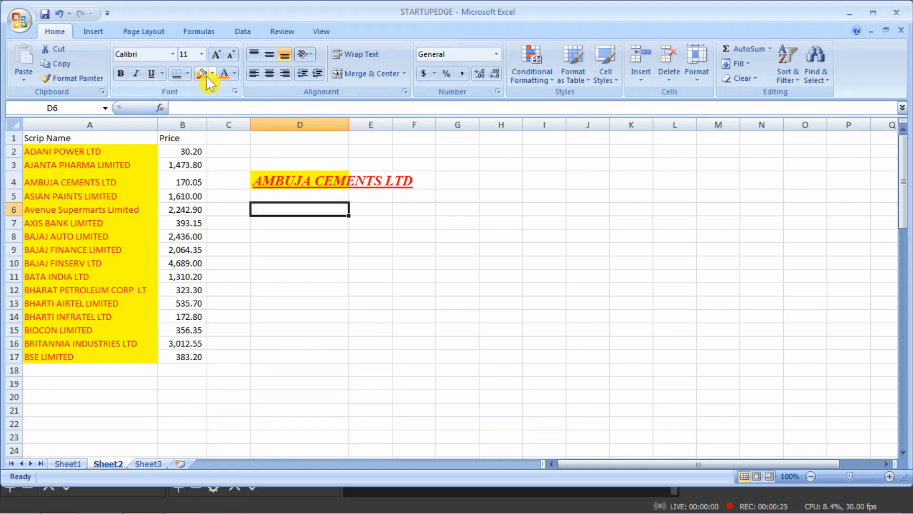
- Give cell D4 a black fill with yellow text, and fit column D to its content
left_click(289, 183)
left_click(212, 74)
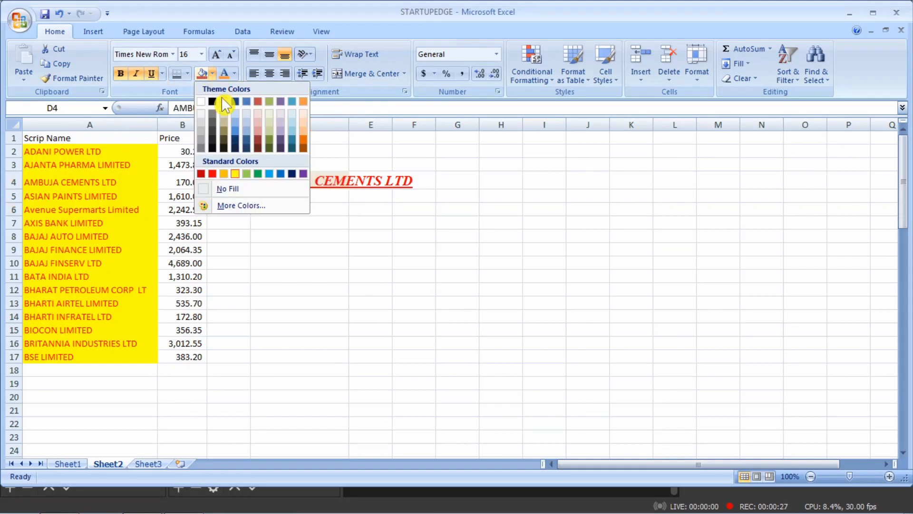
left_click(213, 101)
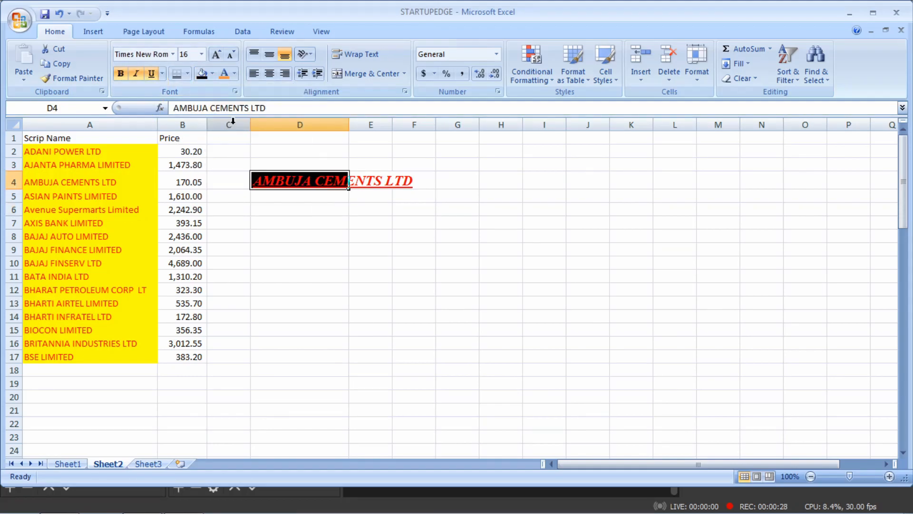
left_click(234, 74)
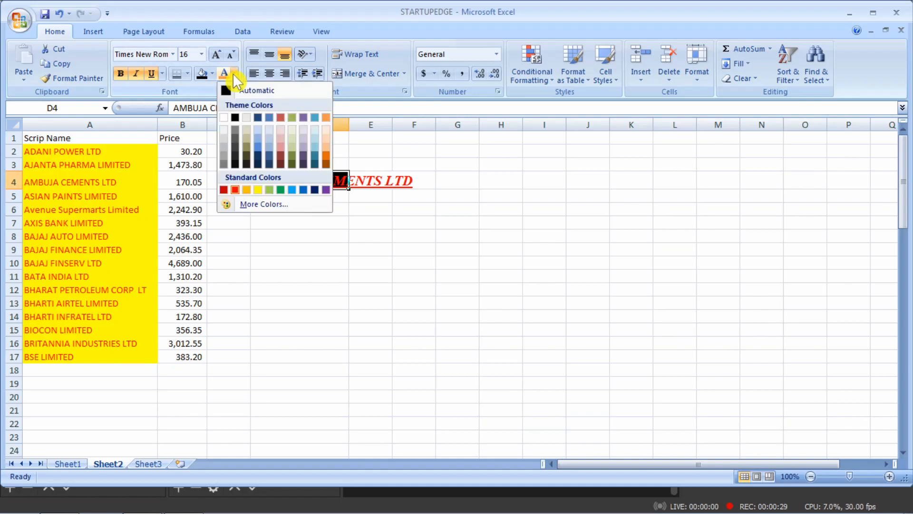
left_click(259, 190)
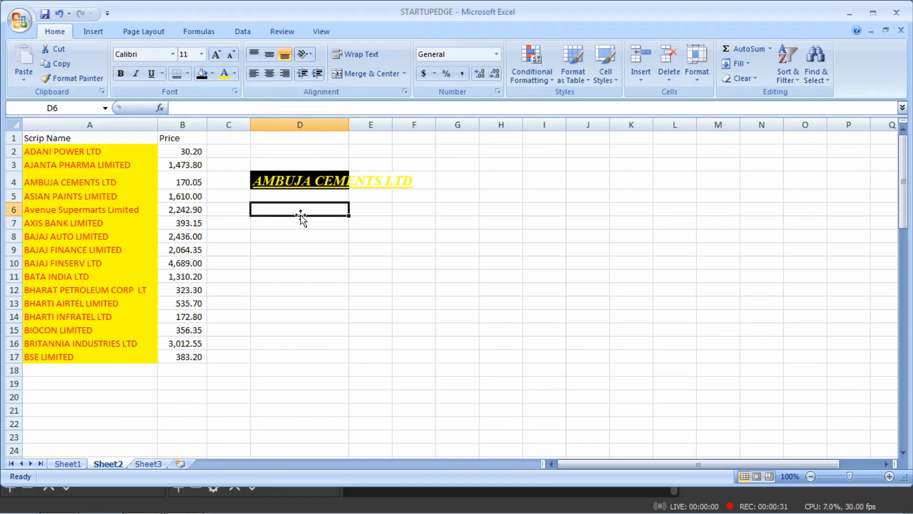
double_click(351, 124)
left_click(383, 209)
- Increase the font size of cell D4 to 20, then decrease it to 14
left_click(350, 179)
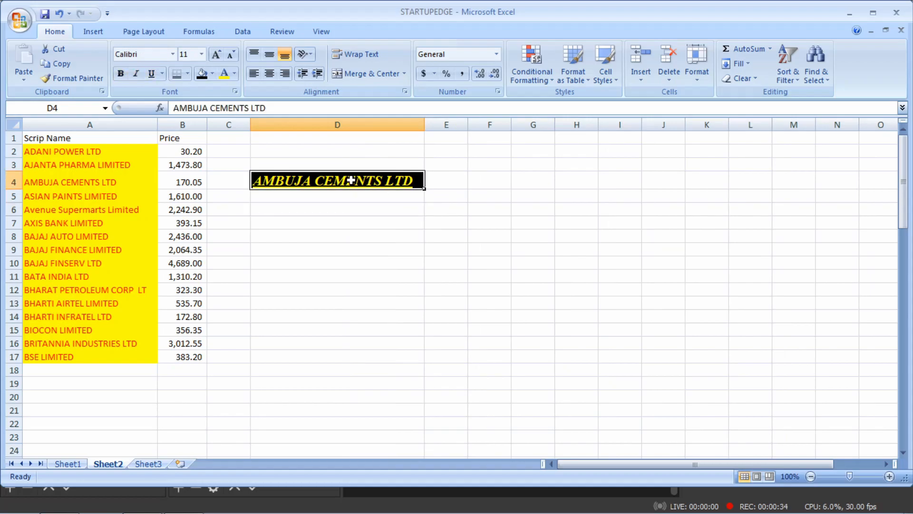
left_click(218, 55)
left_click(218, 55)
left_click(232, 55)
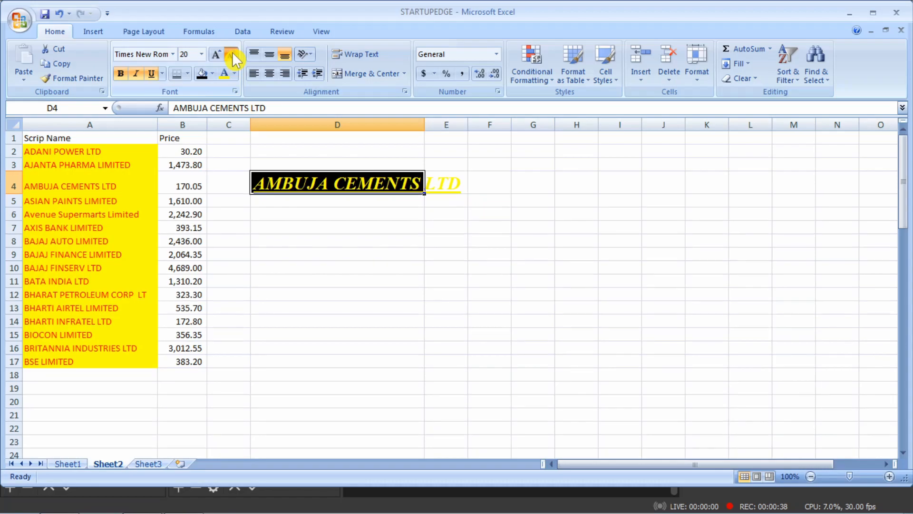
left_click(232, 54)
left_click(232, 55)
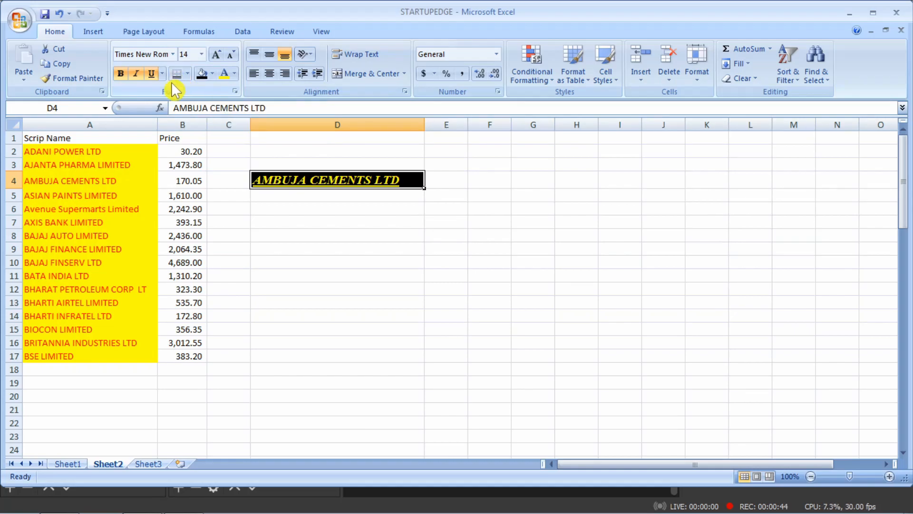
- Apply a Thick Box Border around cell D4
left_click(187, 74)
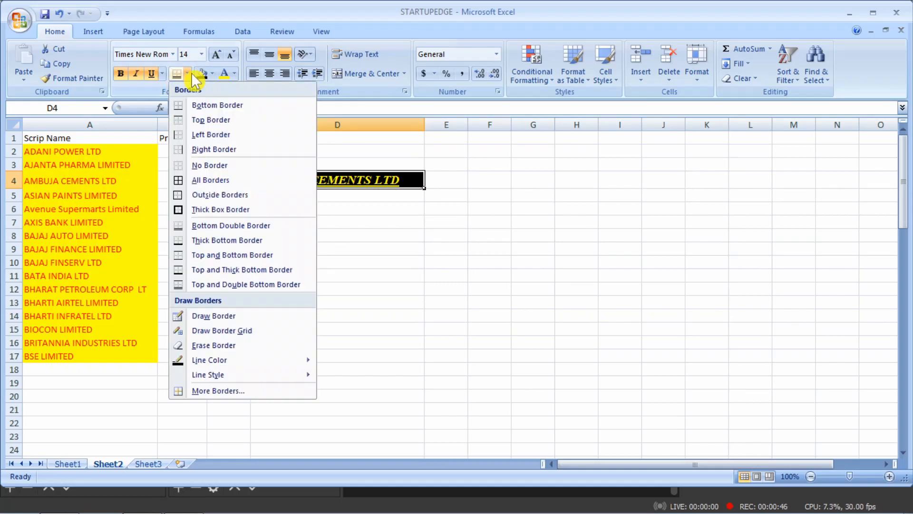
left_click(263, 209)
left_click(274, 209)
- Remove the fill from cell D4 and set its font colour to Automatic
left_click(281, 179)
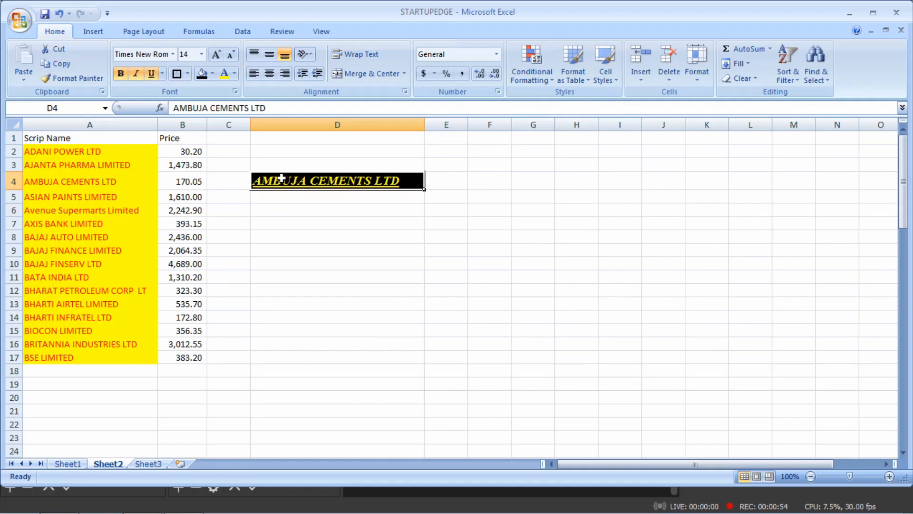
left_click(213, 73)
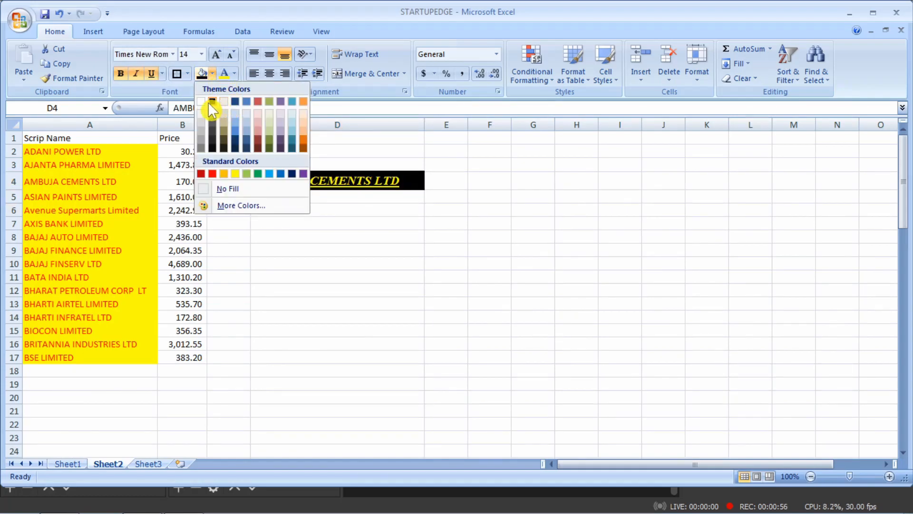
left_click(229, 189)
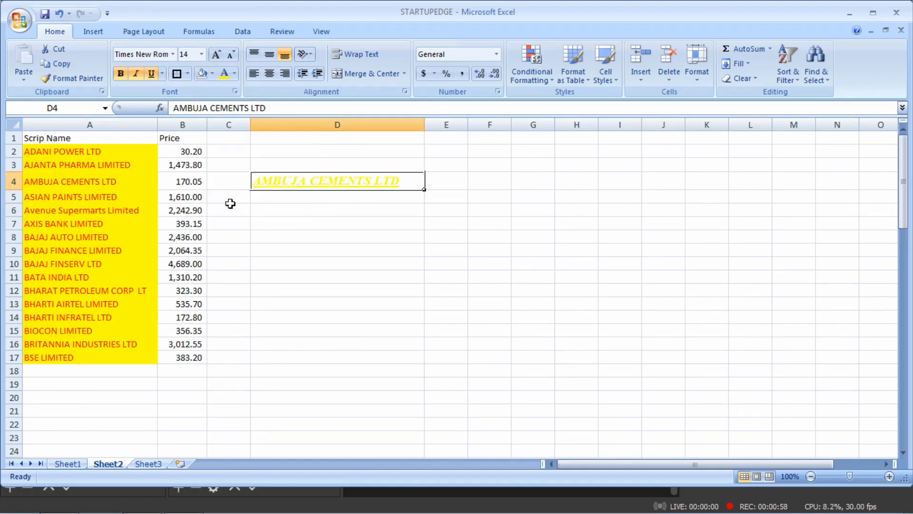
left_click(373, 222)
left_click(253, 172)
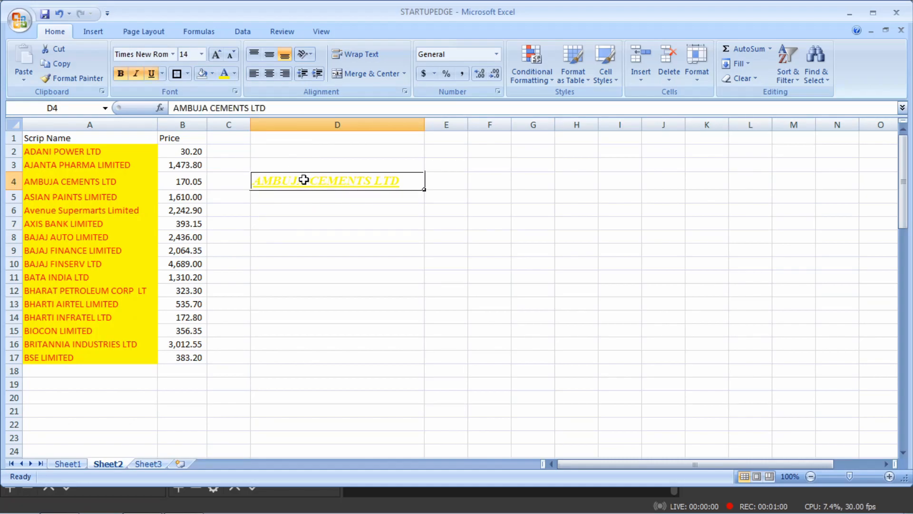
left_click(235, 73)
left_click(232, 91)
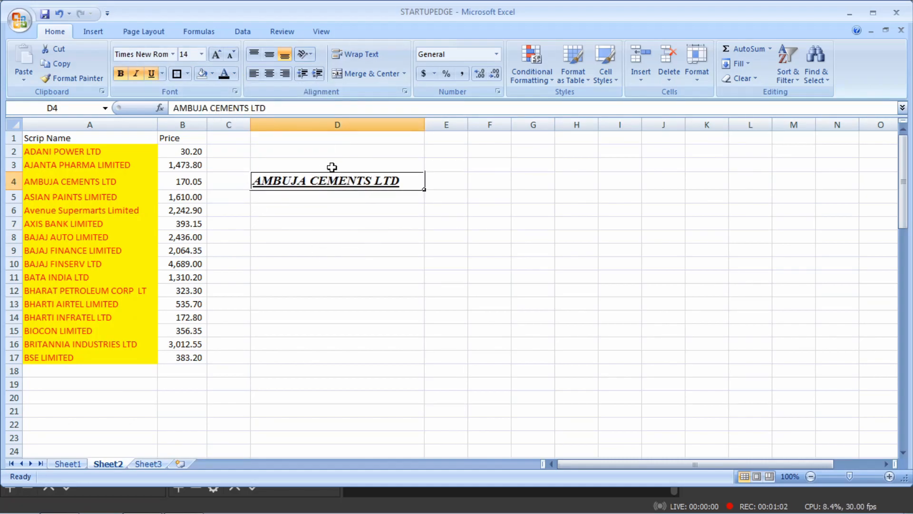
left_click(333, 224)
left_click(368, 317)
- Apply the Thick Box Border around the scrip names in A2:A17
left_click_drag(75, 148, 86, 355)
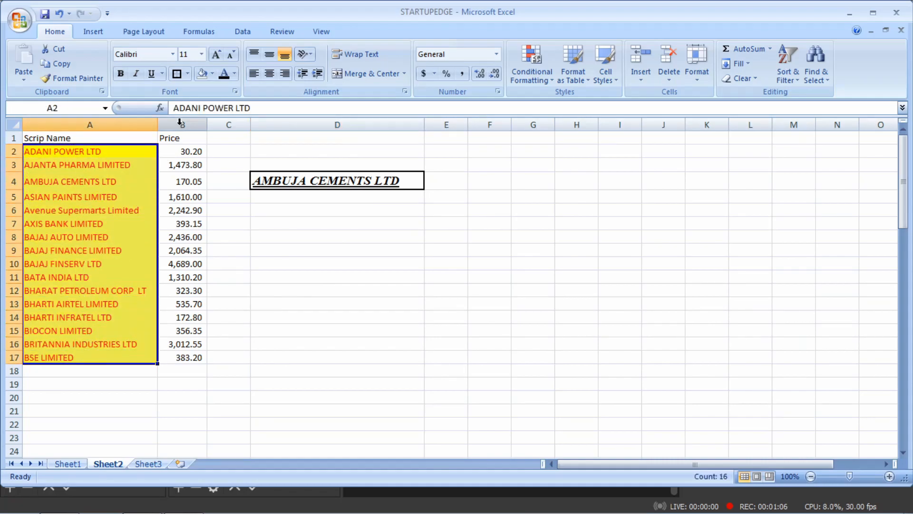
left_click(180, 75)
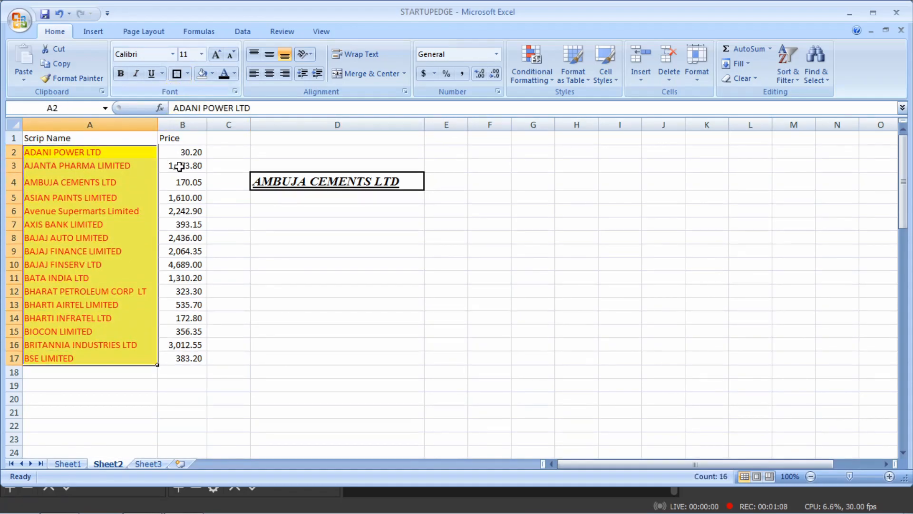
left_click(257, 208)
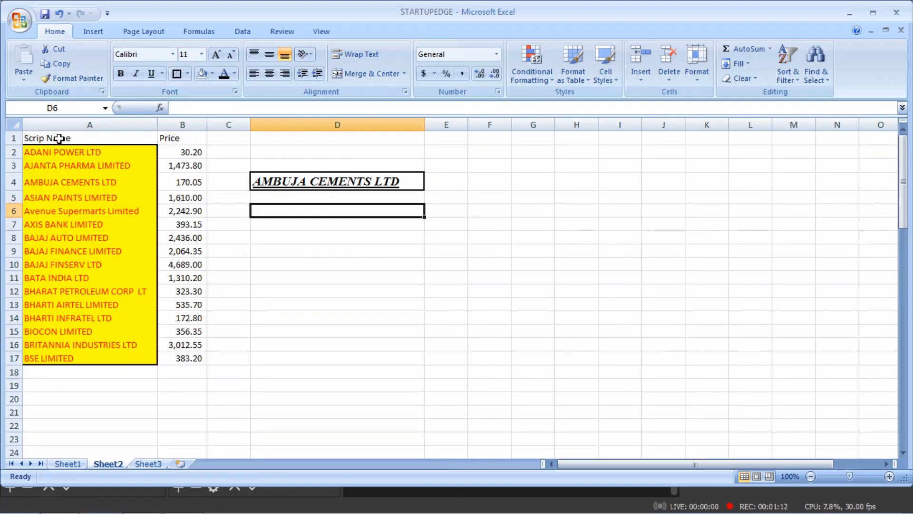
- Delete column D with its formatted AMBUJA CEMENTS LTD entry
left_click(294, 119)
key("ctrl+z")
key("ctrl+z")
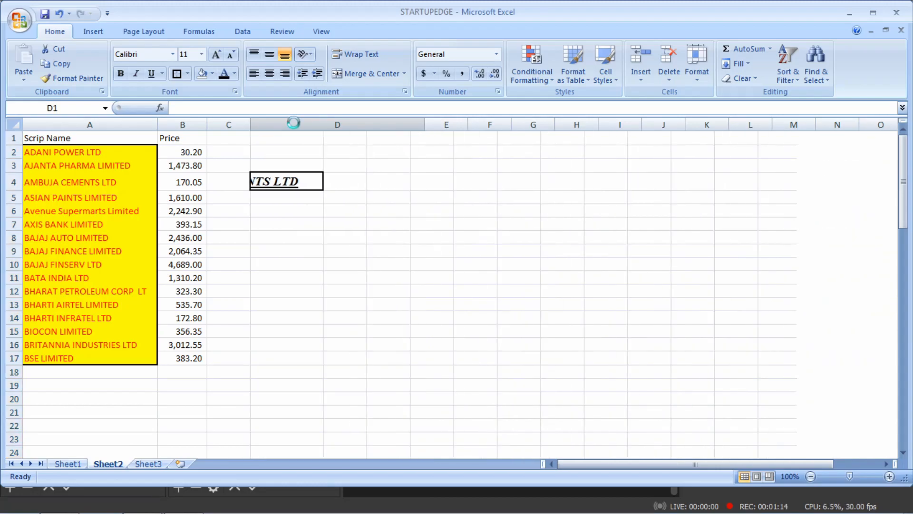
- Widen column A to about twice its width and make row 1 several times taller
left_click(89, 165)
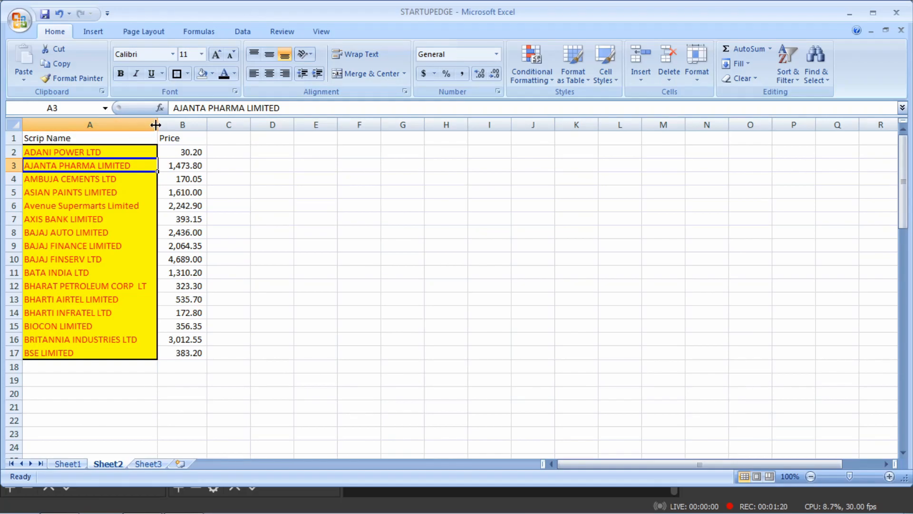
left_click_drag(159, 124, 300, 125)
left_click_drag(13, 145, 15, 219)
- Align the Scrip Name heading in A1 to top, middle and bottom in turn, then horizontally to centre and right
left_click(97, 215)
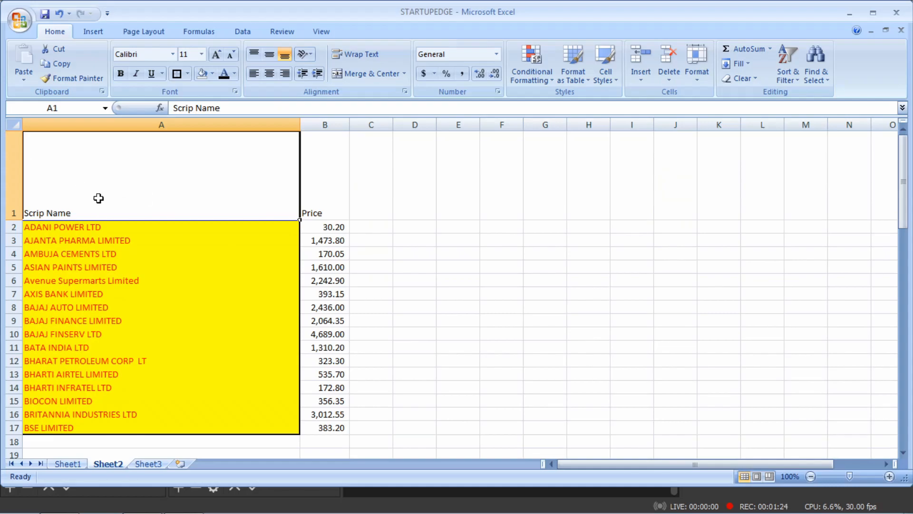
left_click(254, 57)
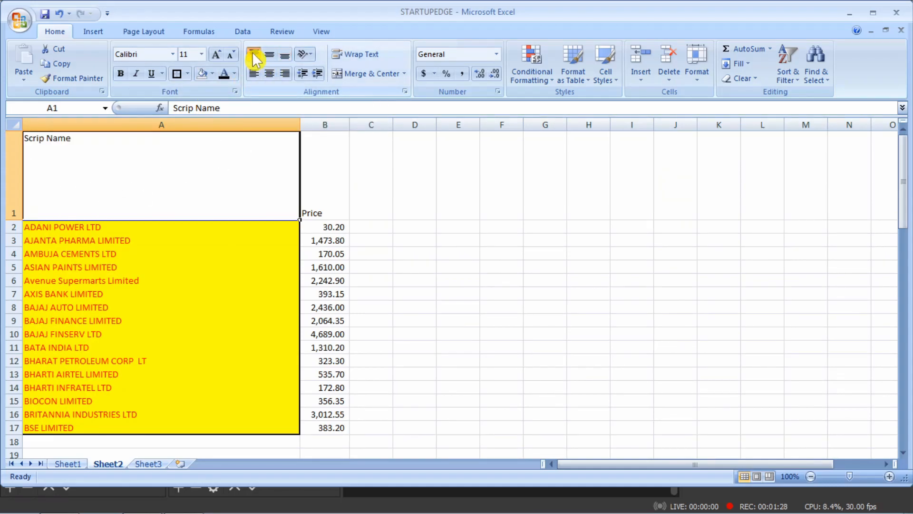
left_click(270, 54)
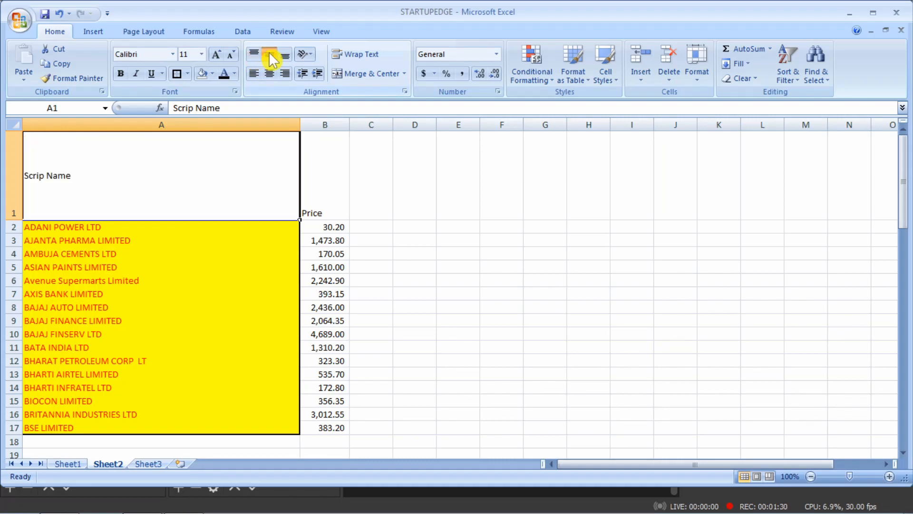
left_click(284, 54)
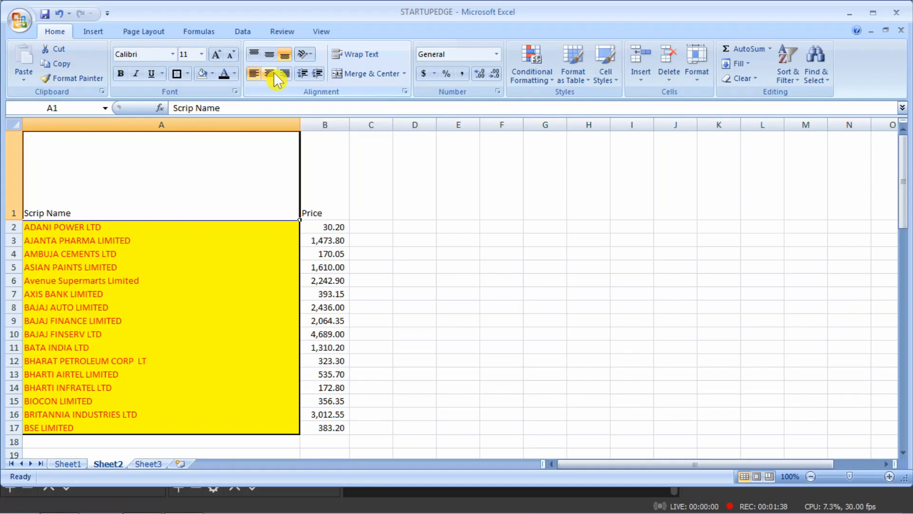
left_click(270, 74)
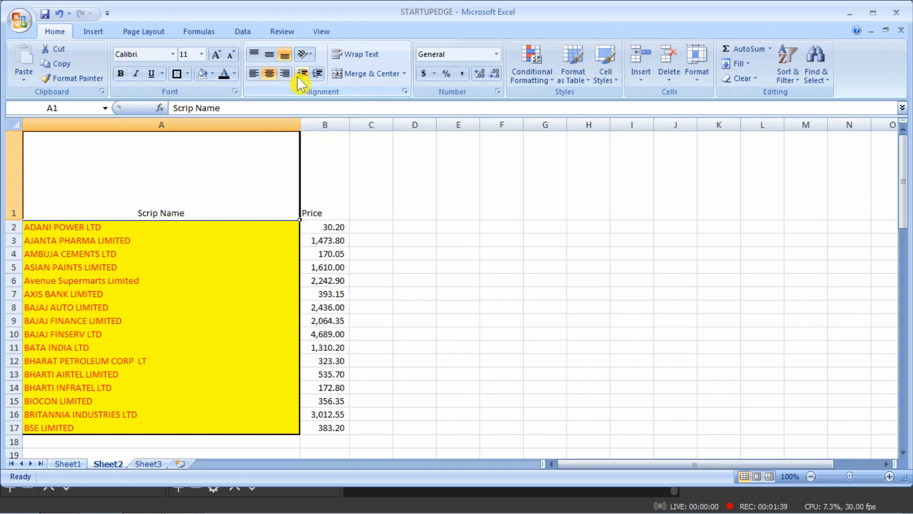
left_click(286, 74)
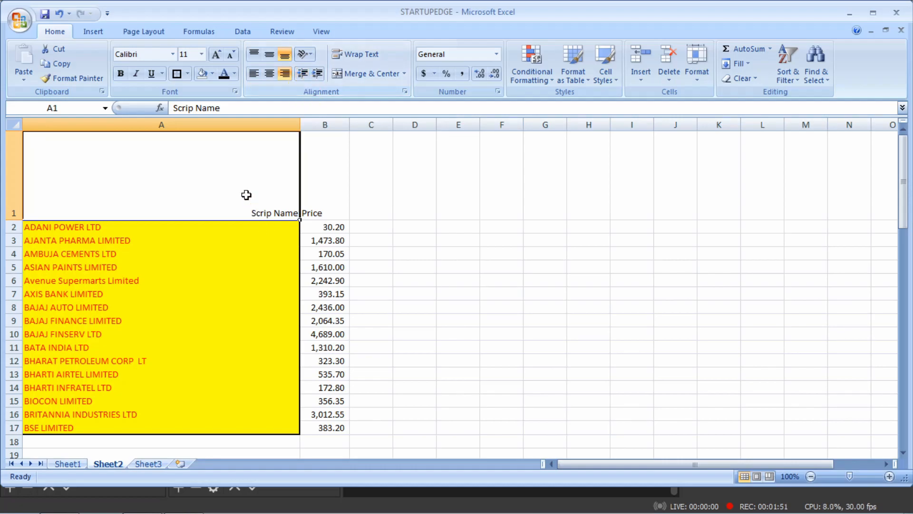
- Increase the indent of the Scrip Name heading in A1 repeatedly
left_click(317, 74)
left_click(320, 74)
left_click(319, 73)
left_click(320, 74)
left_click(320, 73)
left_click(320, 74)
left_click(320, 74)
left_click(319, 73)
left_click(320, 74)
left_click(321, 73)
left_click(320, 73)
left_click(321, 73)
left_click(321, 73)
left_click(320, 72)
left_click(321, 73)
left_click(321, 73)
left_click(321, 73)
left_click(321, 73)
left_click(321, 73)
left_click(320, 73)
left_click(321, 72)
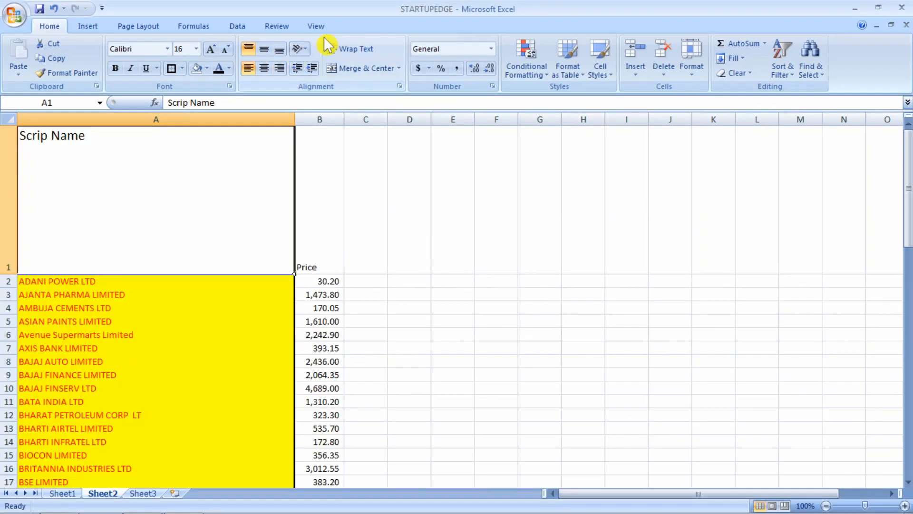
- Set the Scrip Name heading in A1 to vertical text and make row 1 taller to fit all its letters
left_click(307, 46)
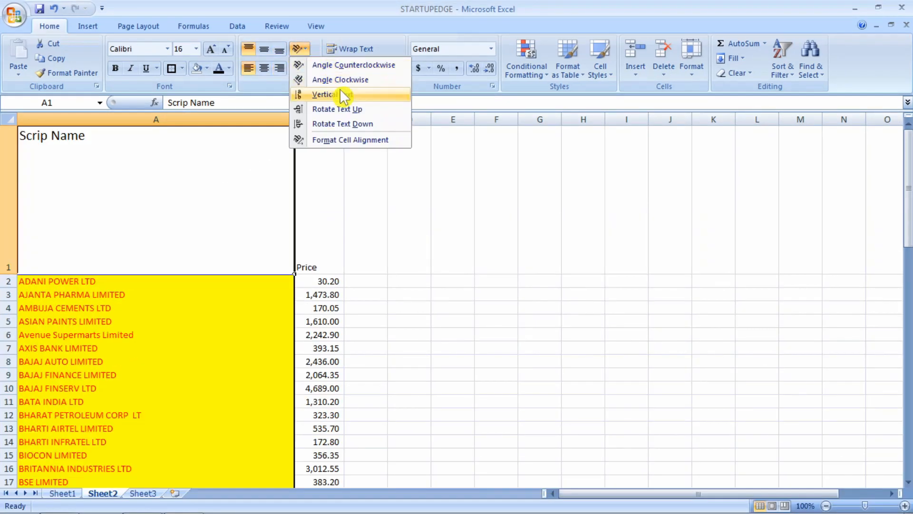
left_click(353, 93)
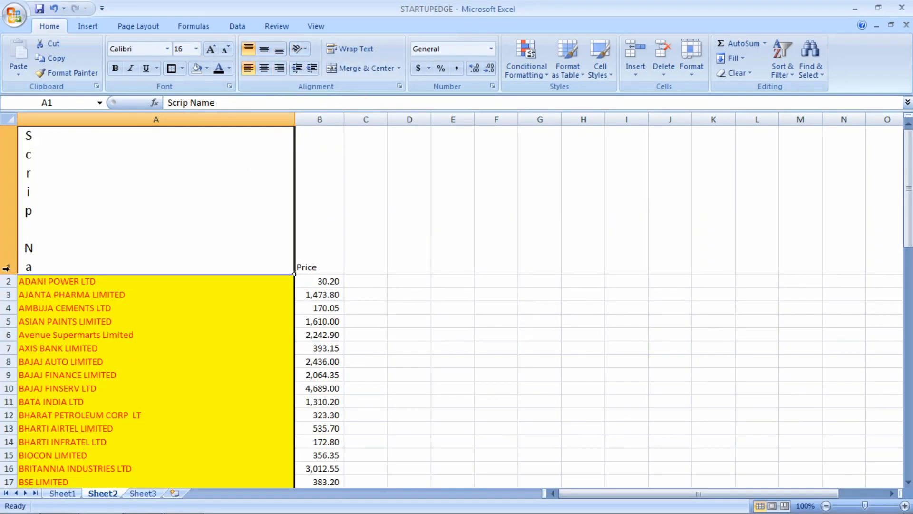
left_click_drag(8, 274, 7, 332)
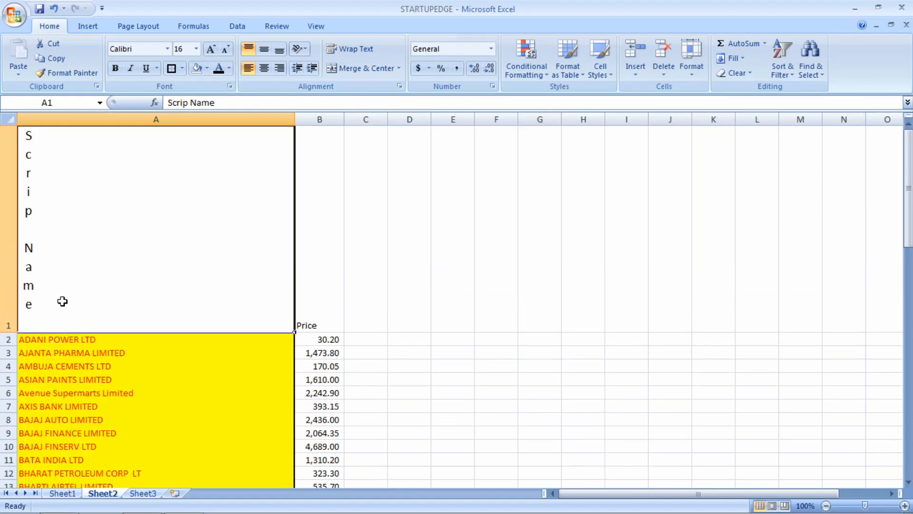
- Angle the Scrip Name heading in A1 counterclockwise, then return it to normal horizontal text
left_click(300, 49)
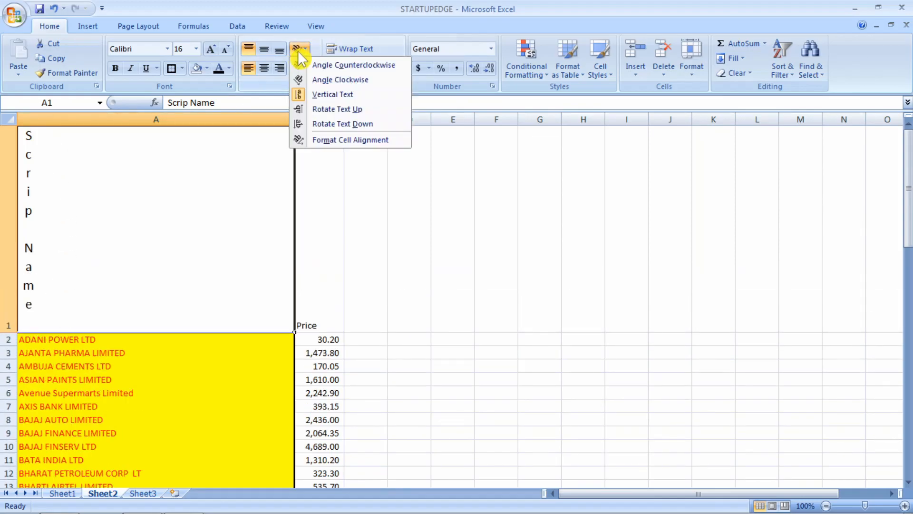
left_click(360, 66)
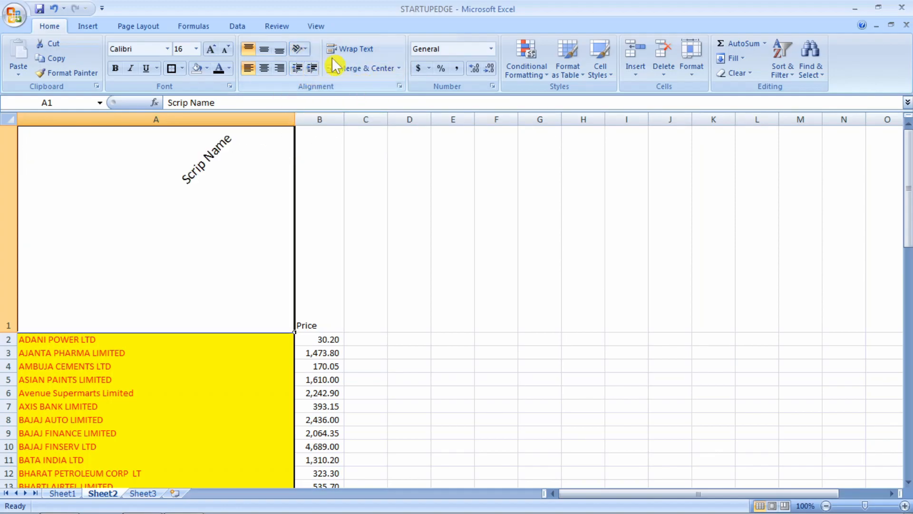
left_click(302, 49)
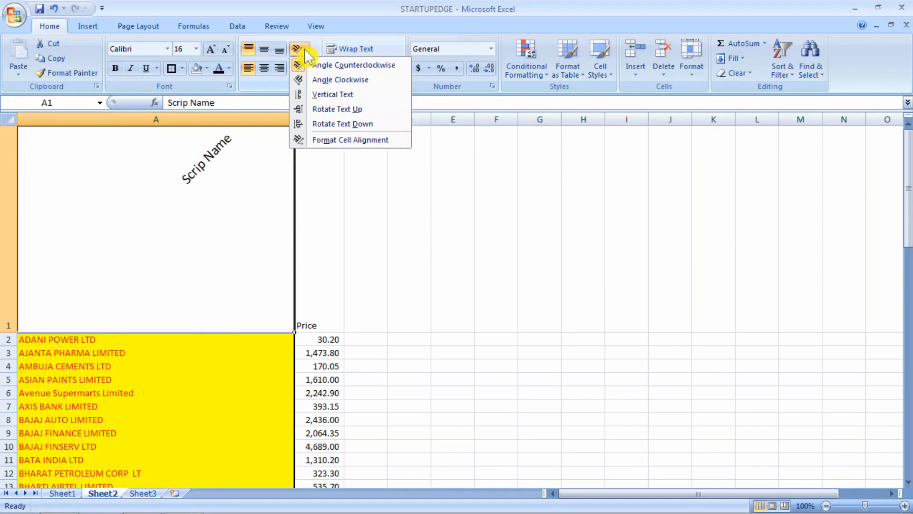
left_click(333, 65)
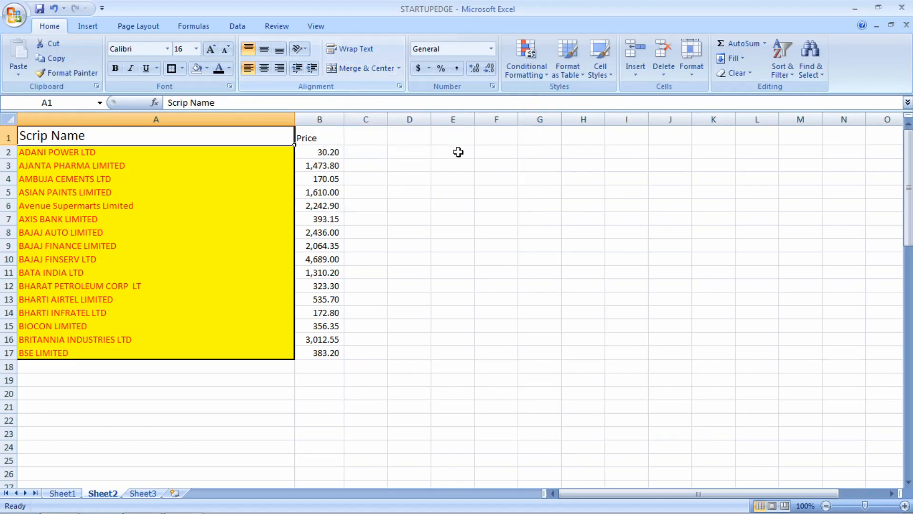
- Insert a blank row above the Scrip Name and Price headings
left_click(6, 139)
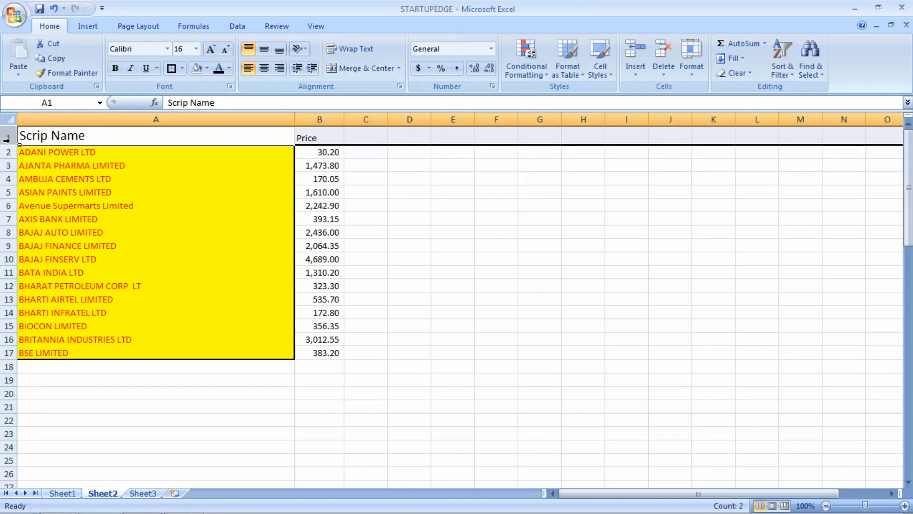
key("ctrl+shift+plus")
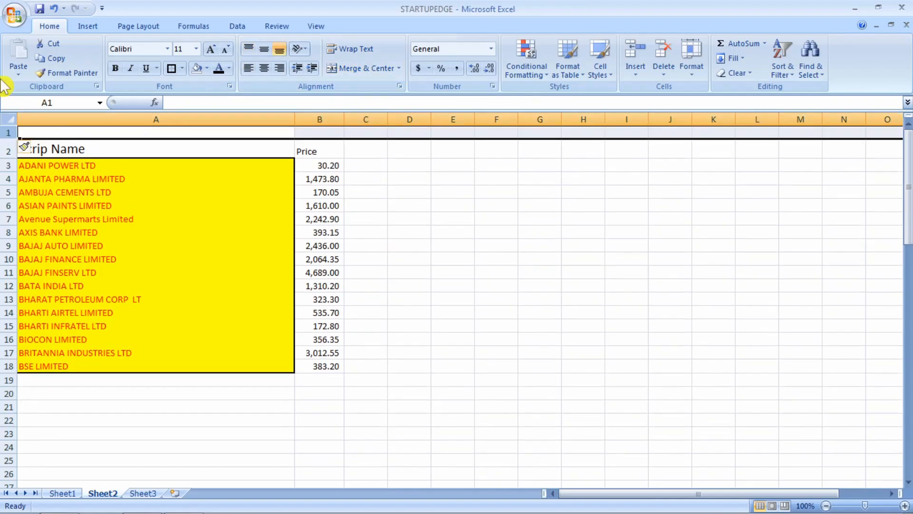
left_click(101, 134)
left_click(116, 204)
left_click_drag(76, 148, 302, 362)
left_click(448, 262)
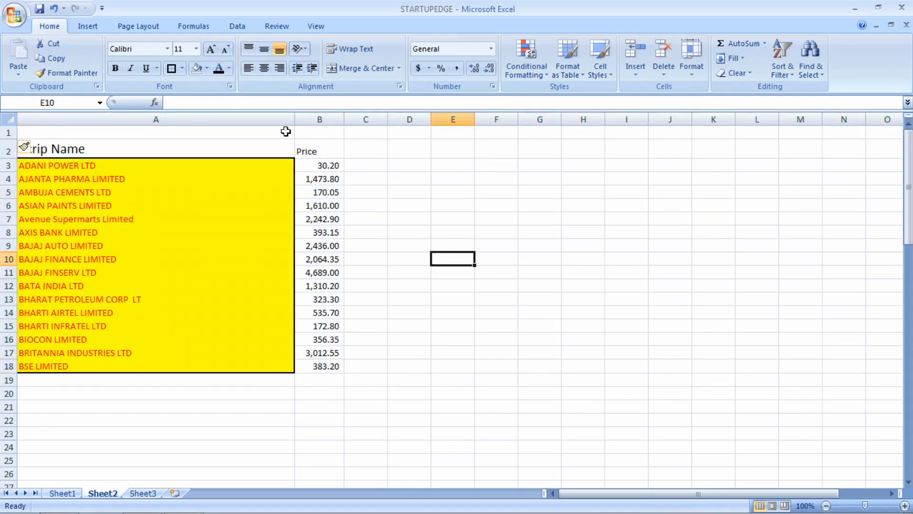
- Enter the title Shares in cell A1 above the price list
left_click(241, 131)
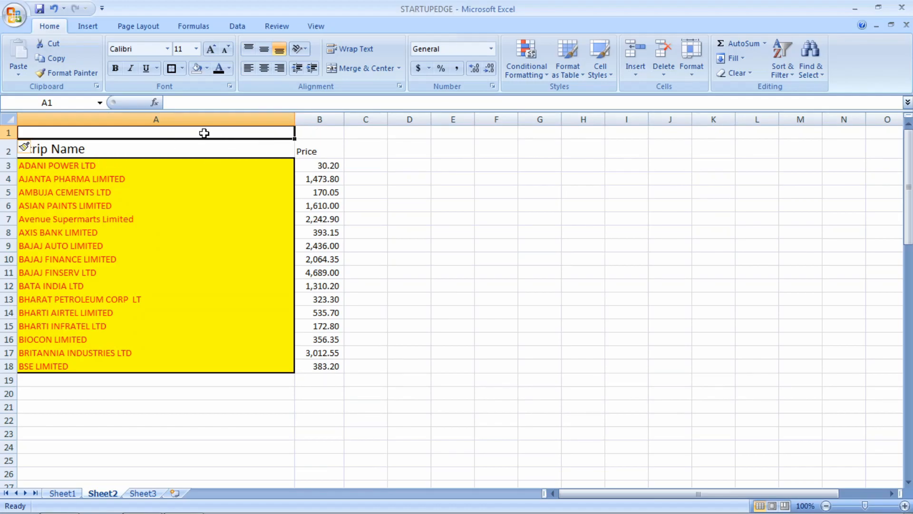
type("Shares")
key("BackSpace")
key("BackSpace")
key("BackSpace")
type("ares")
left_click(302, 178)
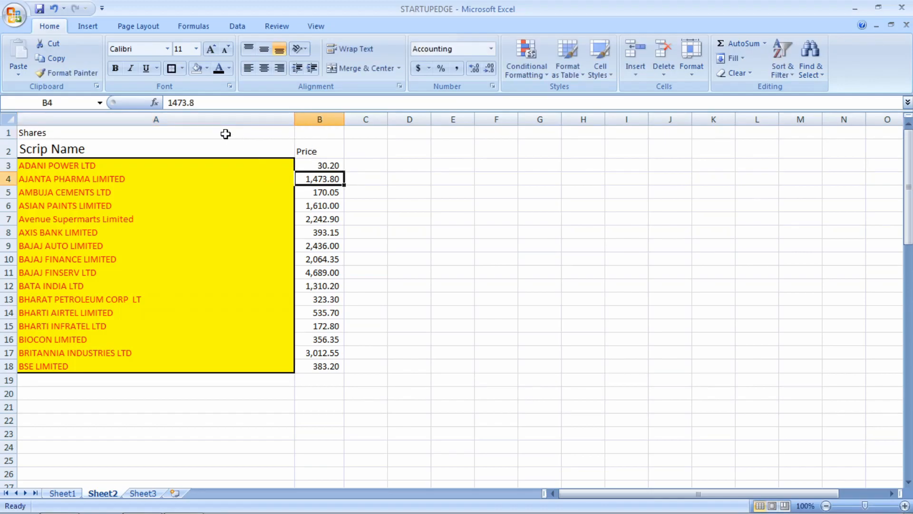
- Merge and center the Shares title across A1:B1, then unmerge the cells
left_click_drag(226, 134, 304, 129)
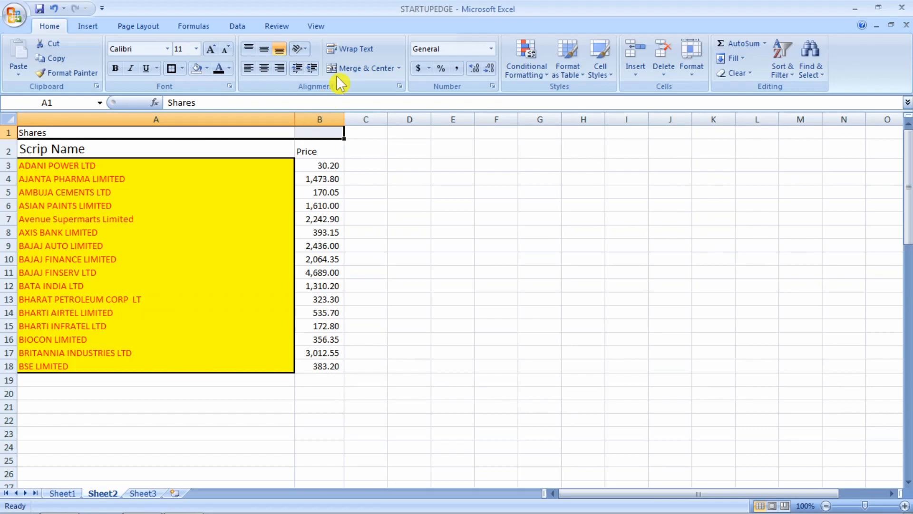
left_click(364, 69)
left_click(464, 202)
left_click(169, 135)
scroll(72, 152, "up", 4, "ctrl")
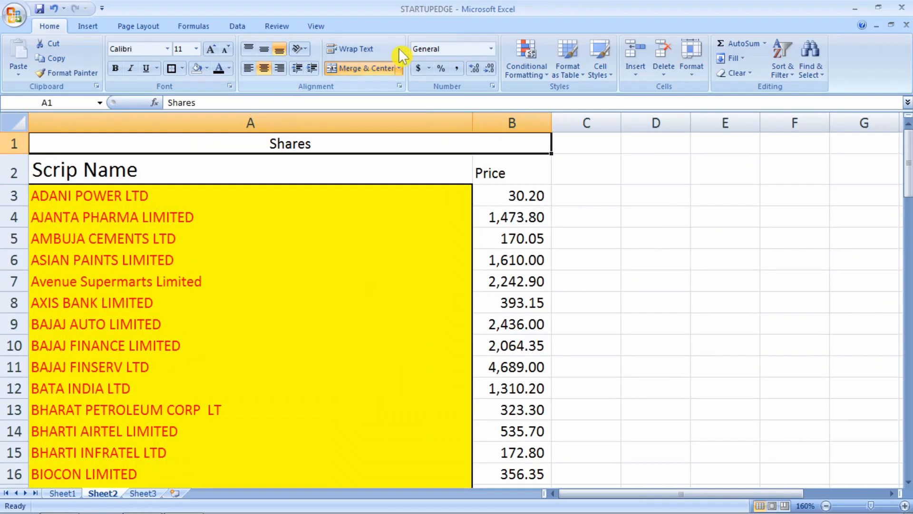
left_click(354, 70)
left_click(561, 196)
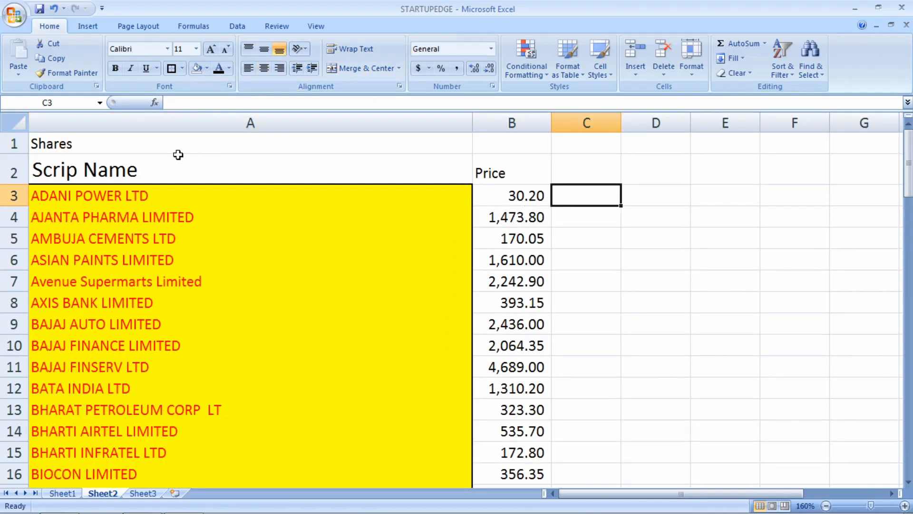
- Merge and center A1:B1 again and enlarge the Shares title to 16 point
left_click(418, 157)
left_click_drag(419, 143, 488, 143)
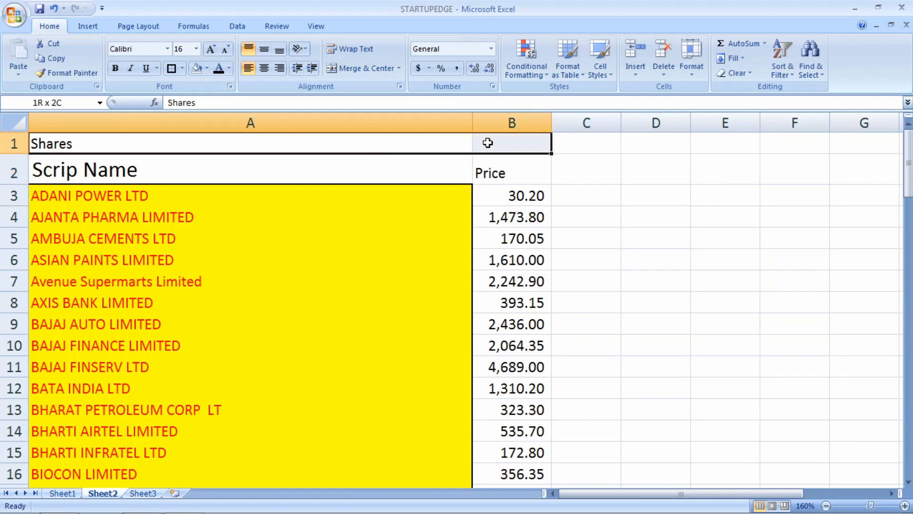
left_click(364, 69)
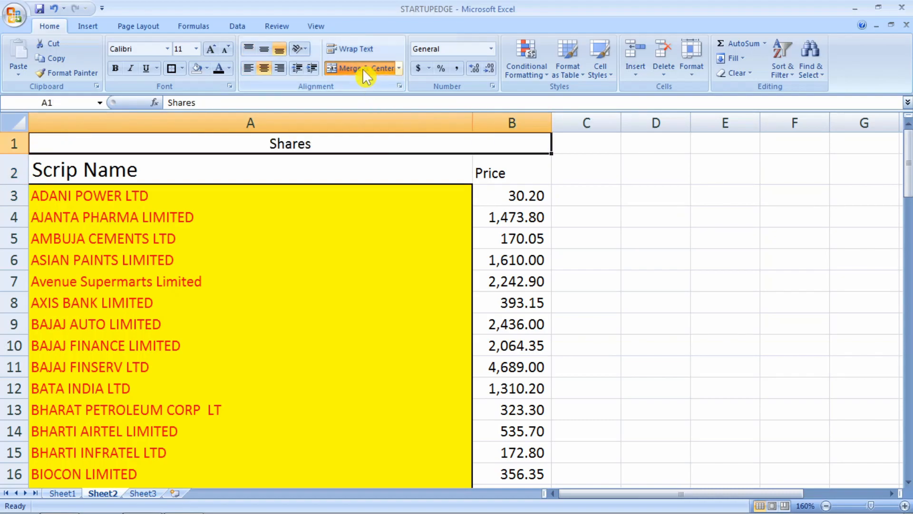
left_click(211, 49)
left_click(211, 50)
left_click(211, 49)
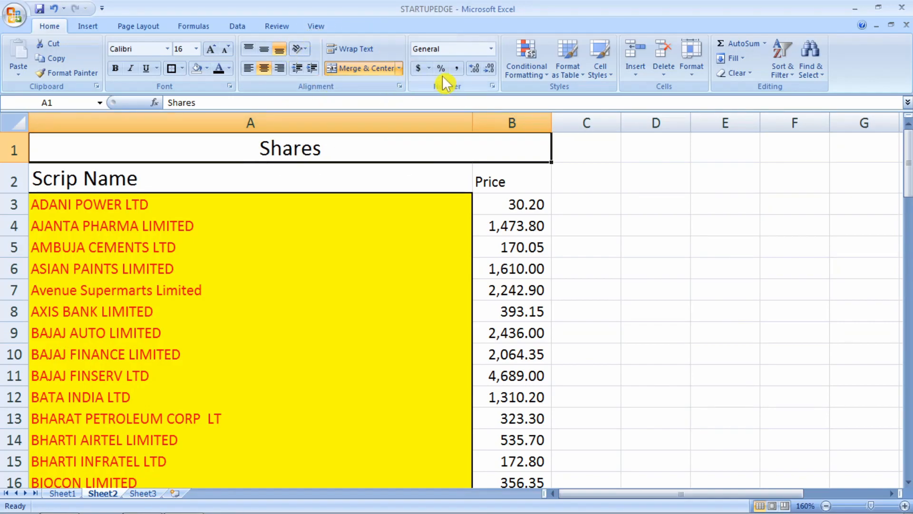
- Apply the General number format to the AJANTA PHARMA LIMITED price in B4
left_click(519, 204)
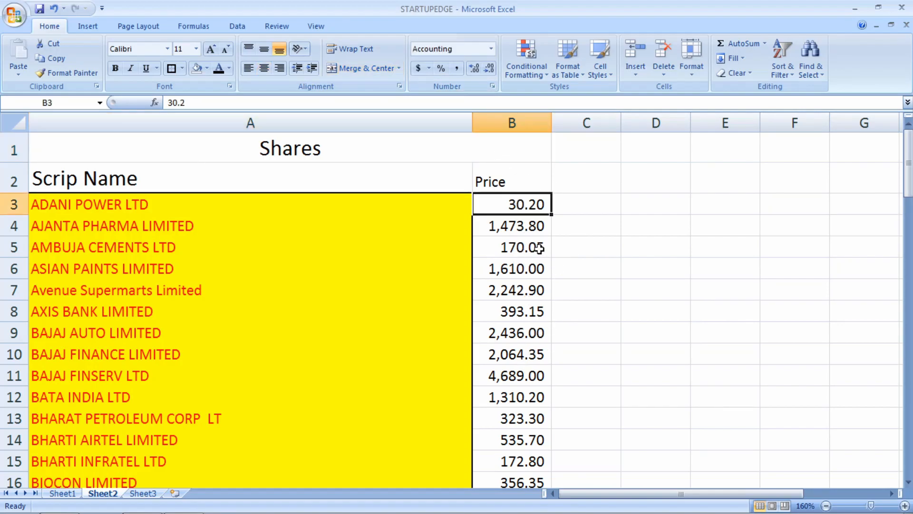
left_click(514, 229)
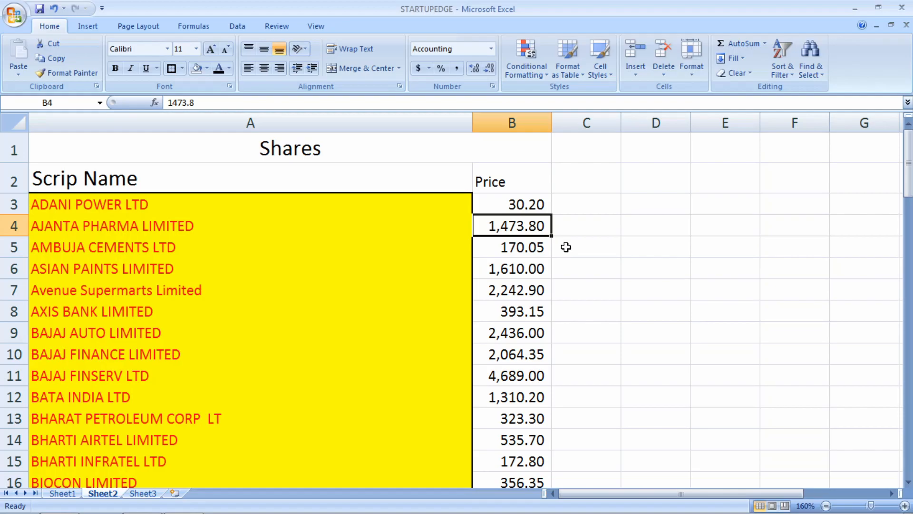
left_click(440, 228)
left_click(491, 49)
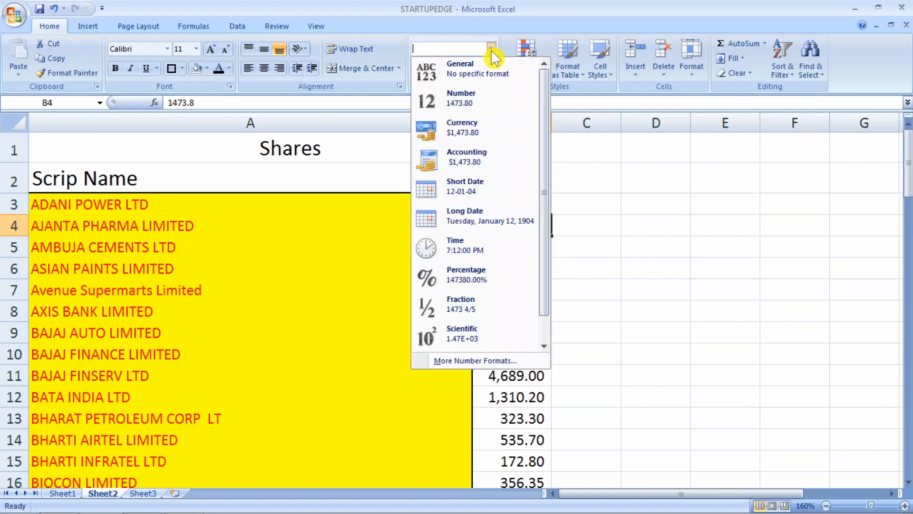
left_click(495, 76)
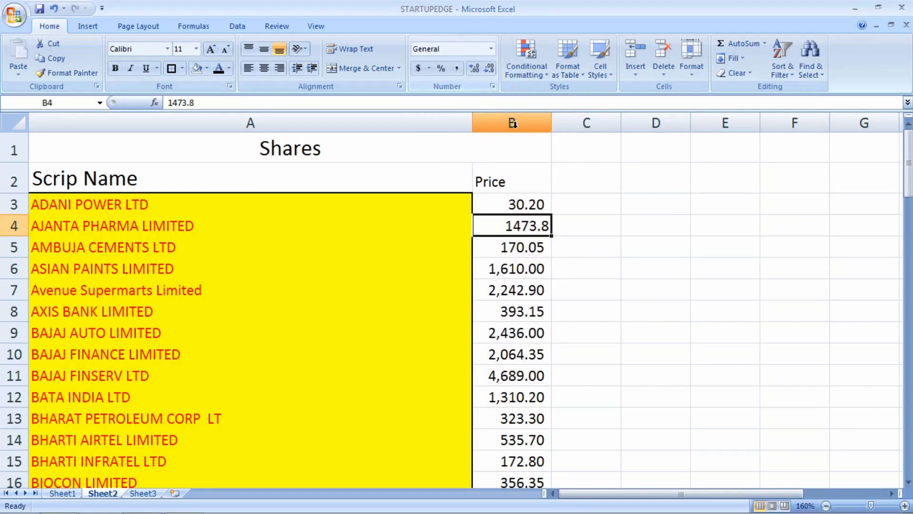
left_click(573, 248)
left_click(545, 224)
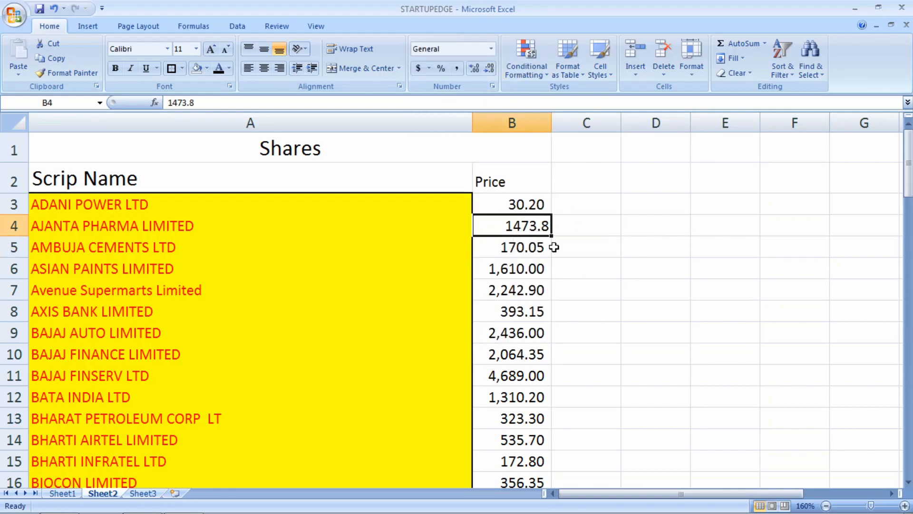
- Format the price in B4 as Accounting, as Percentage and finally as General
left_click(491, 49)
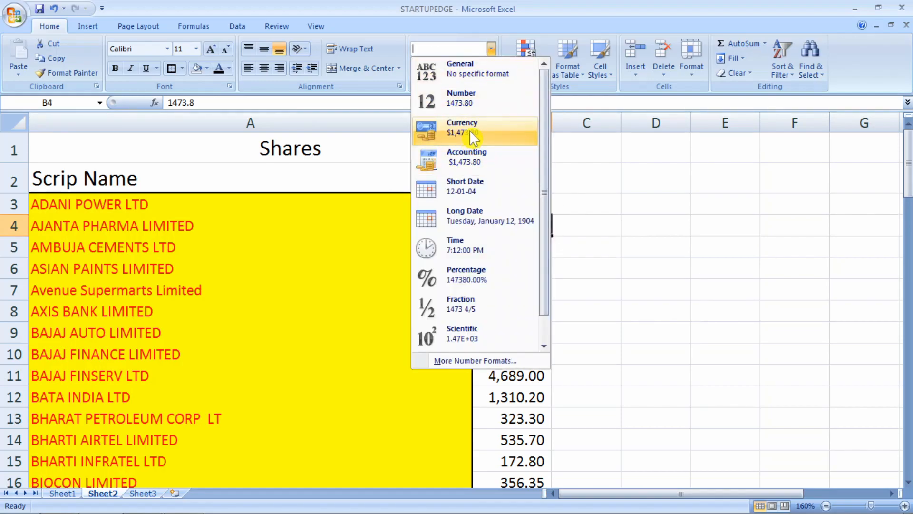
left_click(499, 159)
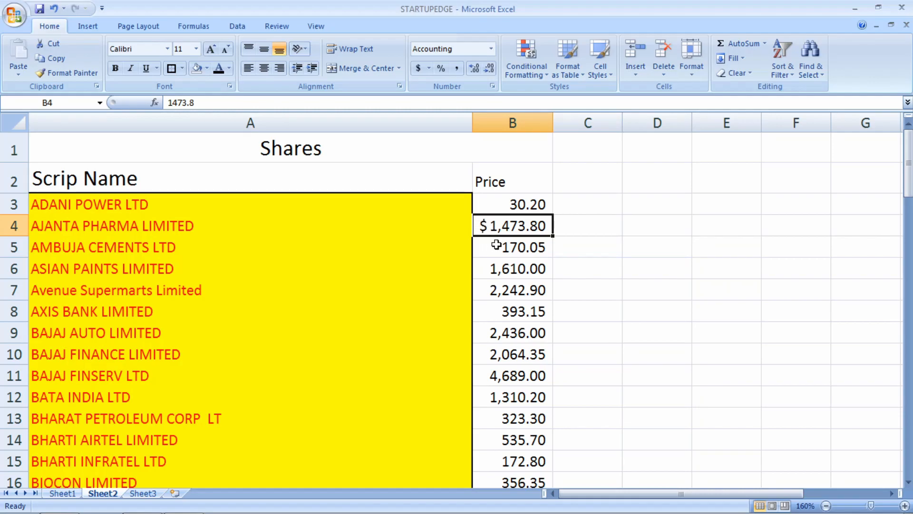
left_click(490, 49)
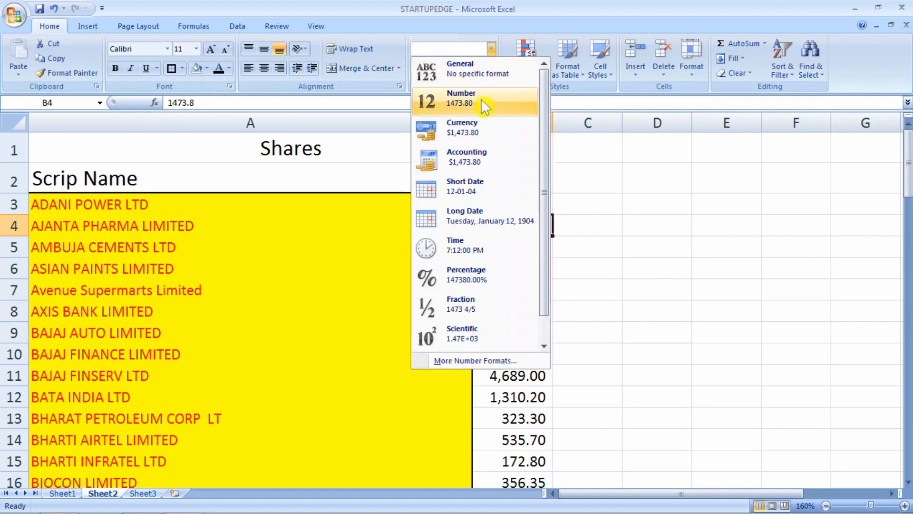
left_click(474, 283)
left_click(490, 49)
left_click(481, 69)
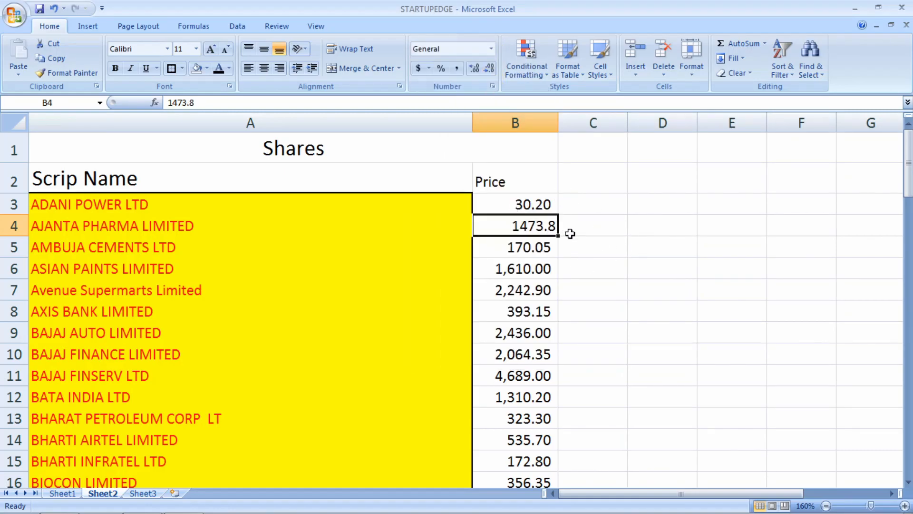
- Apply the percent style, the dollar accounting format and finally the comma style to the price in B4
left_click(442, 71)
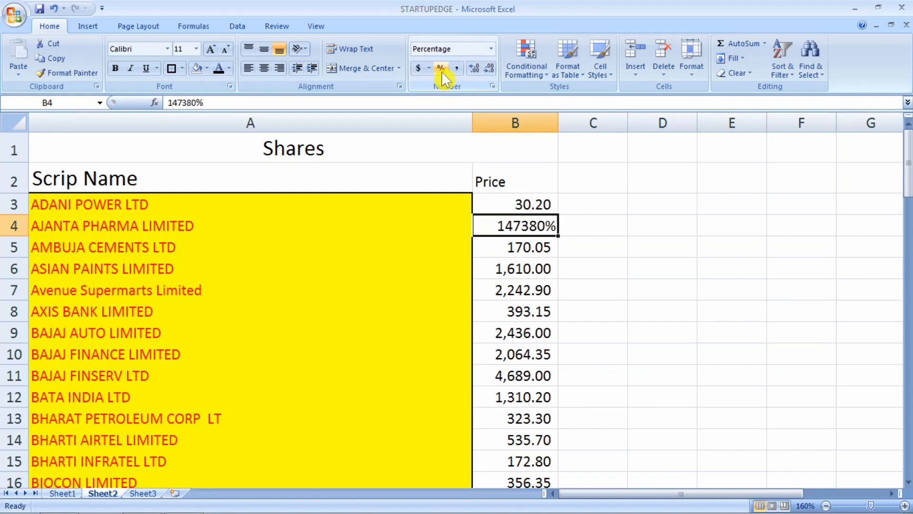
left_click(419, 74)
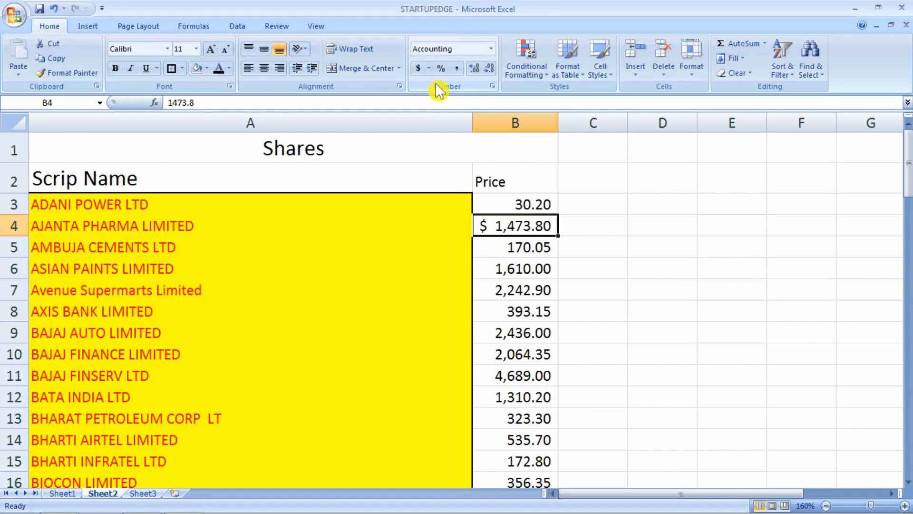
left_click(456, 70)
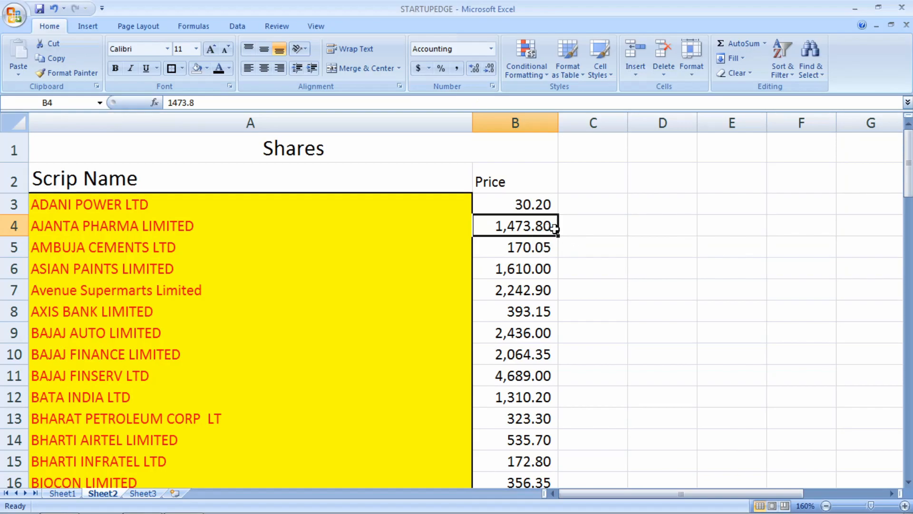
- Add a third decimal place to the price in B4, then reduce it to no decimals
left_click(476, 69)
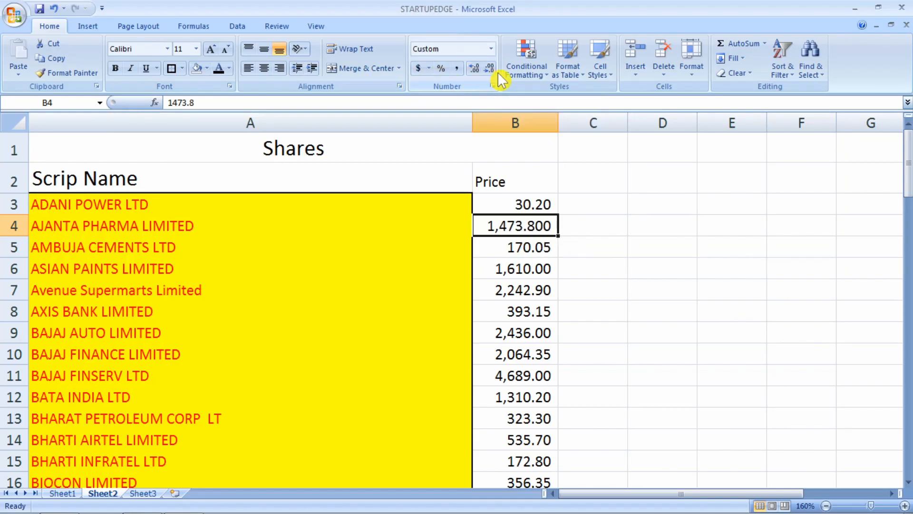
left_click(492, 69)
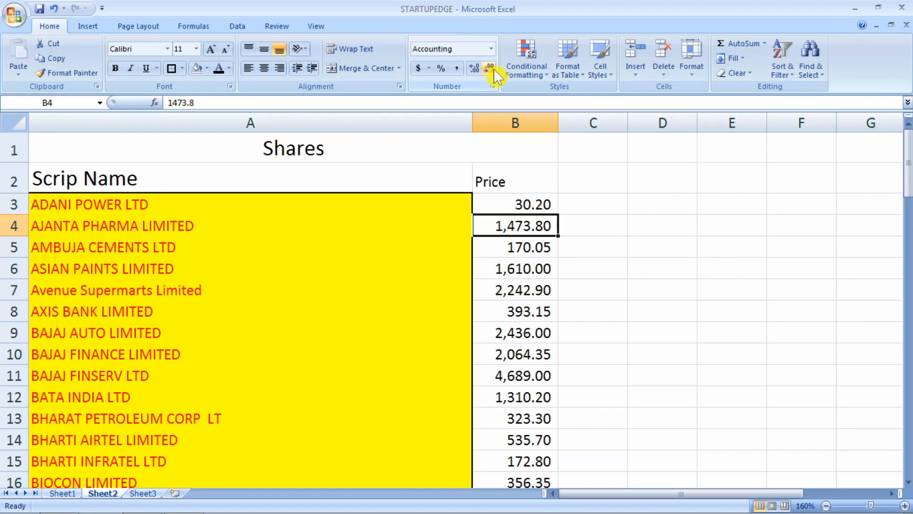
left_click(493, 70)
left_click(494, 70)
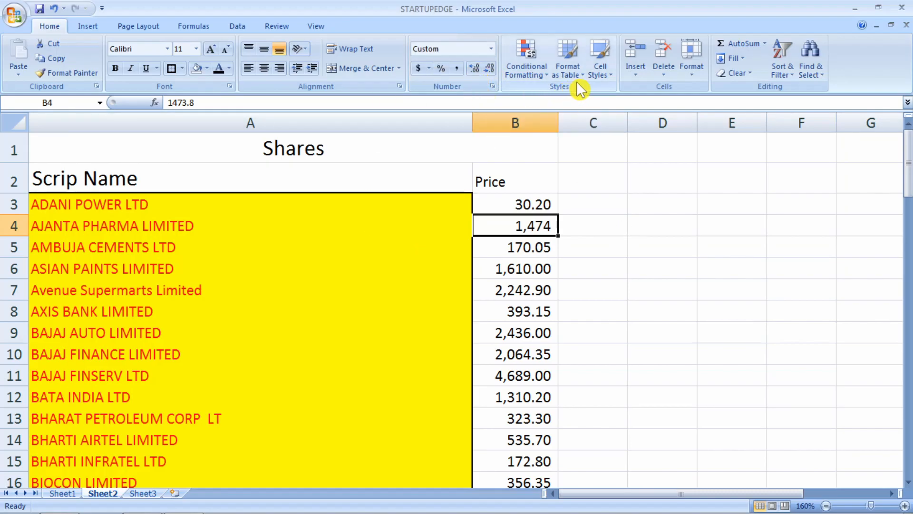
- Format the range A2:B18 as a table with headers, using the red banded style from the Medium group
left_click(190, 202)
left_click_drag(103, 173, 483, 483)
scroll(510, 359, "down", 2)
left_click_drag(542, 311, 540, 310)
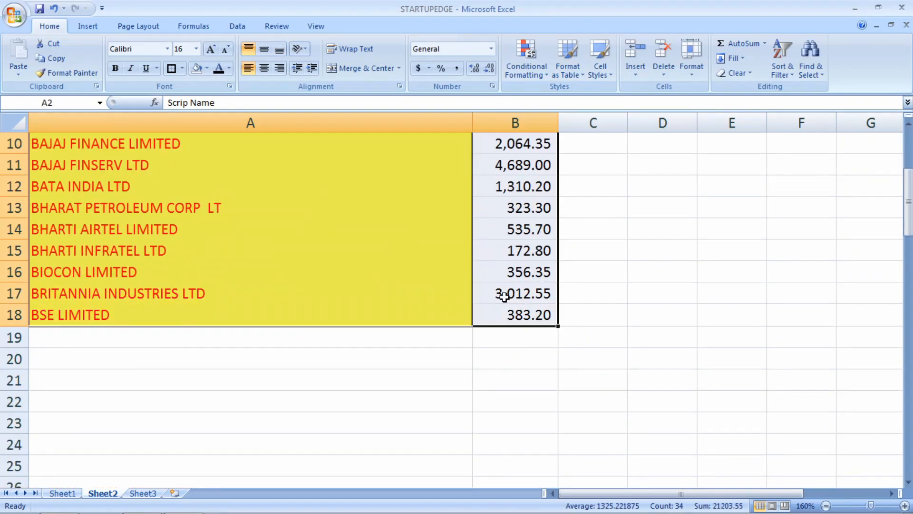
scroll(458, 248, "up", 3)
left_click(569, 66)
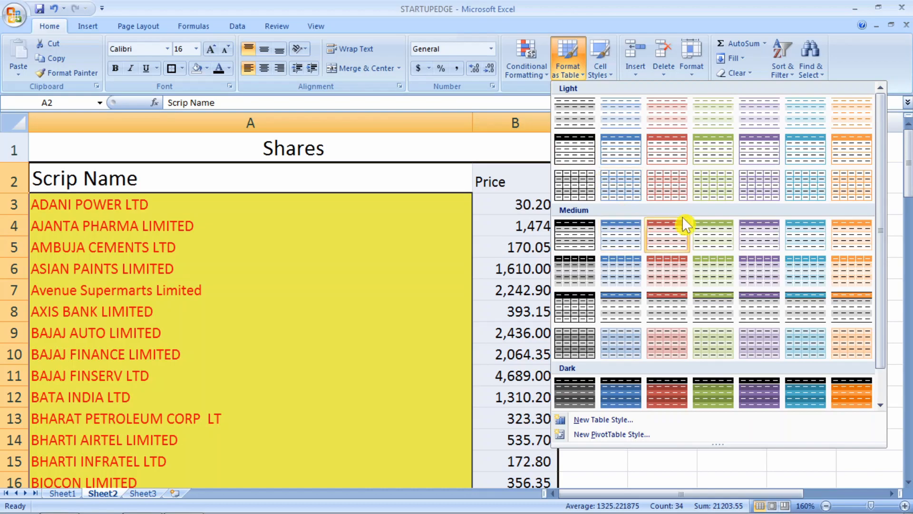
left_click(671, 241)
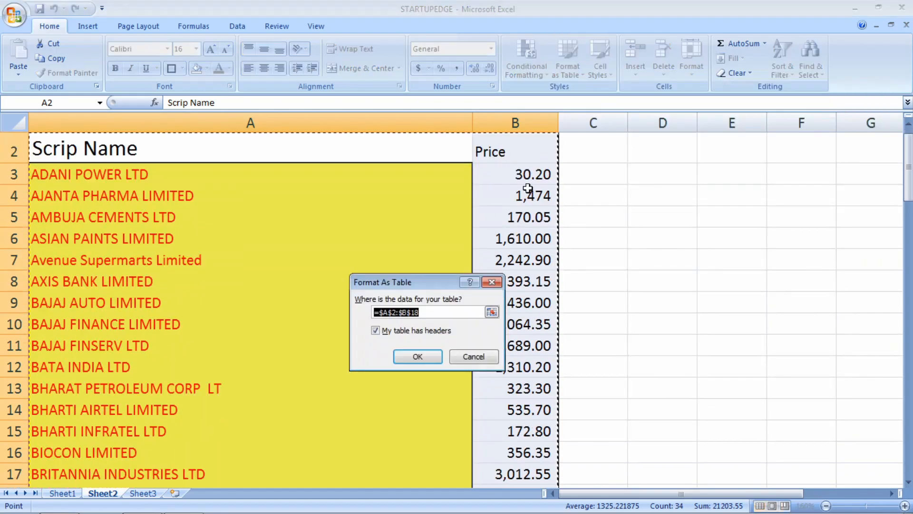
left_click(415, 358)
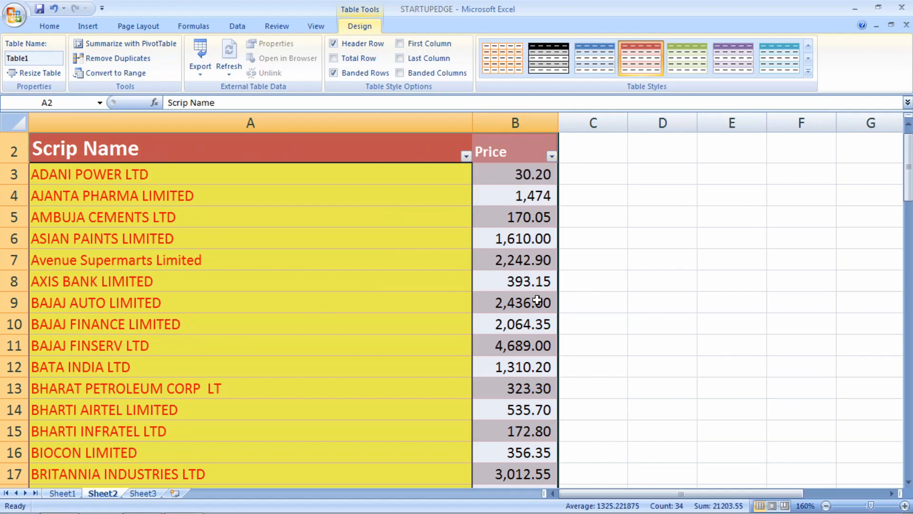
scroll(169, 252, "down", 2)
scroll(280, 299, "up", 3)
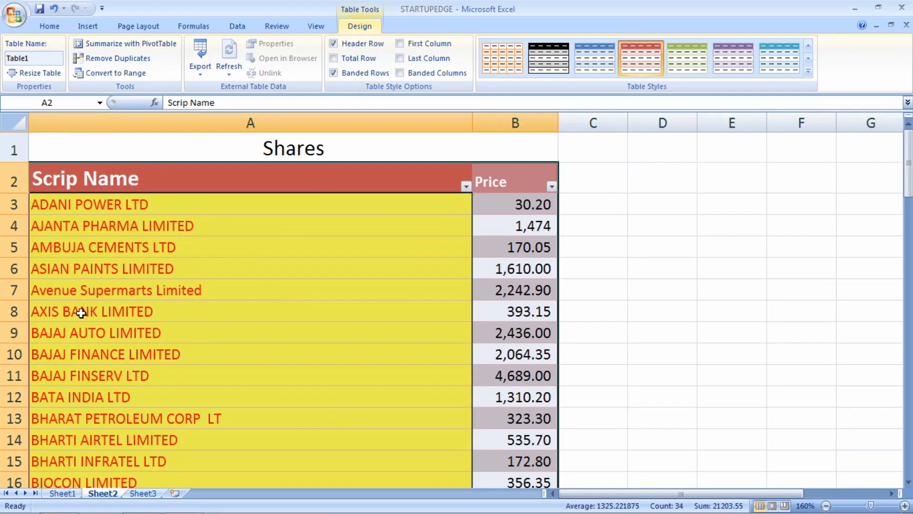
- Remove the yellow fill from the scrip names in A3:A18 and set their font color to black
left_click(170, 230)
left_click(146, 201)
scroll(187, 220, "down", 2)
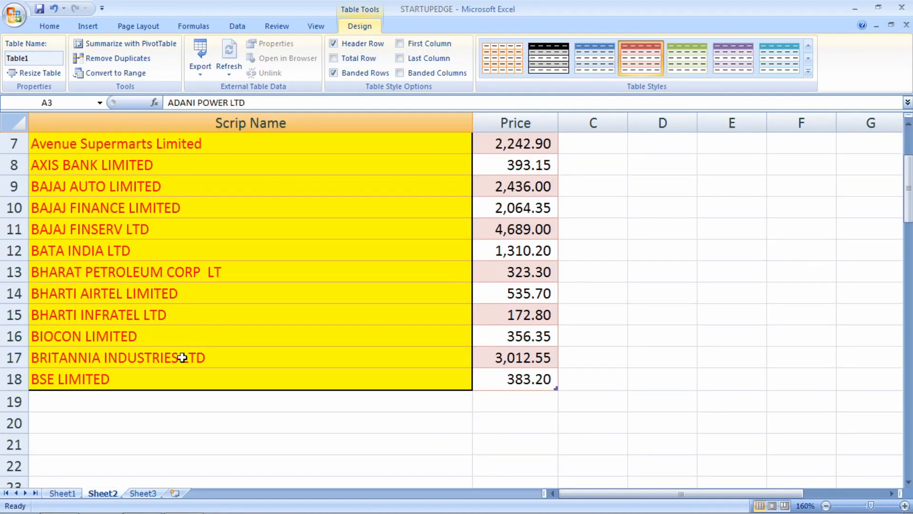
left_click_drag(193, 341, 169, 379)
left_click(49, 25)
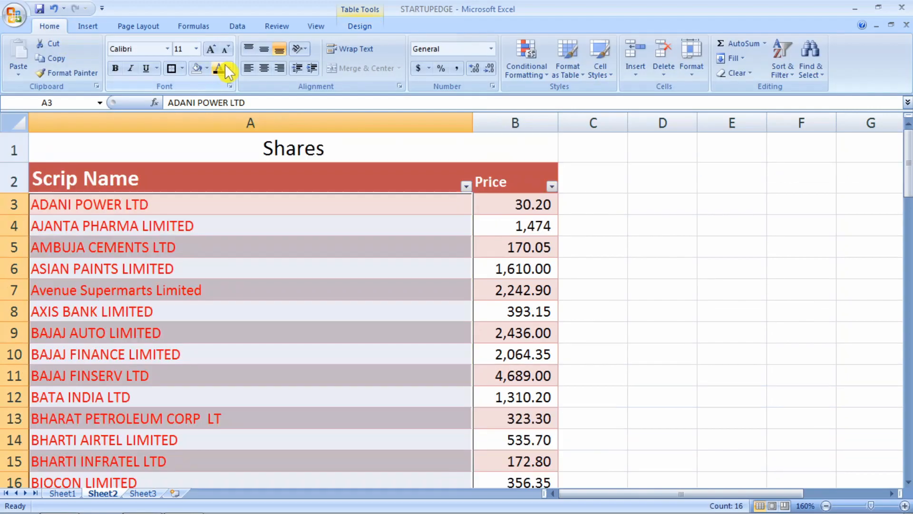
left_click(228, 71)
left_click(221, 67)
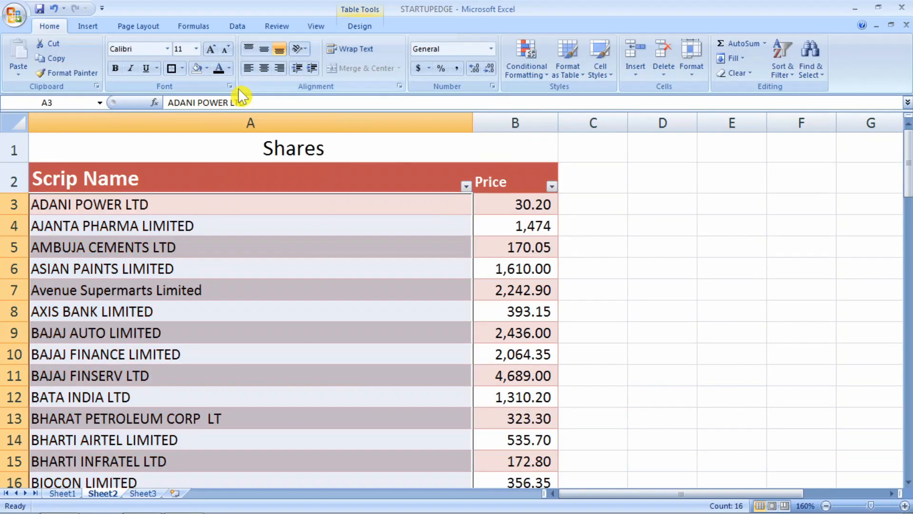
- Restyle the whole table A2:B18 with the red style from the Dark group of table styles
left_click(195, 179)
left_click(582, 239)
left_click(177, 188)
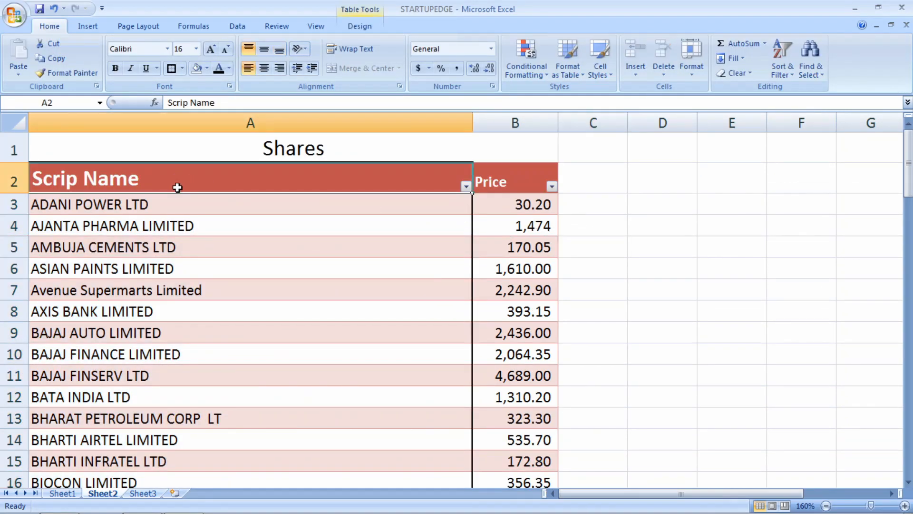
key("ctrl+shift+Down")
key("ctrl+shift+Right")
scroll(192, 293, "up", 1)
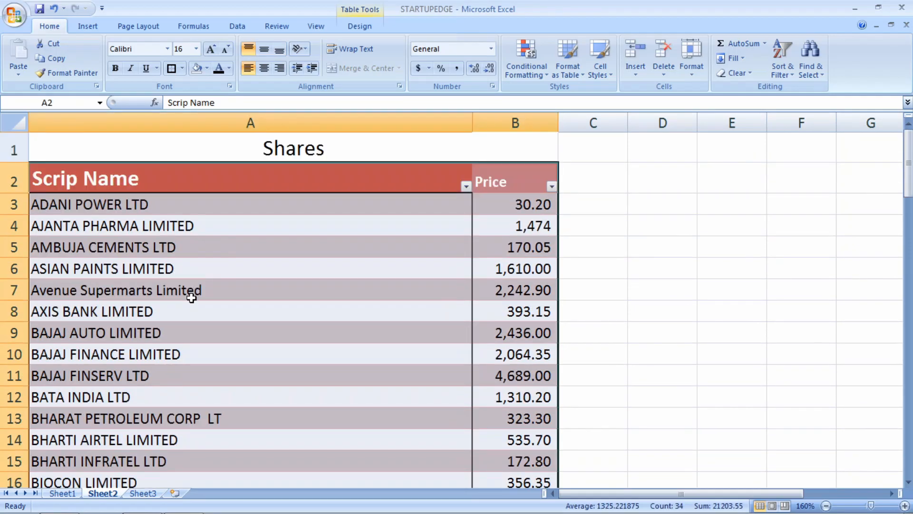
left_click(578, 74)
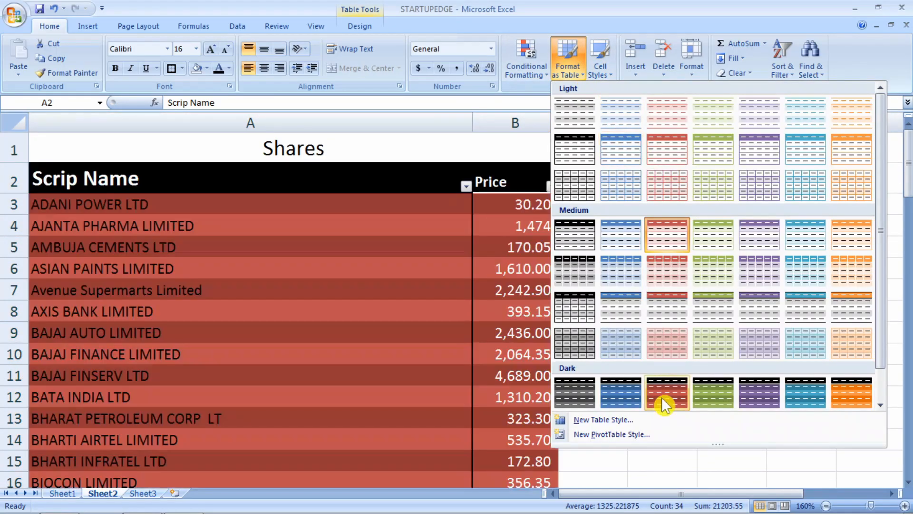
left_click(666, 394)
left_click(495, 203)
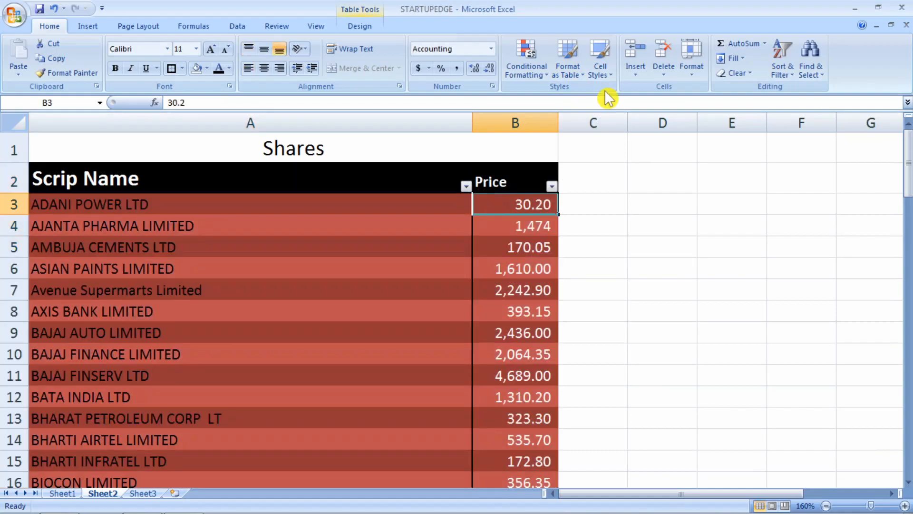
left_click(477, 228)
- Apply the Accent5 cell style to the merged Shares title in A1
left_click(346, 151)
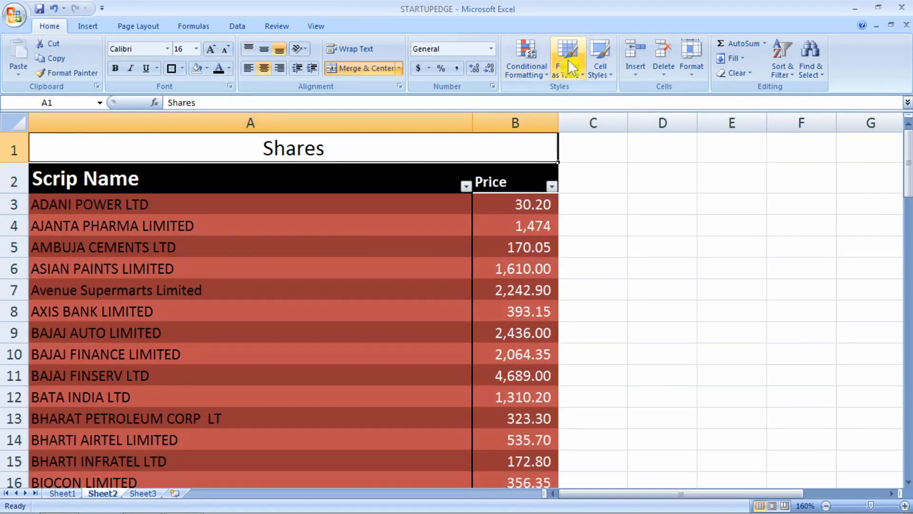
left_click(600, 66)
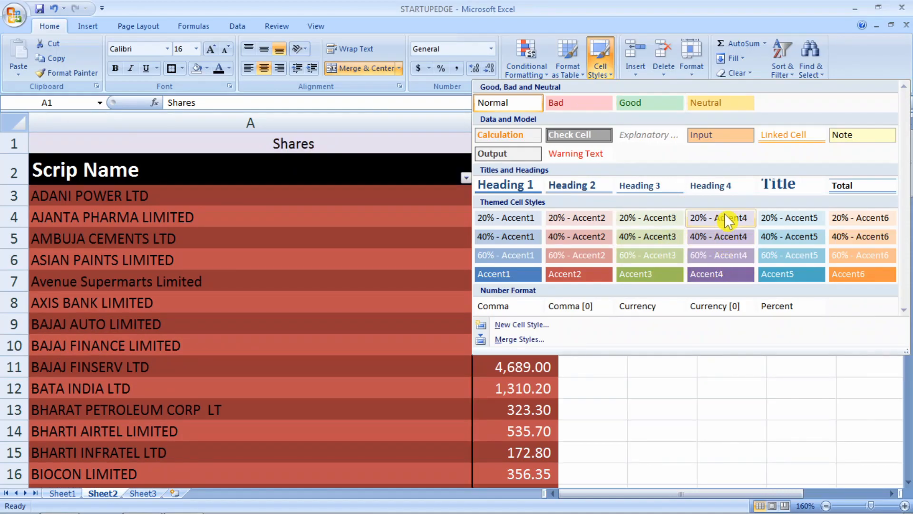
left_click(792, 274)
left_click(351, 229)
left_click(593, 195)
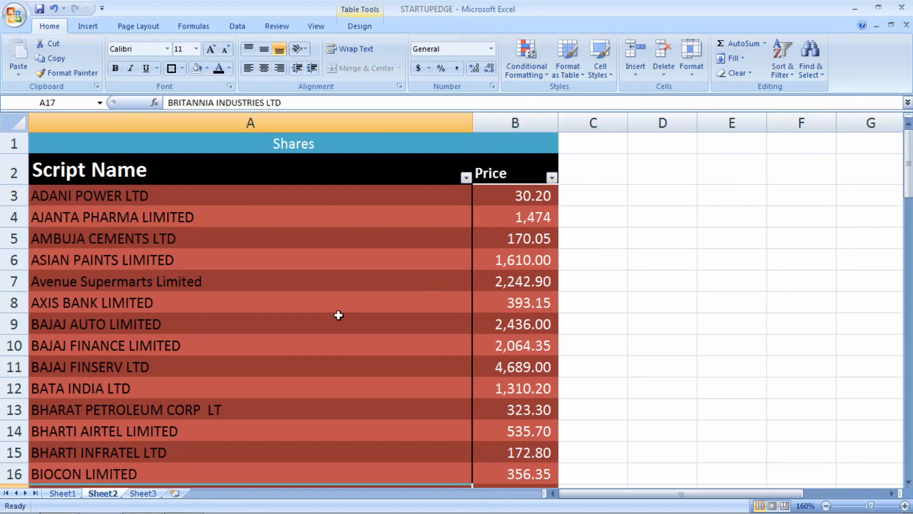
- Go to Sheet3 and look through the Conditional Formatting rule types, including Color Scales and Highlight Cells Rules
left_click(145, 493)
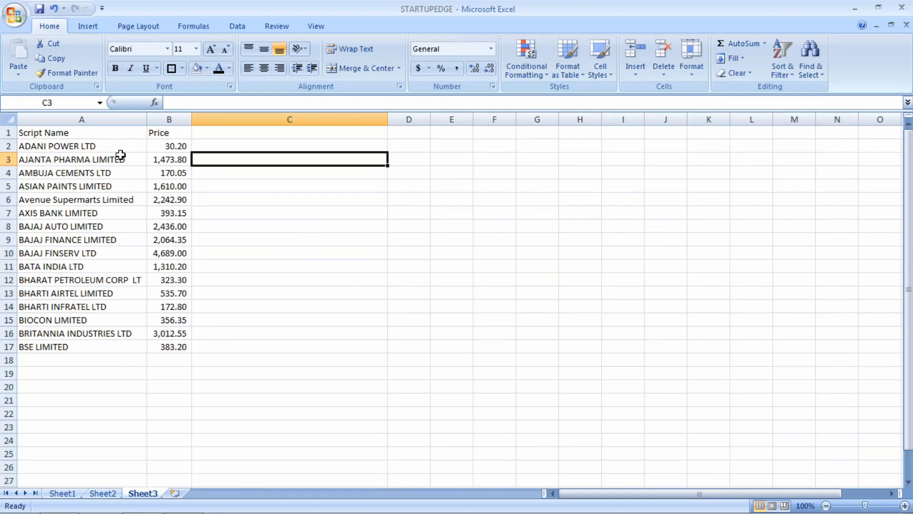
left_click(527, 73)
mouse_move(528, 187)
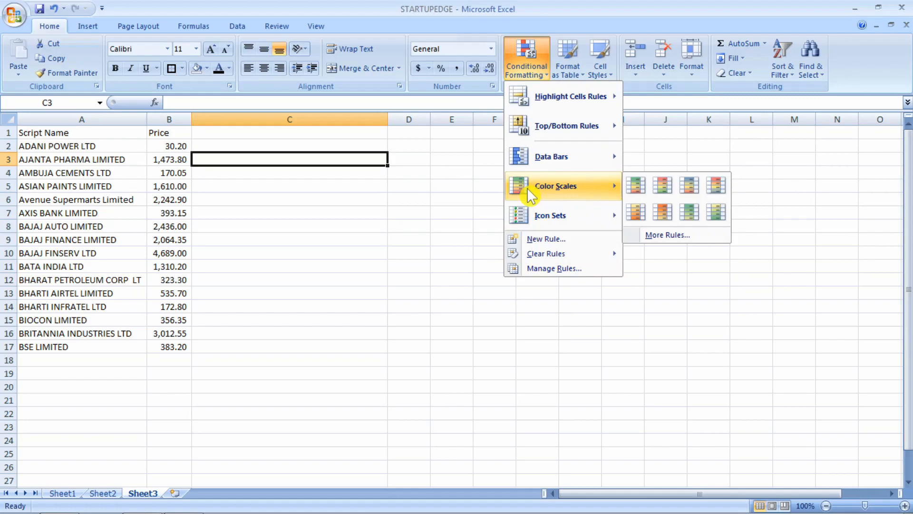
mouse_move(538, 107)
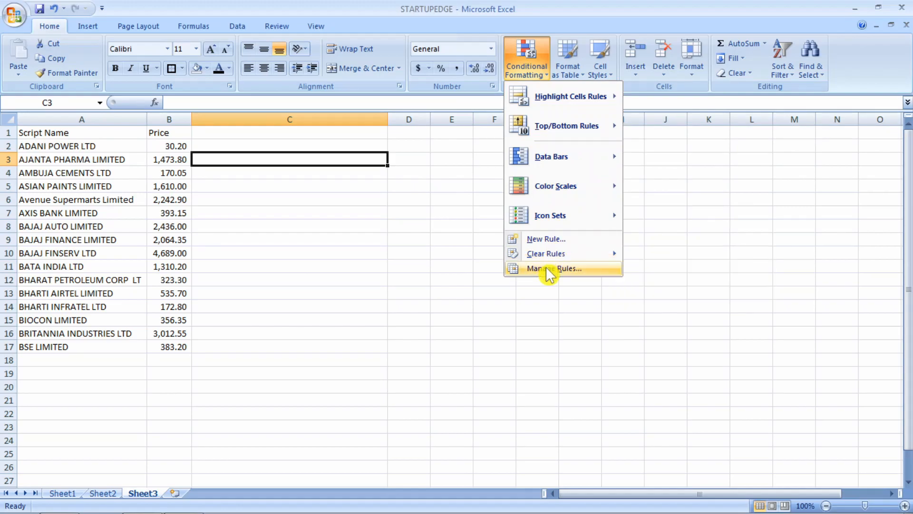
mouse_move(574, 109)
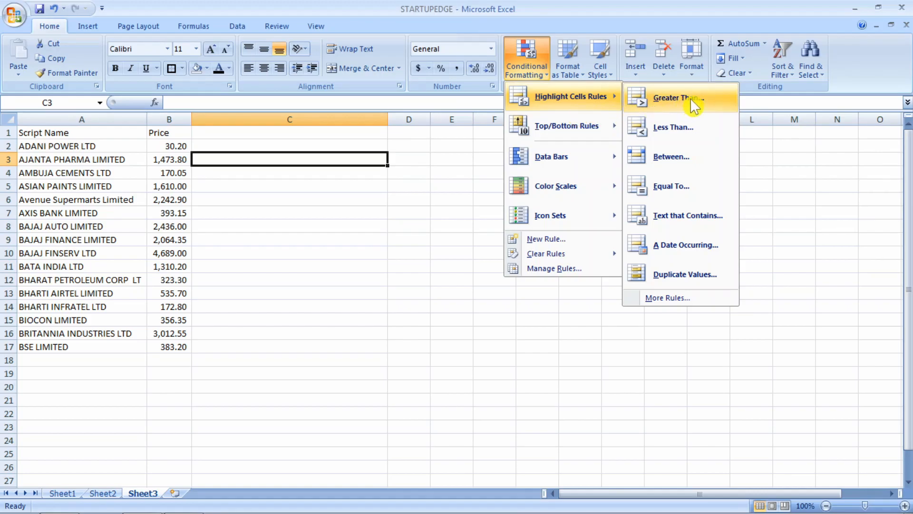
left_click(339, 167)
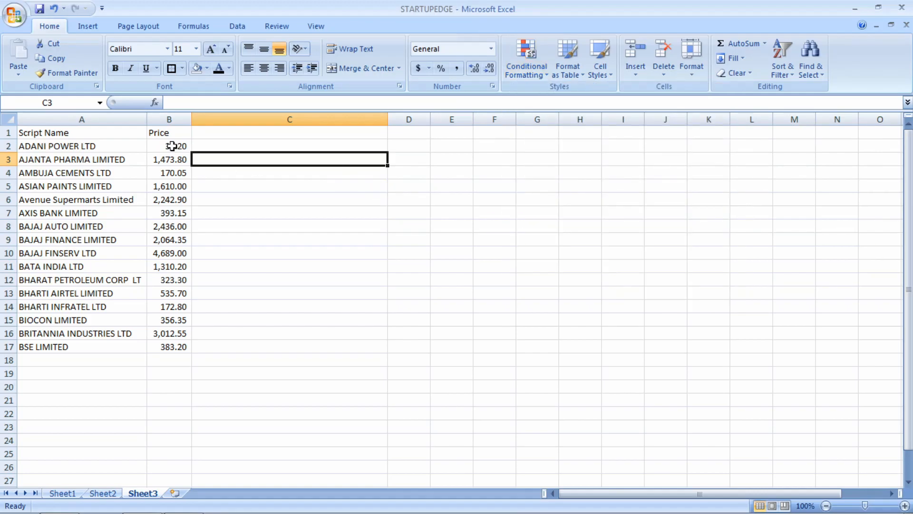
- Highlight the prices in B2:B17 that are greater than 1000 with Green Fill with Dark Green Text
left_click_drag(172, 146, 170, 346)
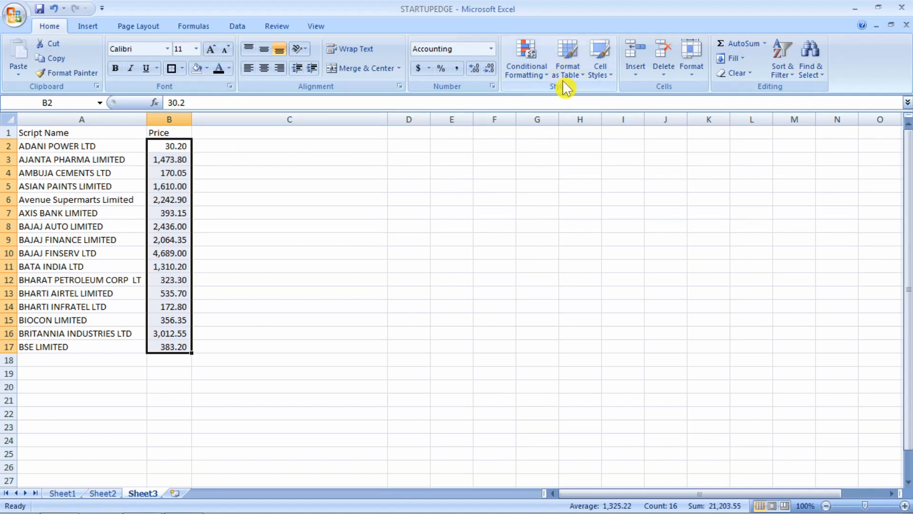
left_click(547, 66)
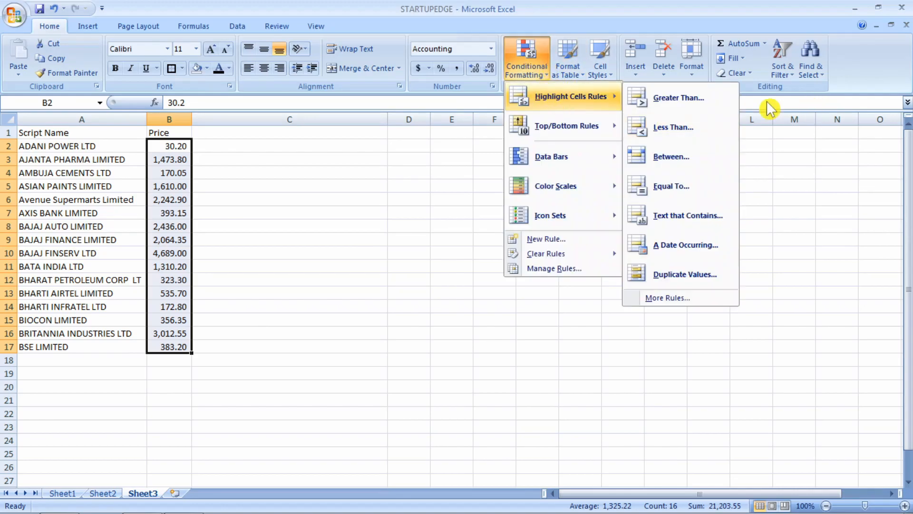
left_click(700, 106)
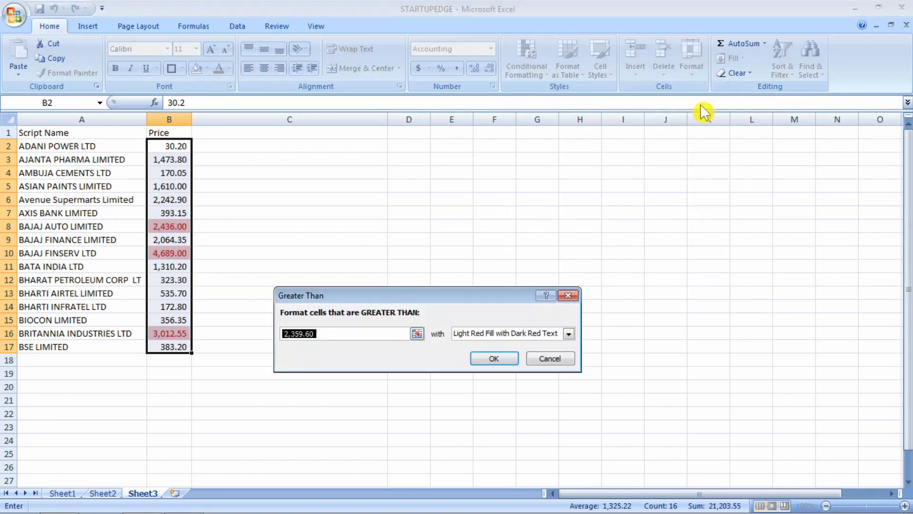
left_click(344, 332)
left_click_drag(344, 332, 196, 319)
type("100")
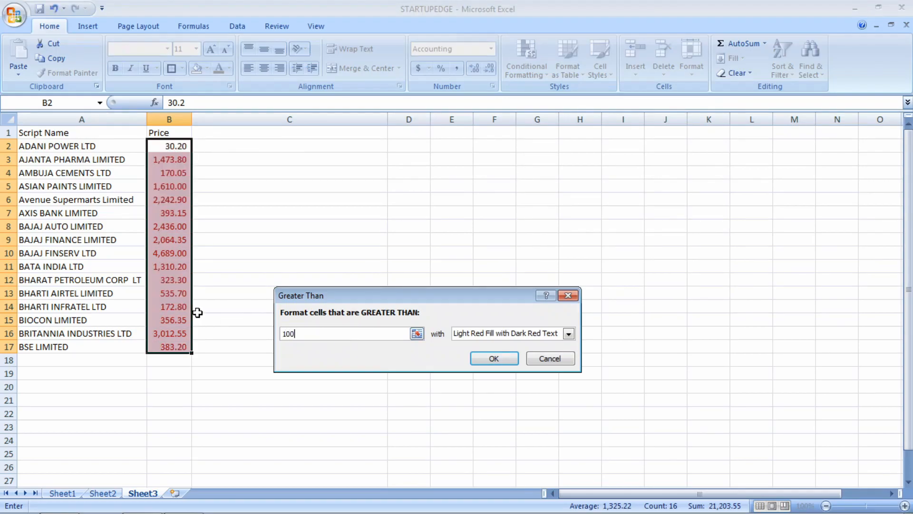
type("0")
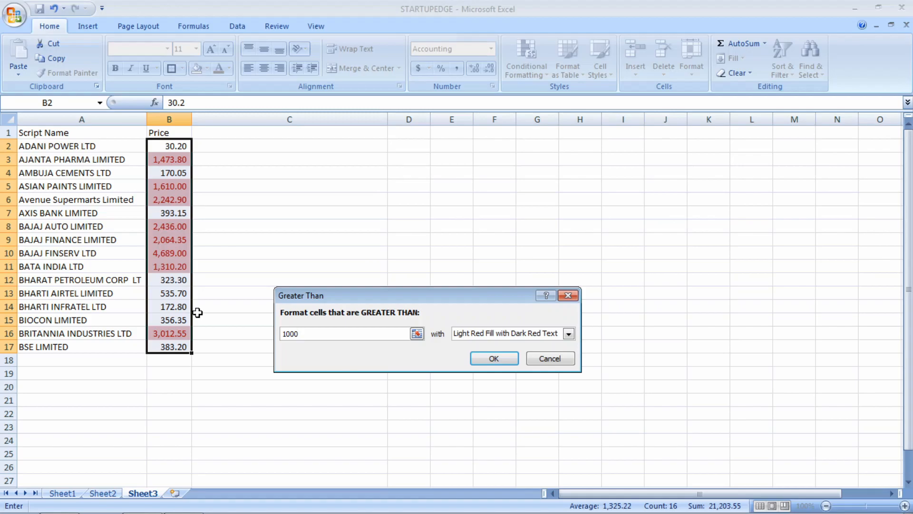
left_click(568, 333)
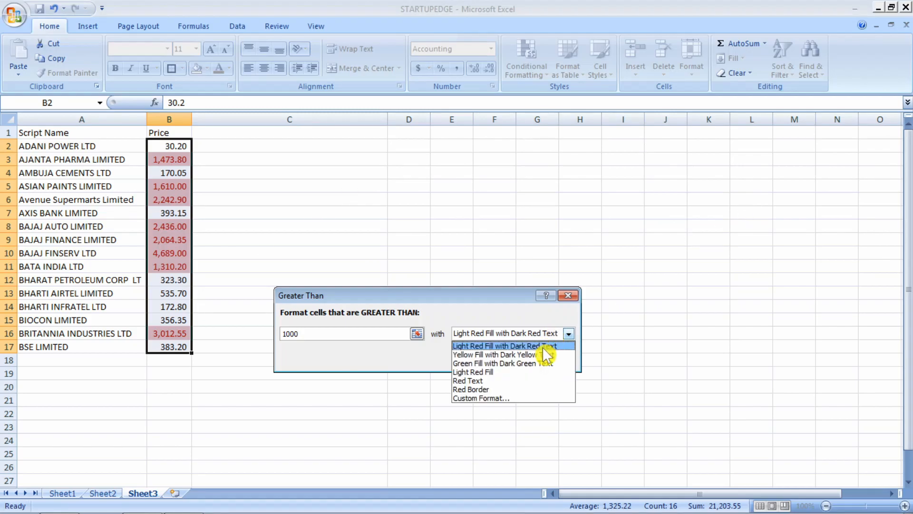
left_click(539, 364)
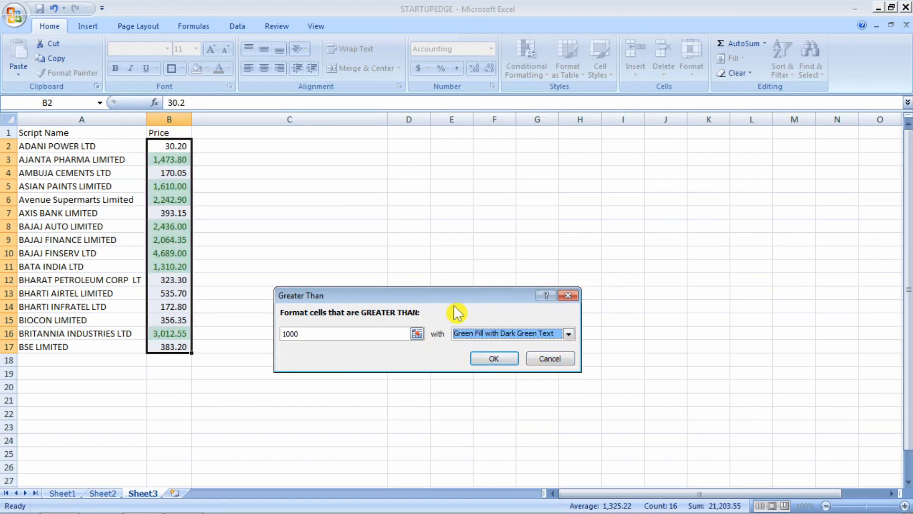
left_click(494, 359)
left_click(270, 235)
left_click_drag(176, 146, 179, 333)
left_click(224, 355)
- Try a price of 1072 for BHARTI INFRATEL LTD in B14, then undo the entry
left_click(172, 331)
left_click(178, 305)
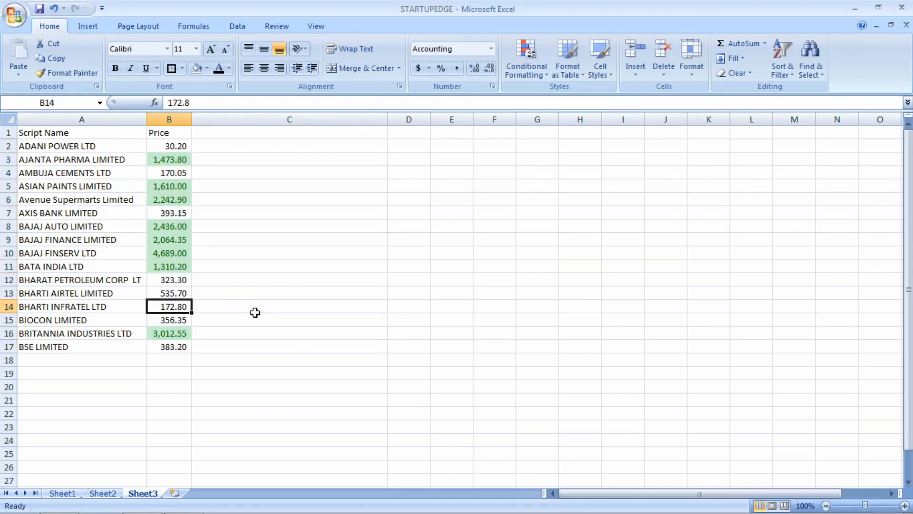
type("1")
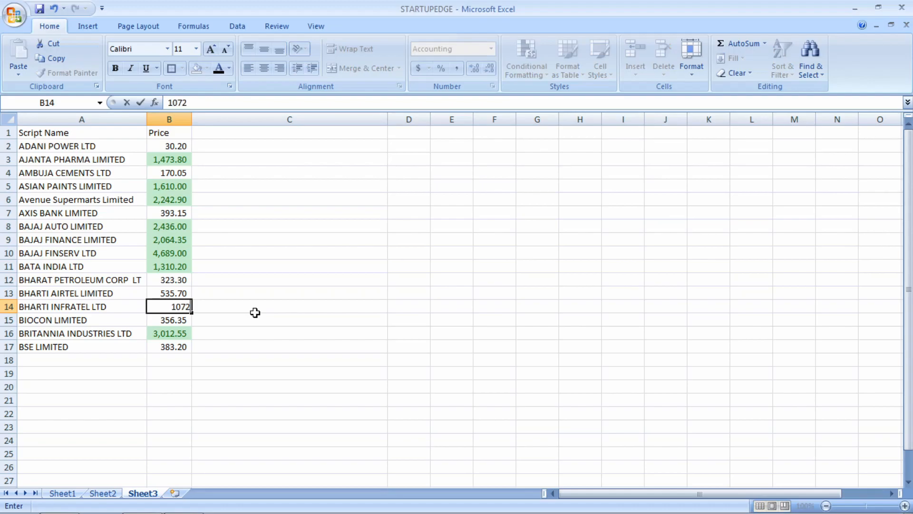
key("Return")
key("ctrl+z")
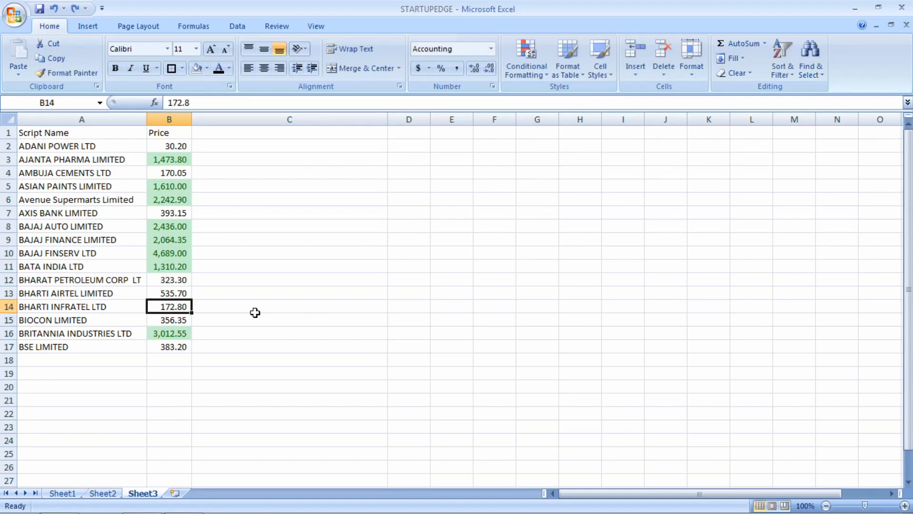
left_click_drag(269, 252, 269, 244)
- Highlight the prices in B2:B17 that are less than 1000 with Light Red Fill with Dark Red Text
left_click(170, 144)
left_click_drag(170, 144, 174, 345)
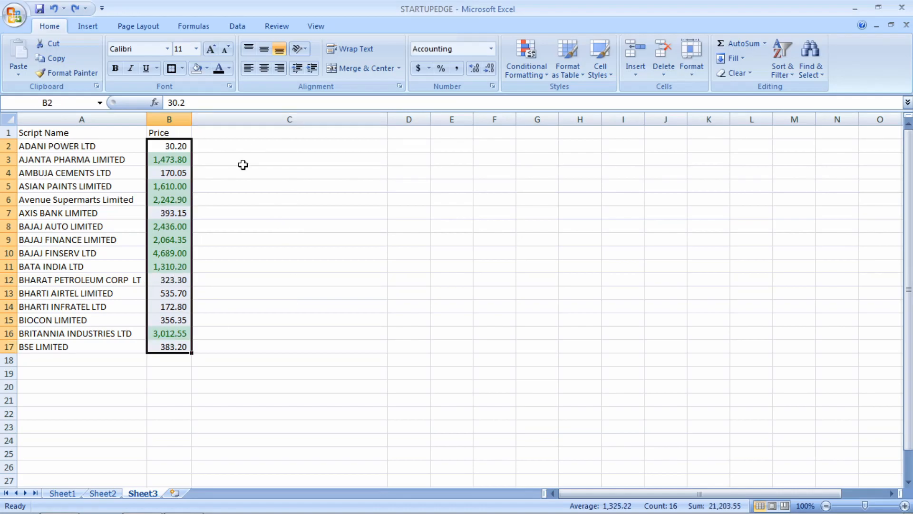
left_click(519, 72)
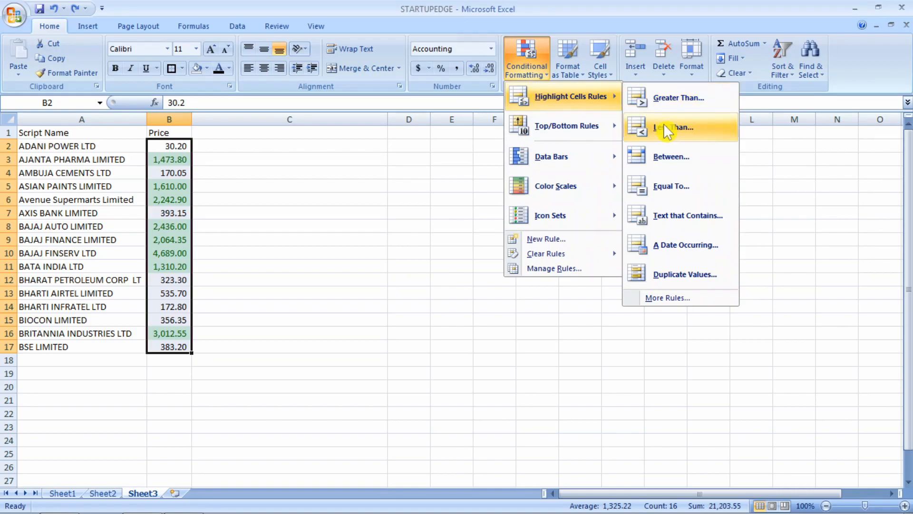
left_click(663, 124)
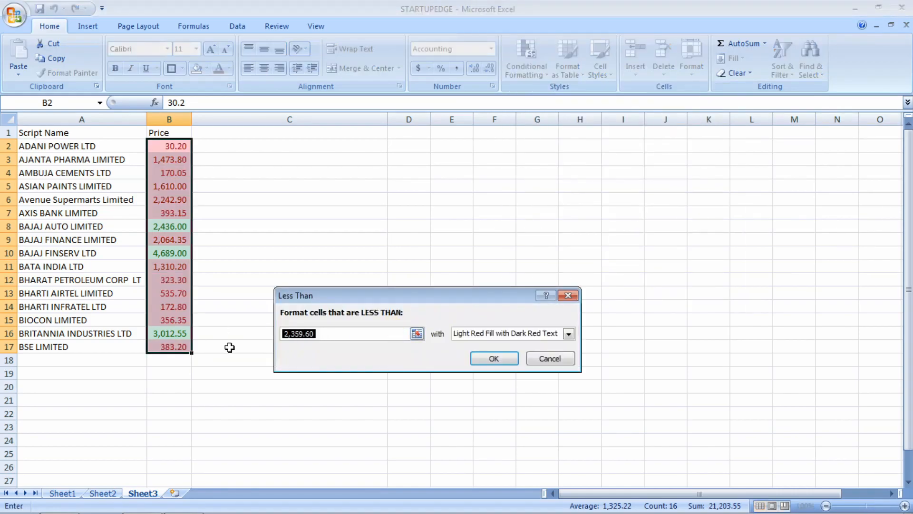
type("1000")
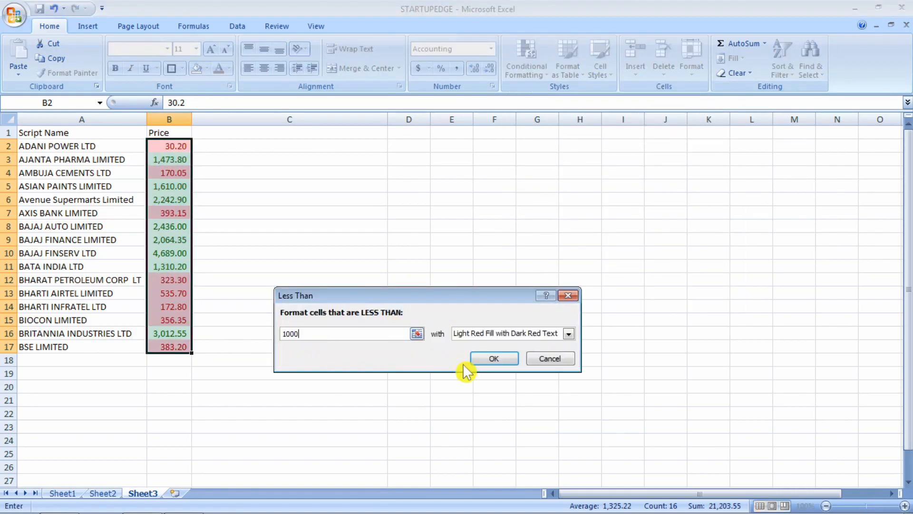
left_click(495, 358)
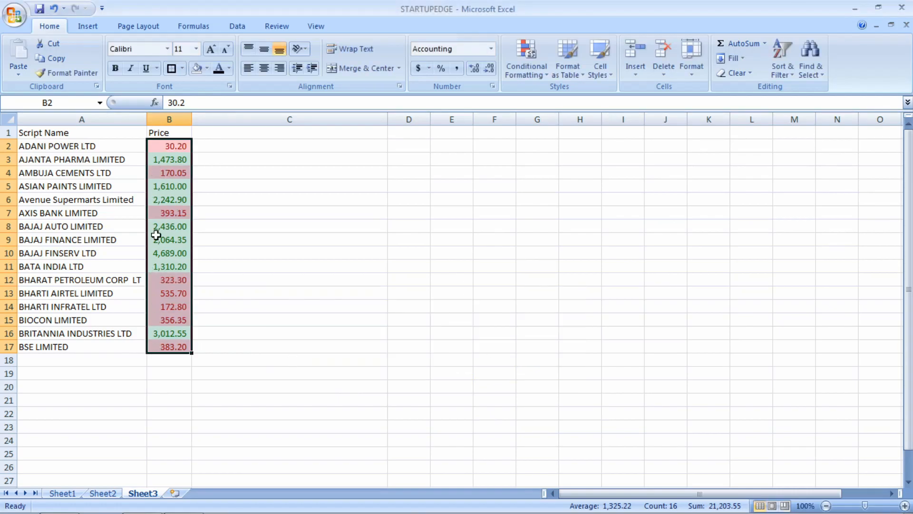
- Change the BAJAJ FINSERV LTD price in B10 to 689 to test the conditional formatting
left_click(213, 227)
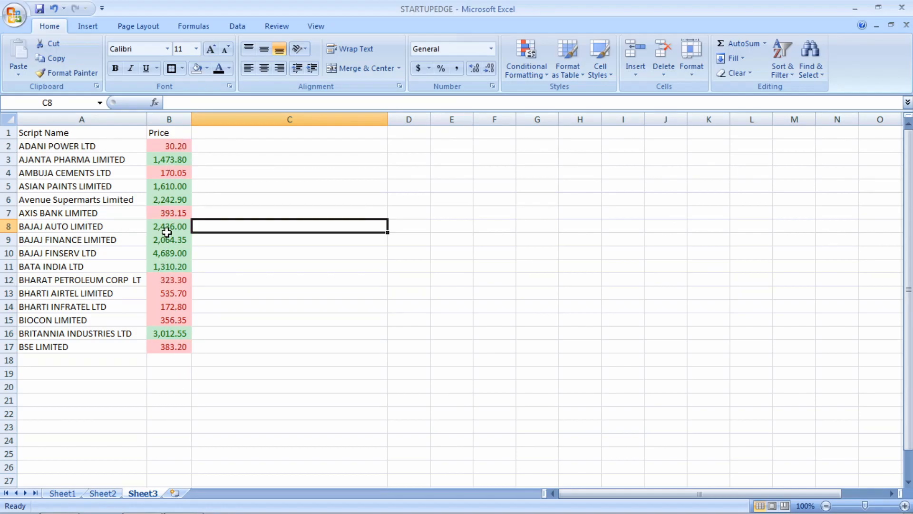
left_click(169, 254)
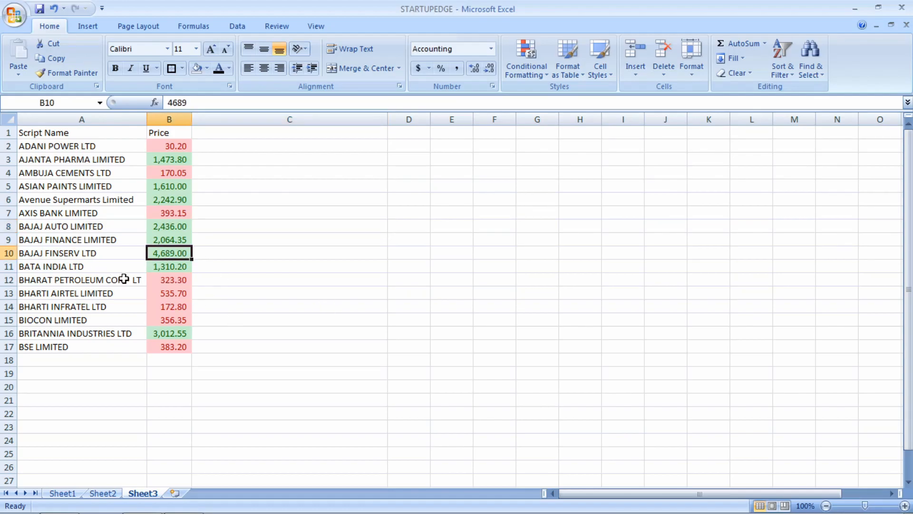
scroll(89, 261, "up", 5)
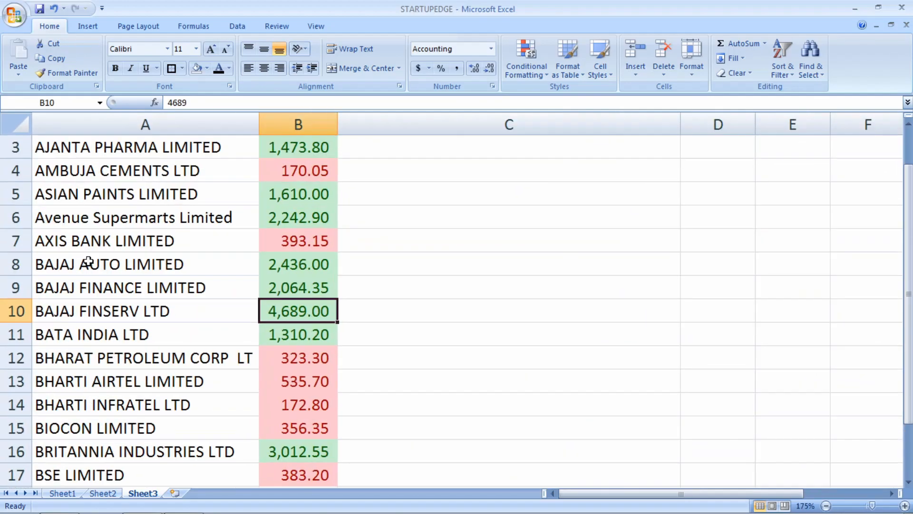
left_click(424, 318)
left_click(298, 309)
type("689")
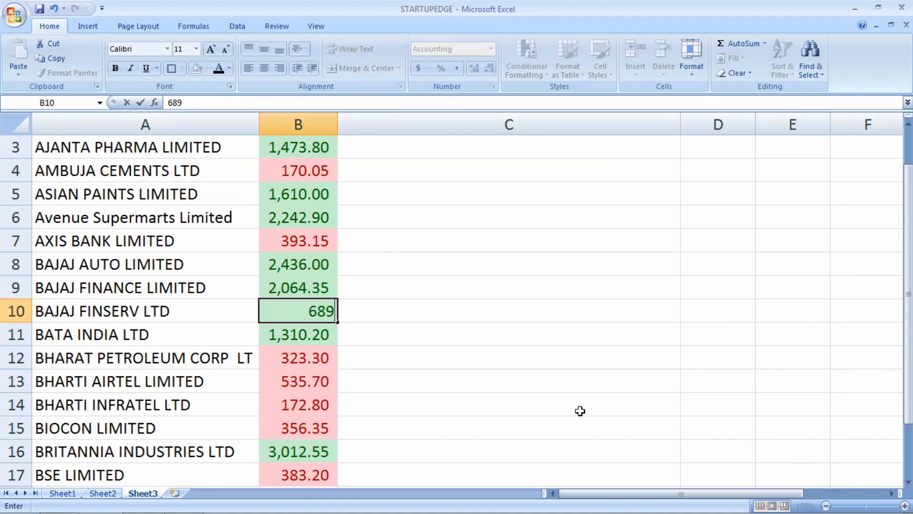
key("Return")
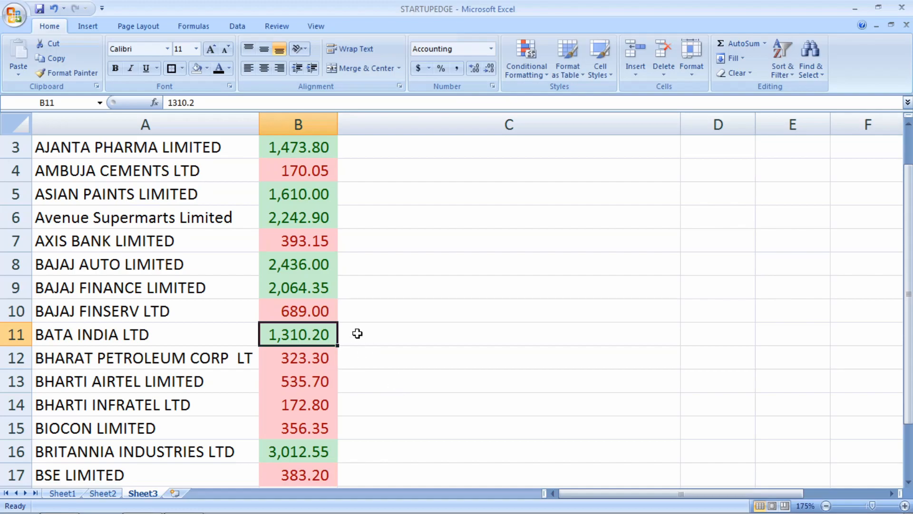
- Set the BAJAJ FINSERV LTD price in B10 to 1689
key("Up")
type("1689")
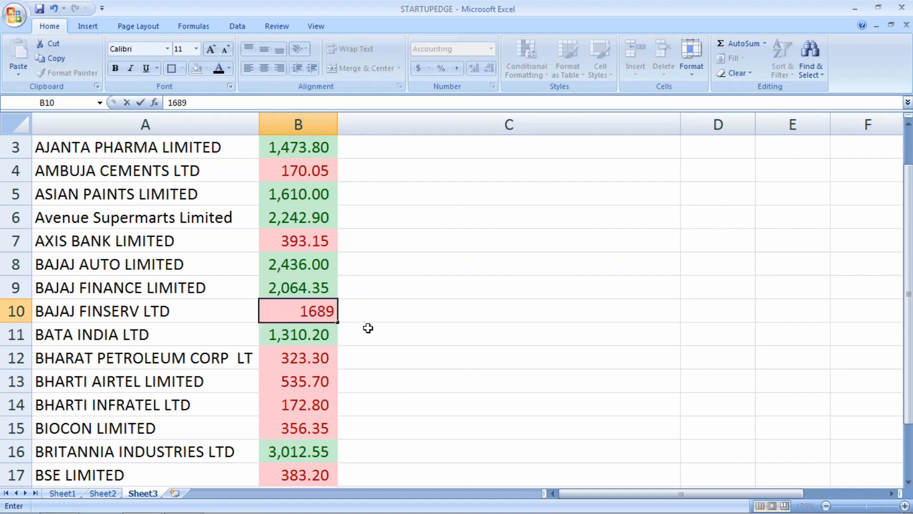
left_click(368, 328)
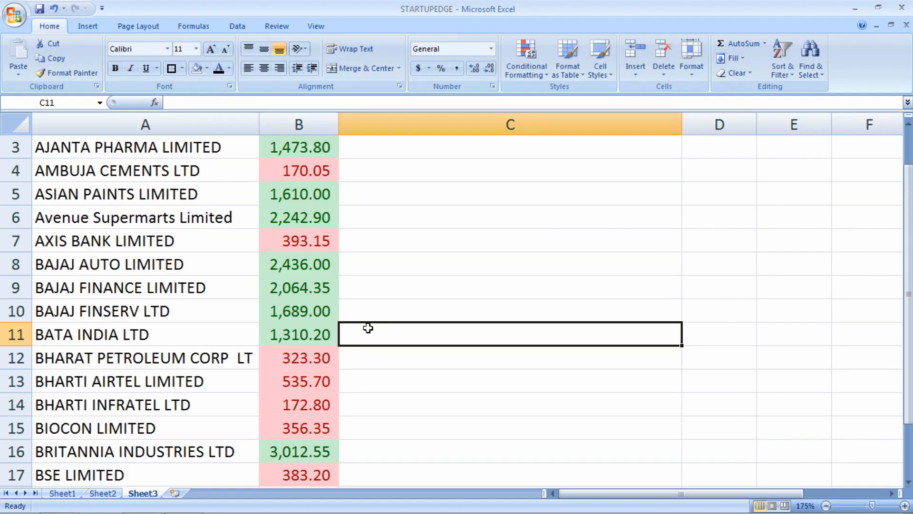
- Select the prices in B2:B17 and look through the Highlight Cells Rules options without applying one
scroll(309, 263, "down", 2)
left_click_drag(255, 159, 251, 449)
left_click(527, 57)
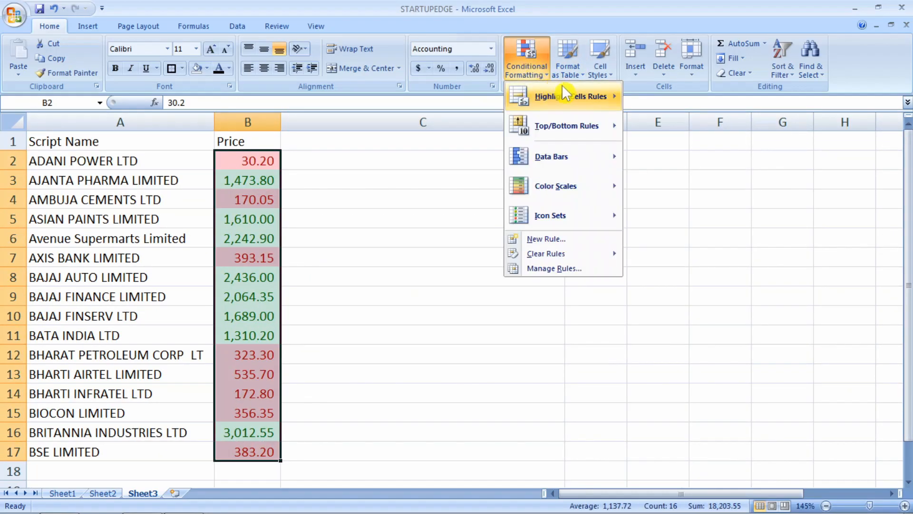
mouse_move(601, 96)
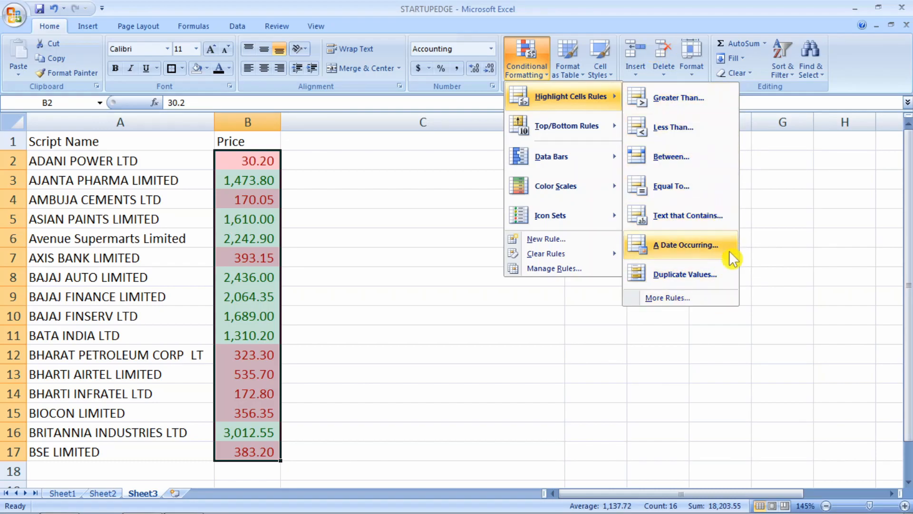
key("Escape")
key("Escape")
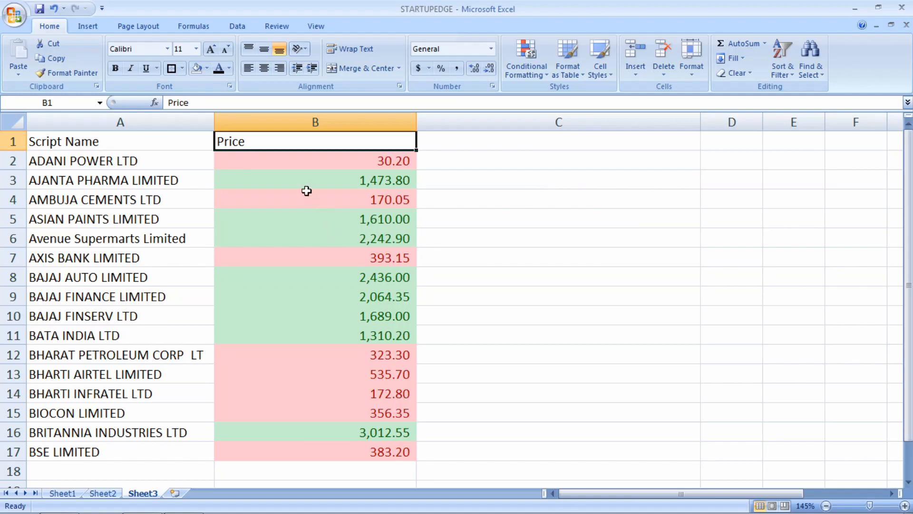
- Insert a blank cell above the Price header at B1 and delete it again
left_click(296, 168)
left_click(296, 142)
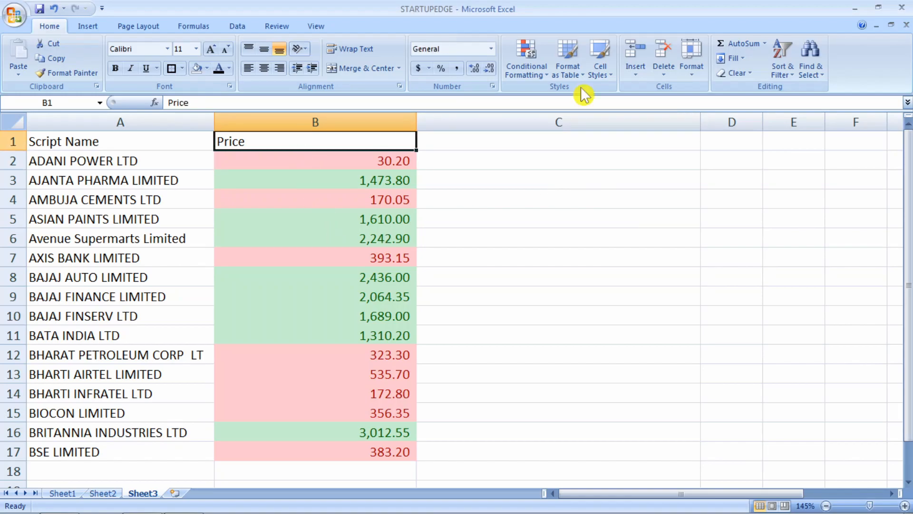
left_click(638, 58)
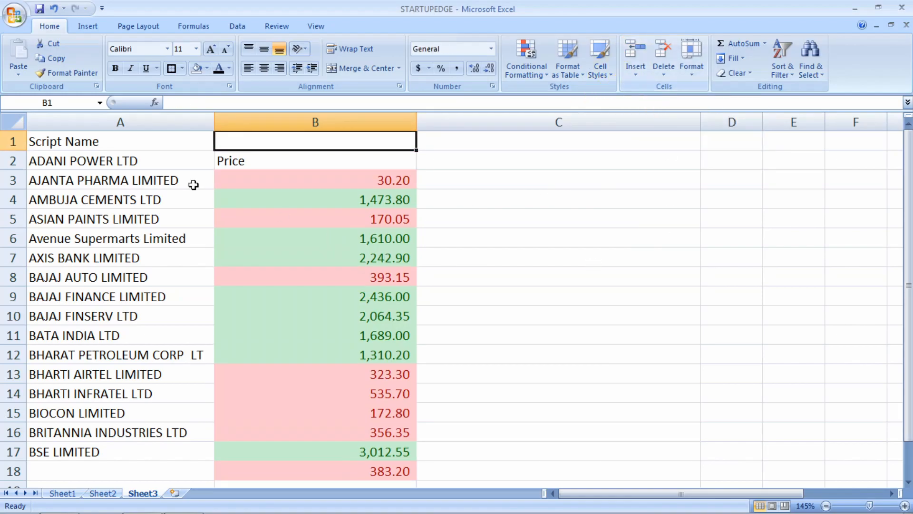
left_click(665, 55)
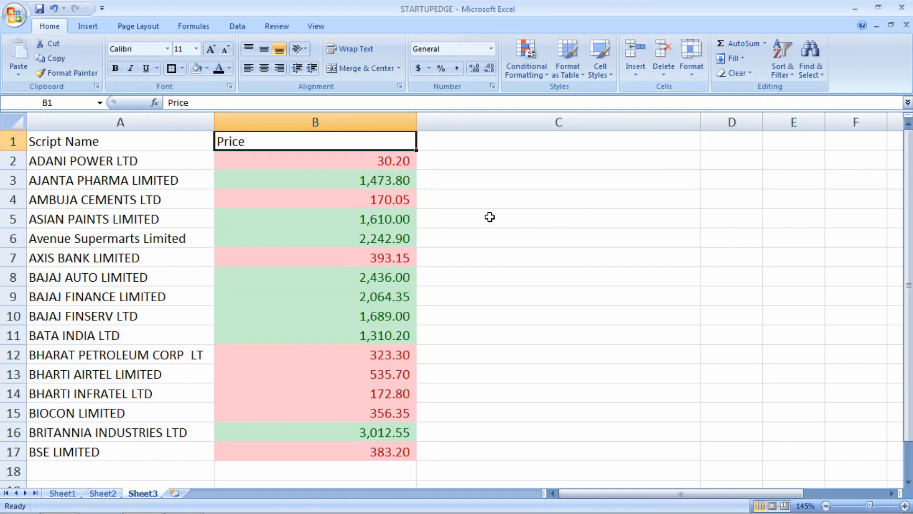
- Set a narrower column width for the Price column
left_click(692, 72)
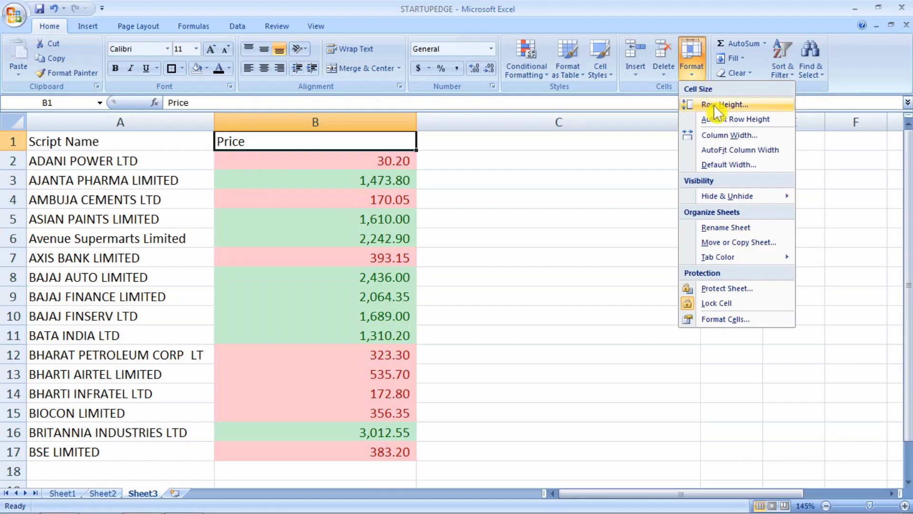
left_click(731, 136)
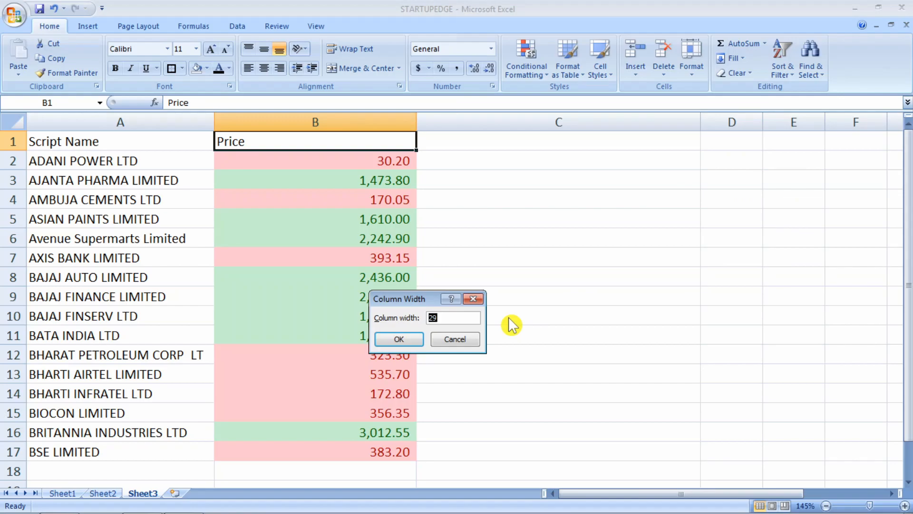
left_click(398, 339)
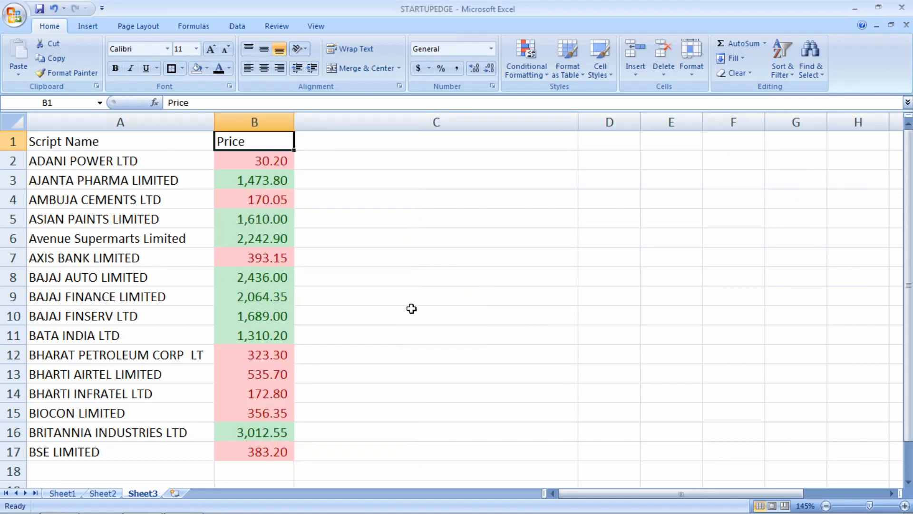
- Set the height of header row 1 to 25 and reset it with AutoFit Row Height
left_click(685, 74)
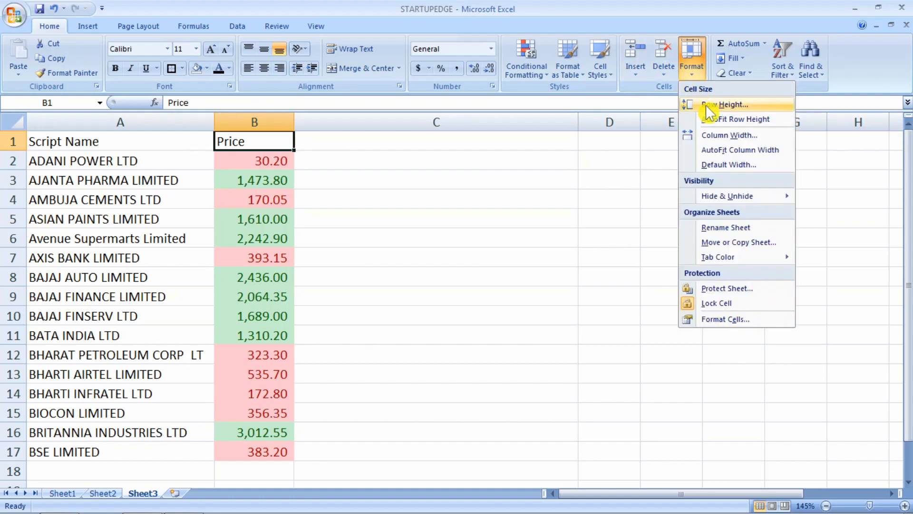
left_click(706, 104)
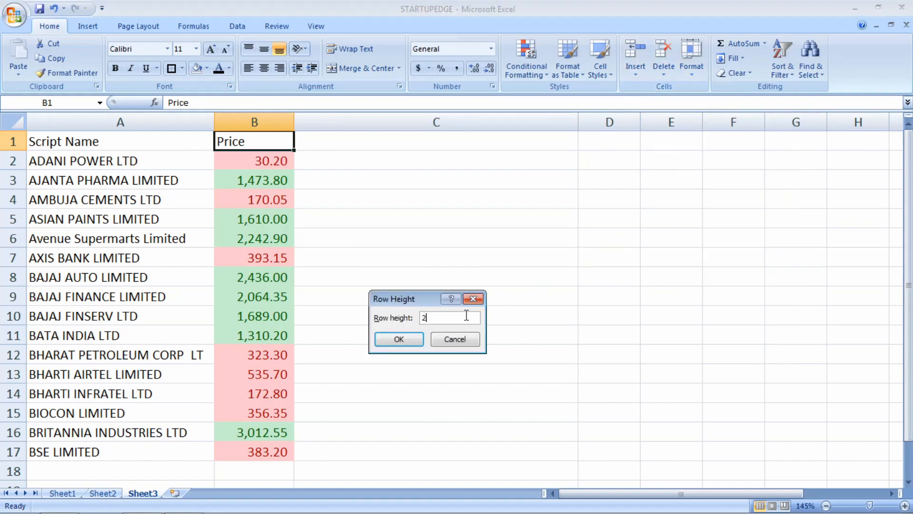
type("25")
left_click(418, 338)
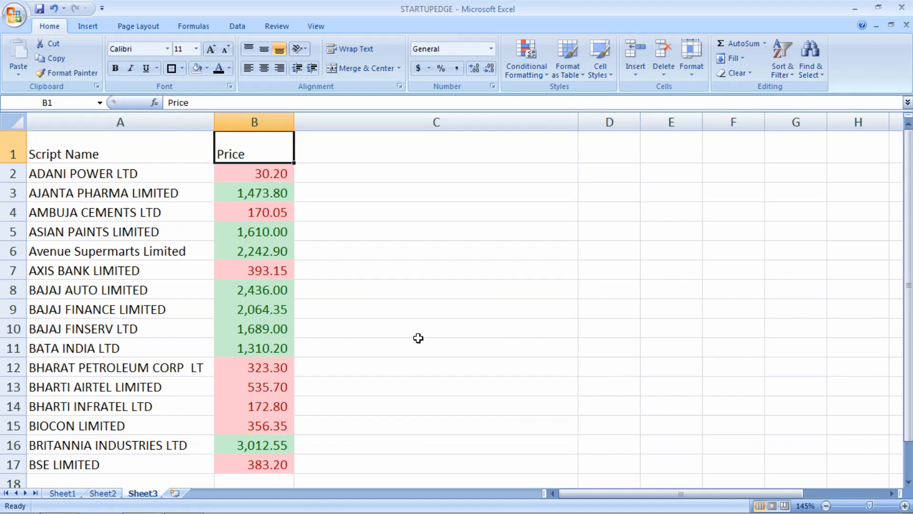
left_click(703, 74)
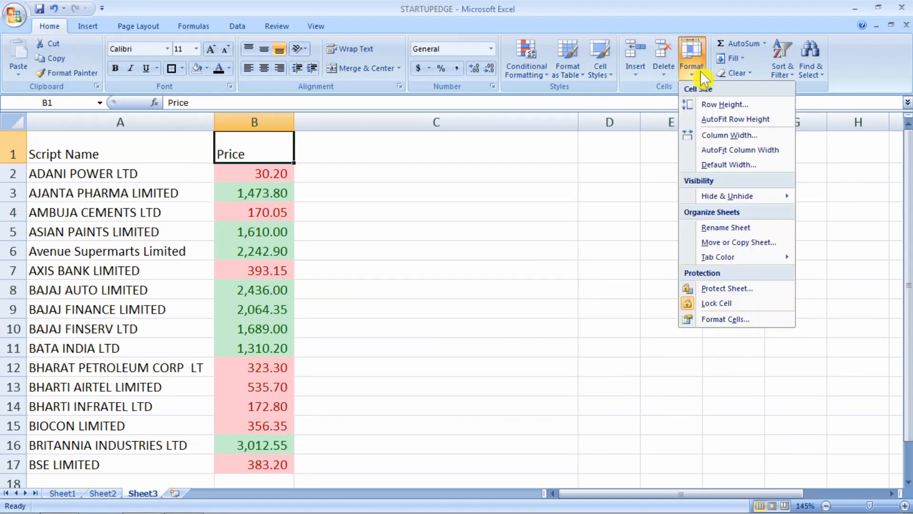
left_click(722, 120)
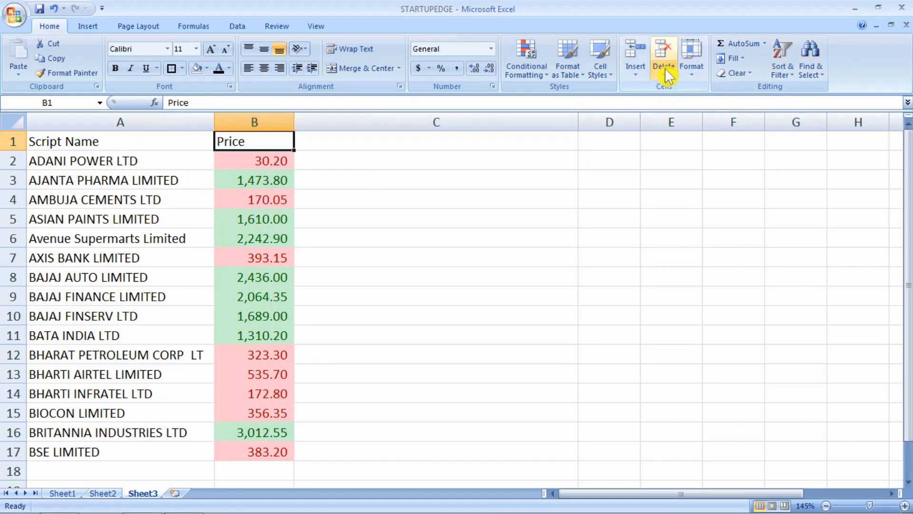
- Hide header row 1 and unhide it again
left_click(690, 71)
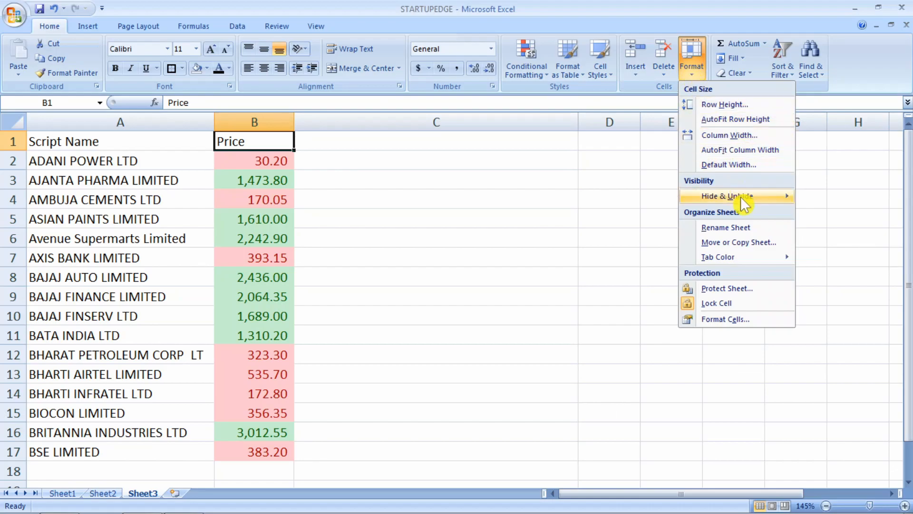
mouse_move(740, 196)
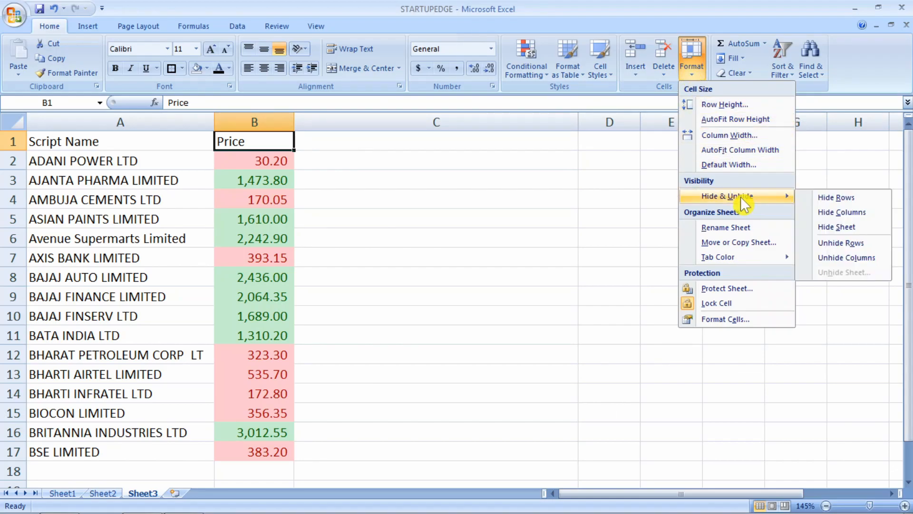
left_click(861, 196)
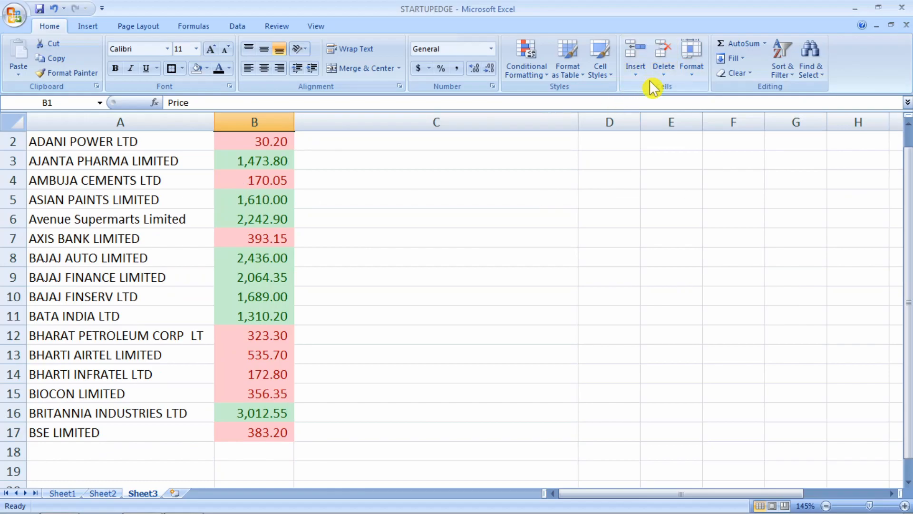
left_click(689, 71)
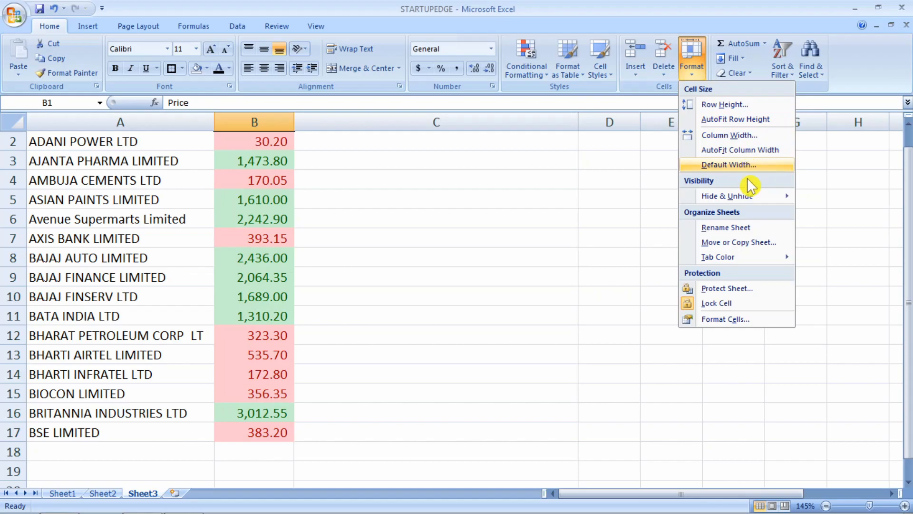
mouse_move(747, 195)
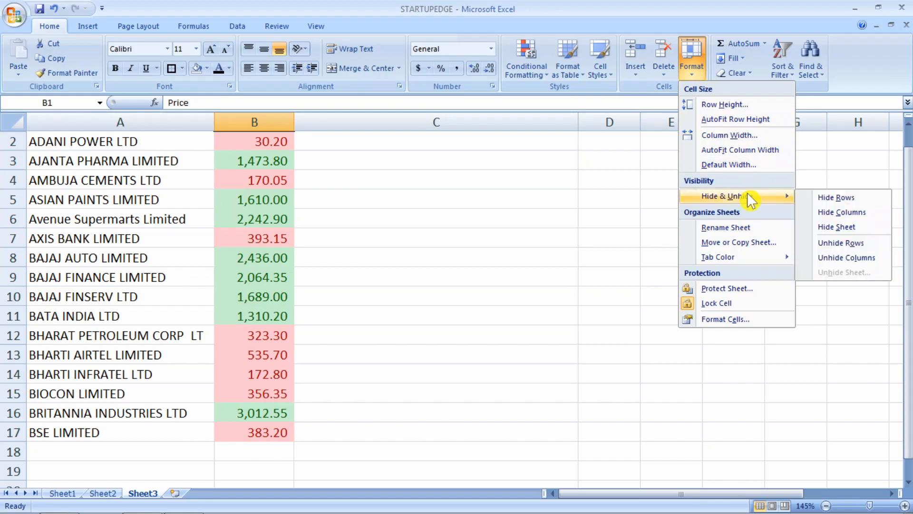
left_click(851, 243)
left_click(391, 122)
left_click(284, 138)
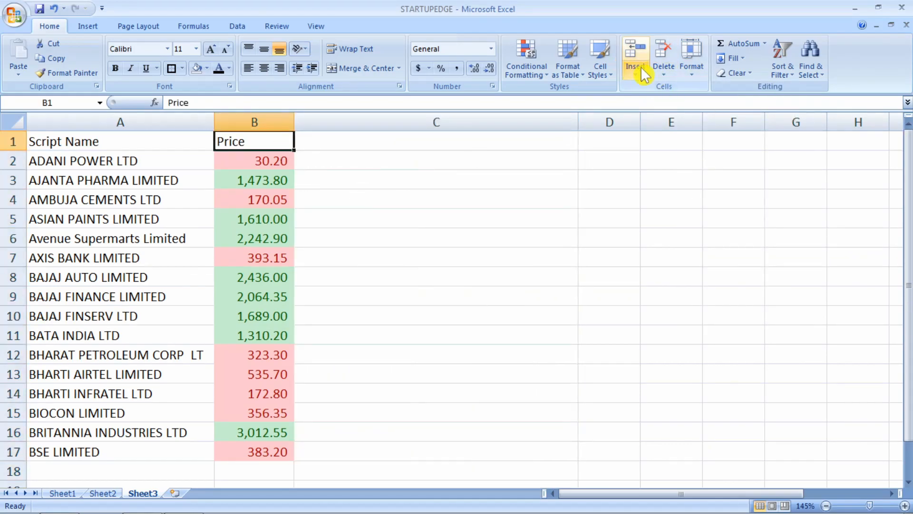
left_click(694, 70)
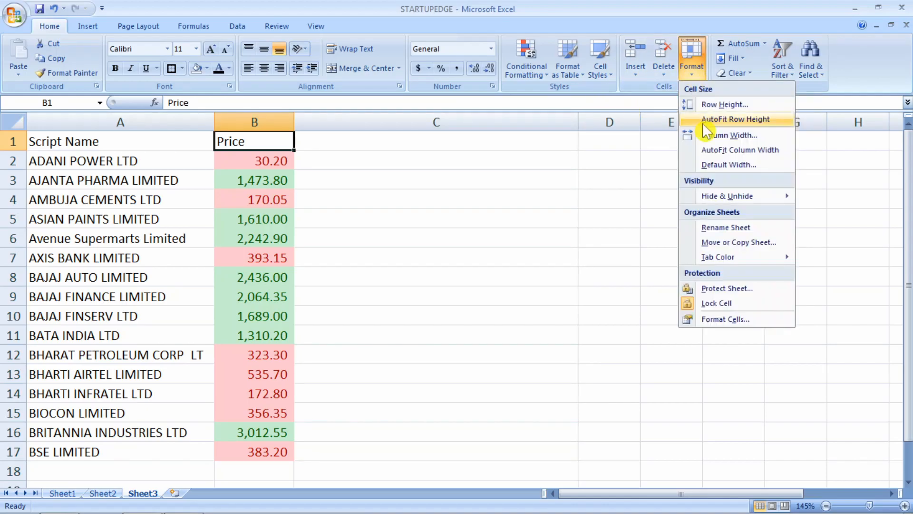
mouse_move(743, 262)
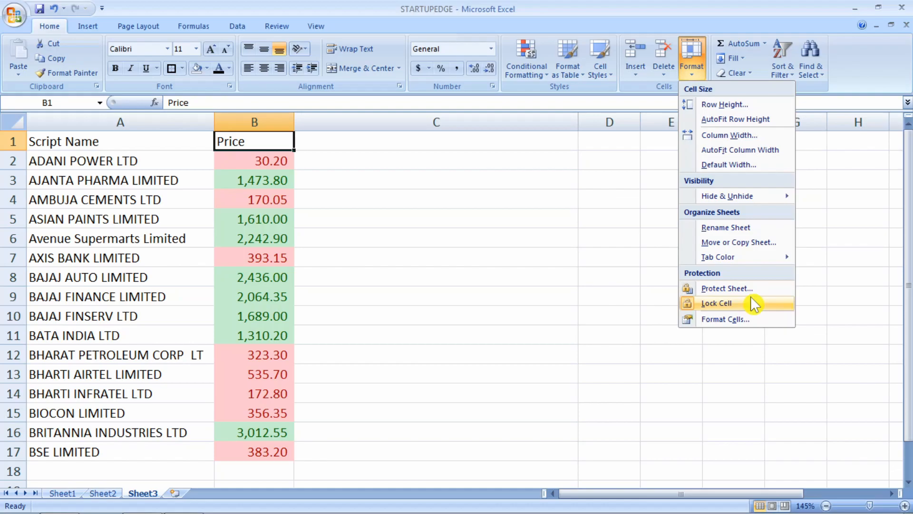
left_click(271, 143)
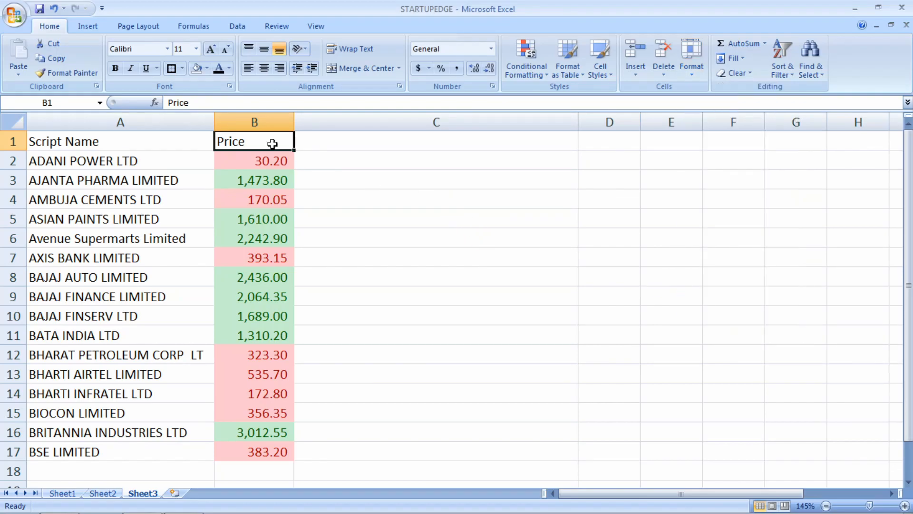
left_click(265, 178)
left_click(261, 138)
left_click(505, 217)
left_click(374, 162)
left_click(445, 192)
left_click(275, 147)
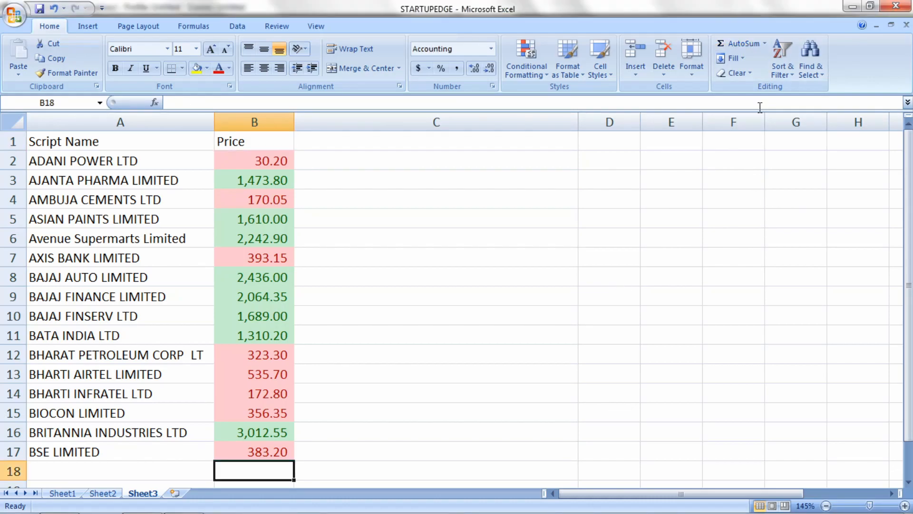
- Total the Price values B2:B17 in cell B18 with AutoSum
left_click(324, 195)
left_click_drag(276, 160, 270, 454)
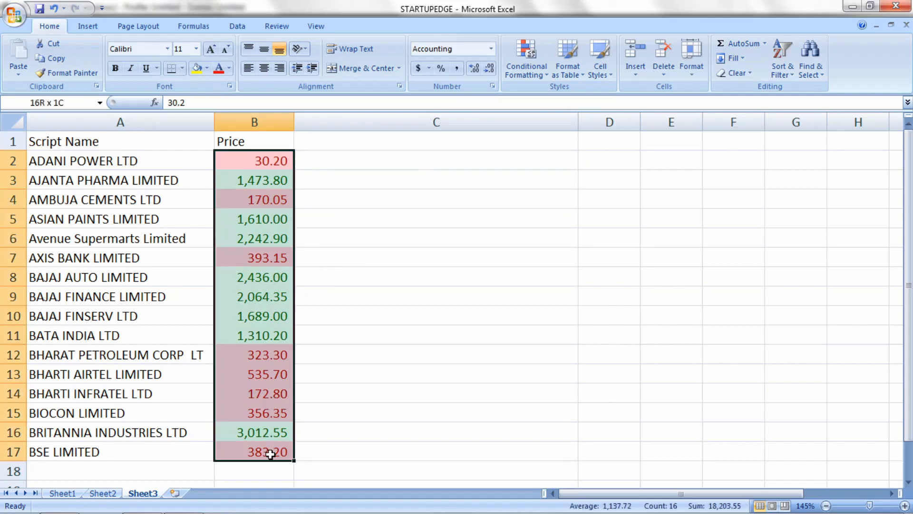
left_click(359, 431)
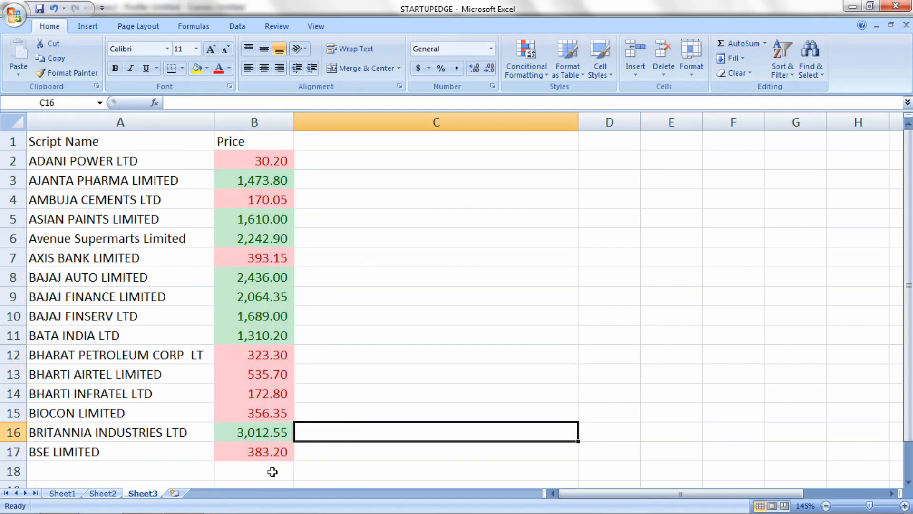
left_click(271, 471)
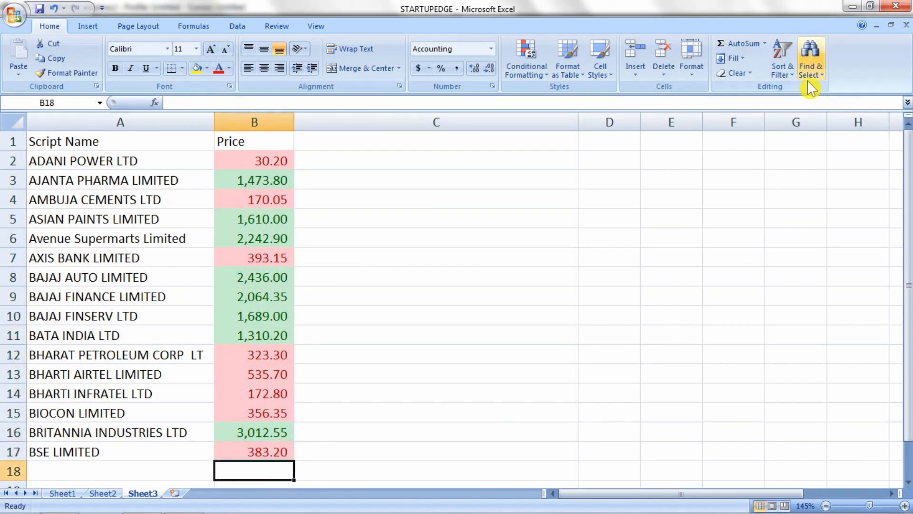
left_click(745, 48)
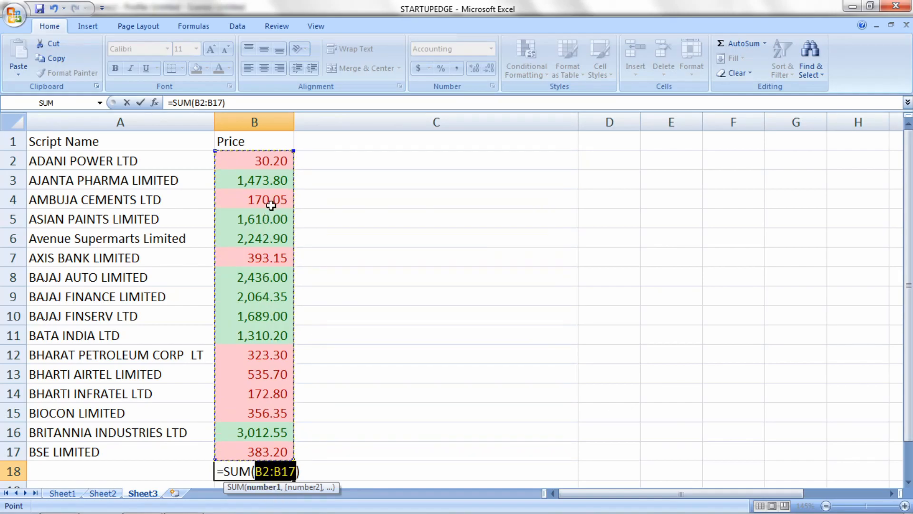
key("Return")
left_click(276, 450)
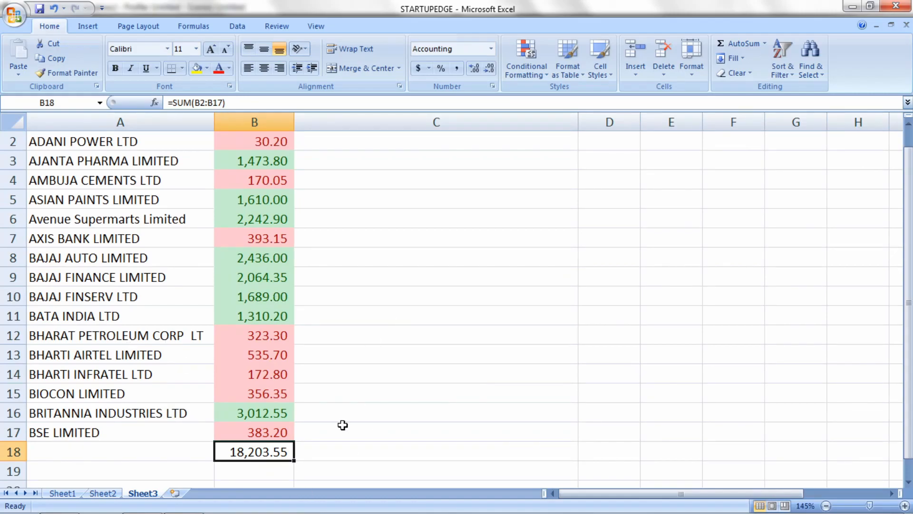
- Repeat the AutoSum of B2:B17 in the cell below the prices and delete the total
scroll(333, 414, "up", 1)
left_click_drag(271, 161, 267, 449)
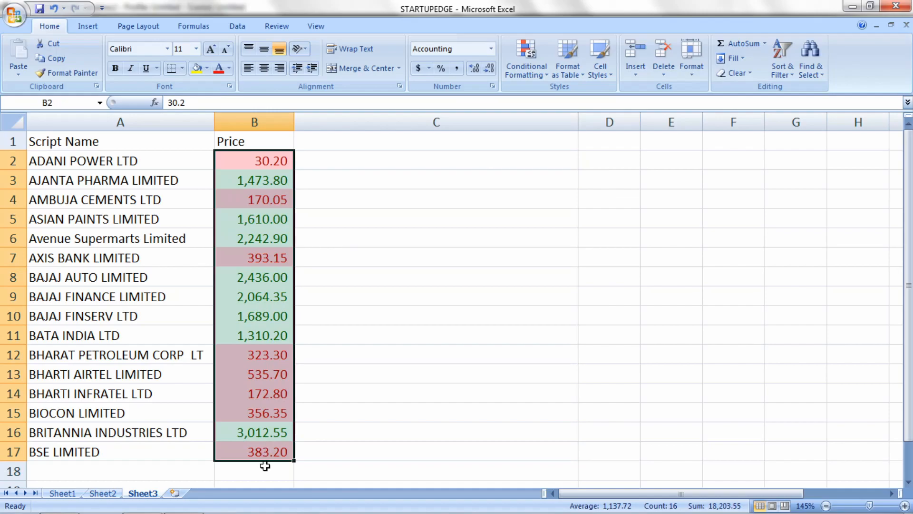
left_click(274, 472)
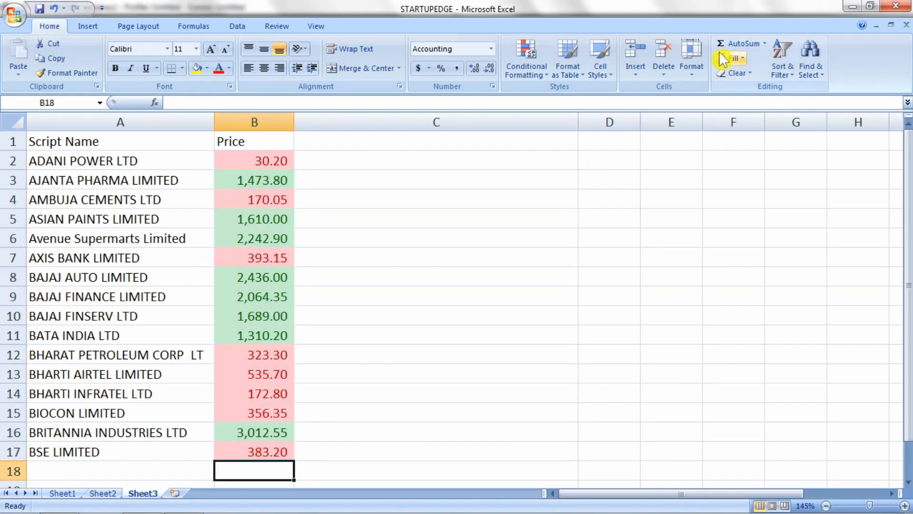
left_click(746, 46)
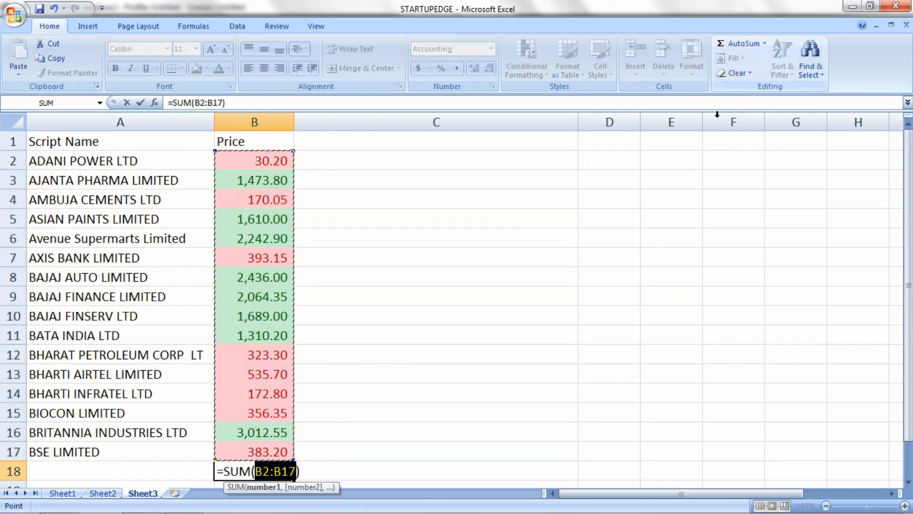
key("Return")
left_click(259, 452)
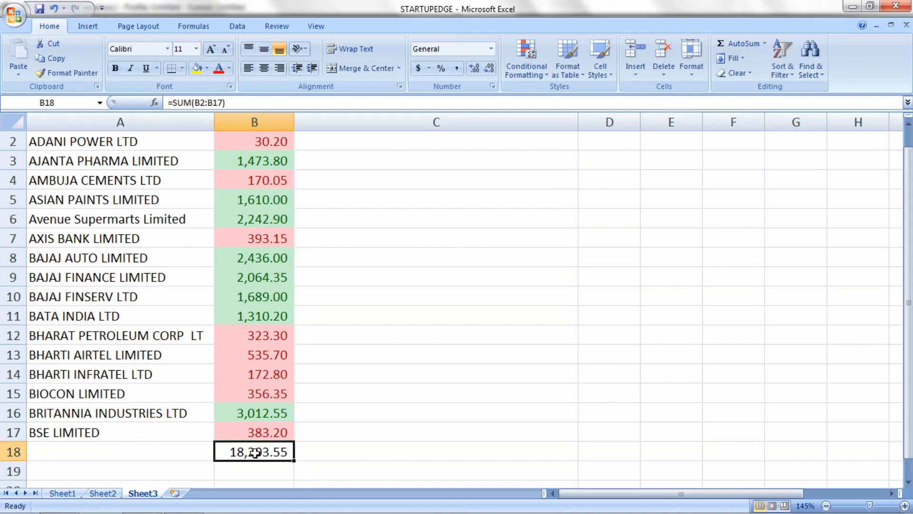
key("Delete")
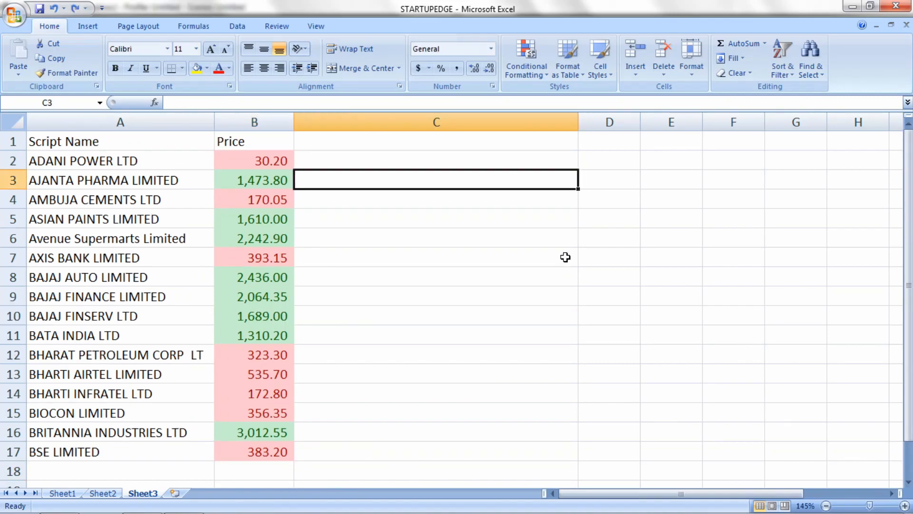
- Copy the AMBUJA CEMENTS LTD price from B4 into C4 with Fill Right
left_click(743, 59)
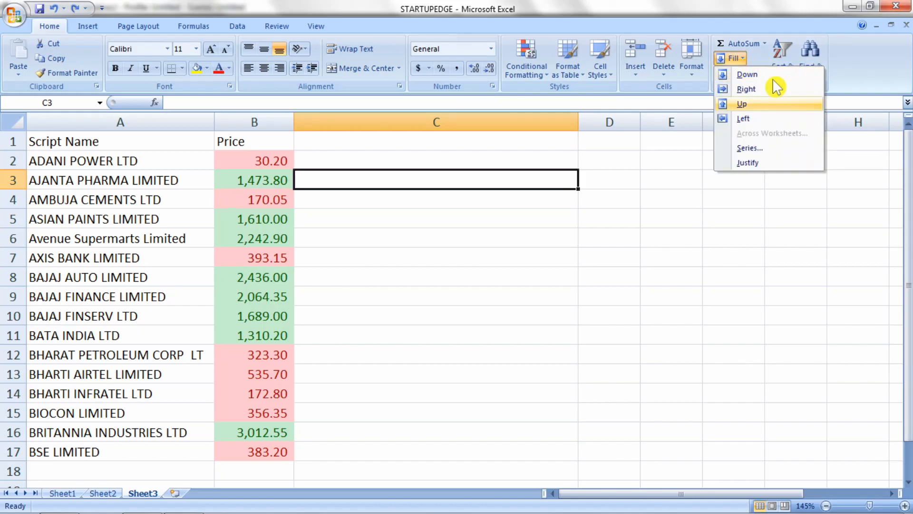
left_click(449, 206)
left_click(431, 194)
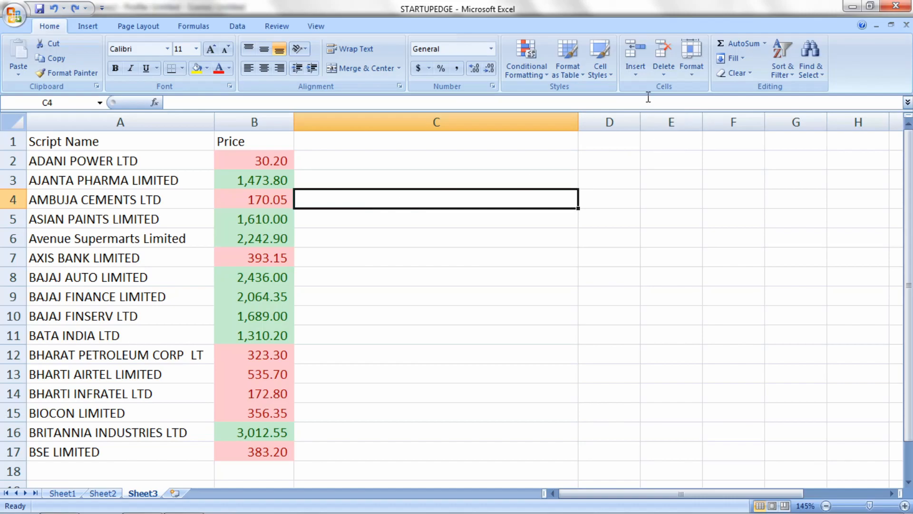
left_click(740, 58)
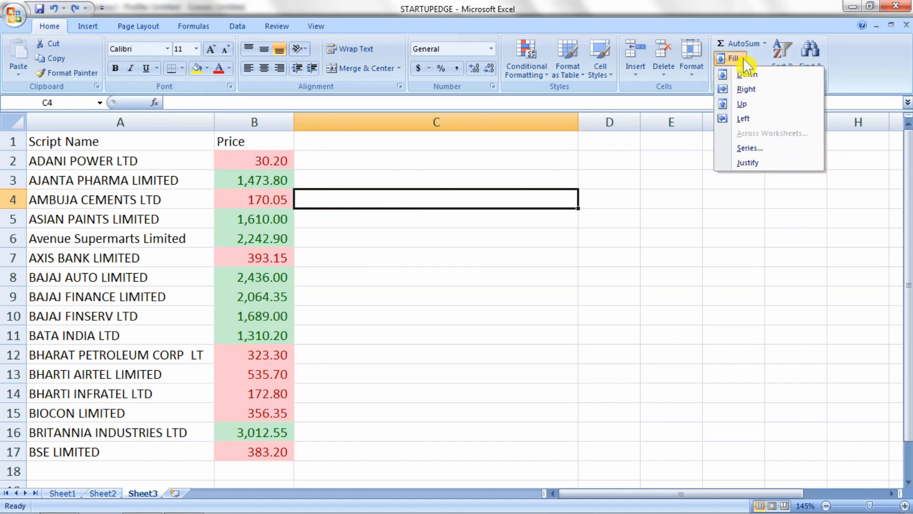
left_click(436, 301)
left_click(265, 200)
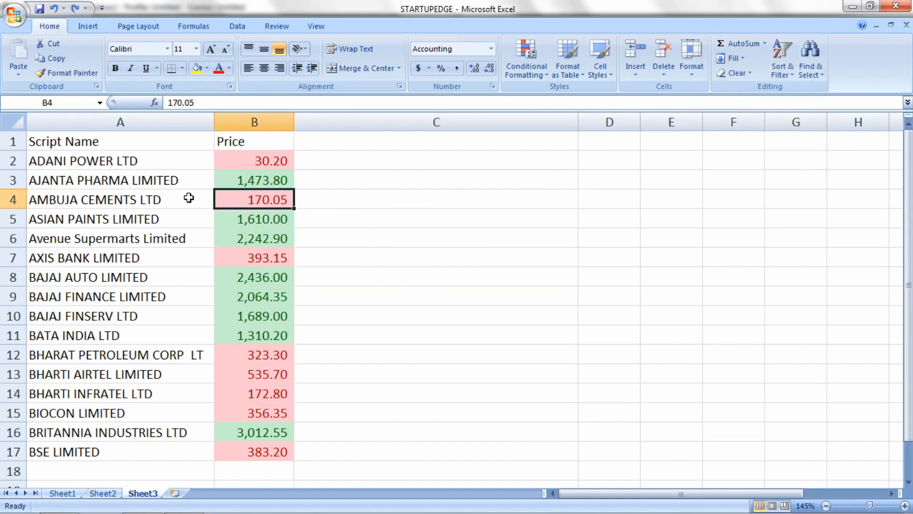
left_click(335, 199)
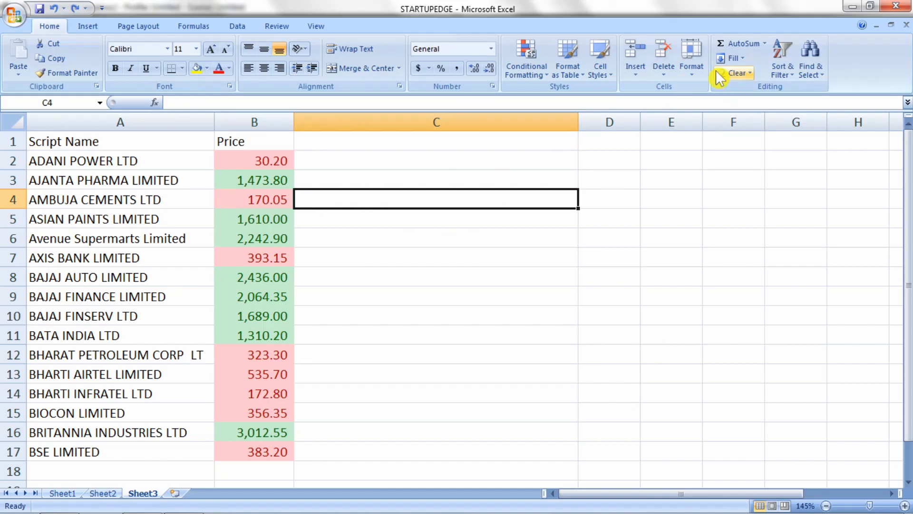
left_click(738, 59)
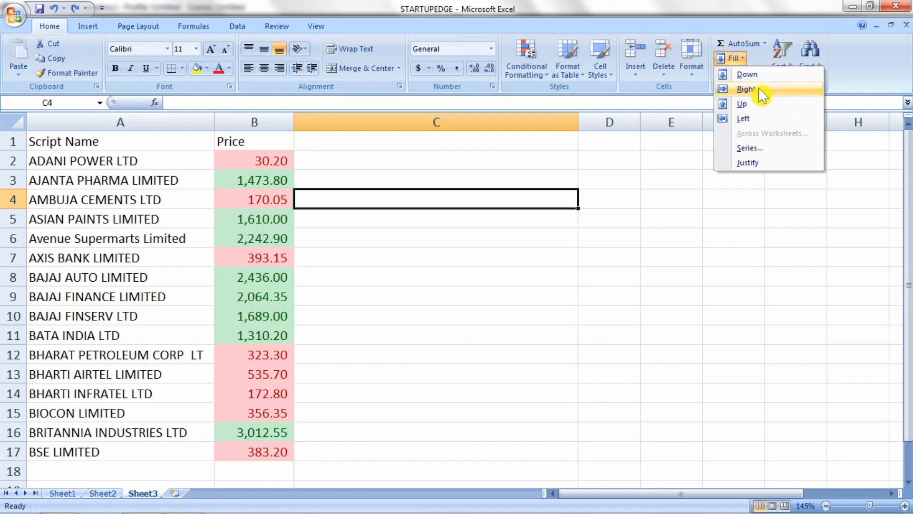
left_click(757, 89)
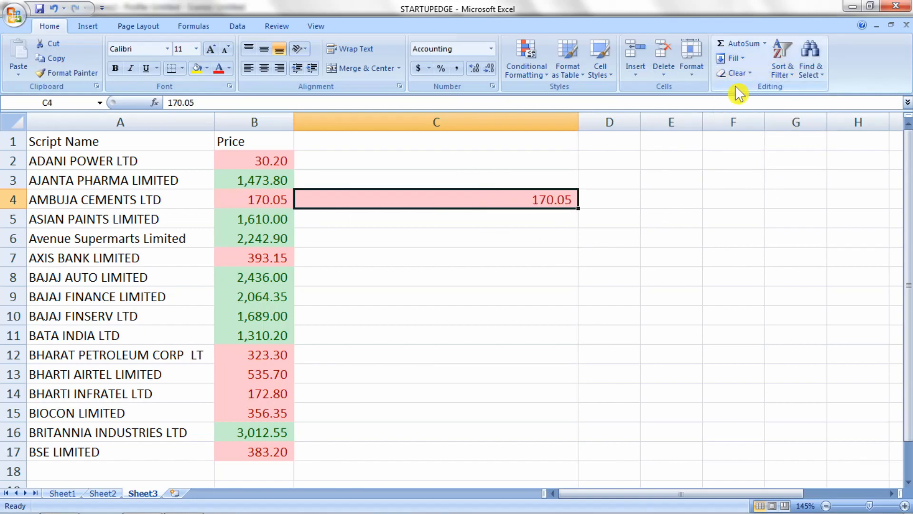
- Clear only the formats of the filled cell C4 and undo the clearing
left_click(742, 74)
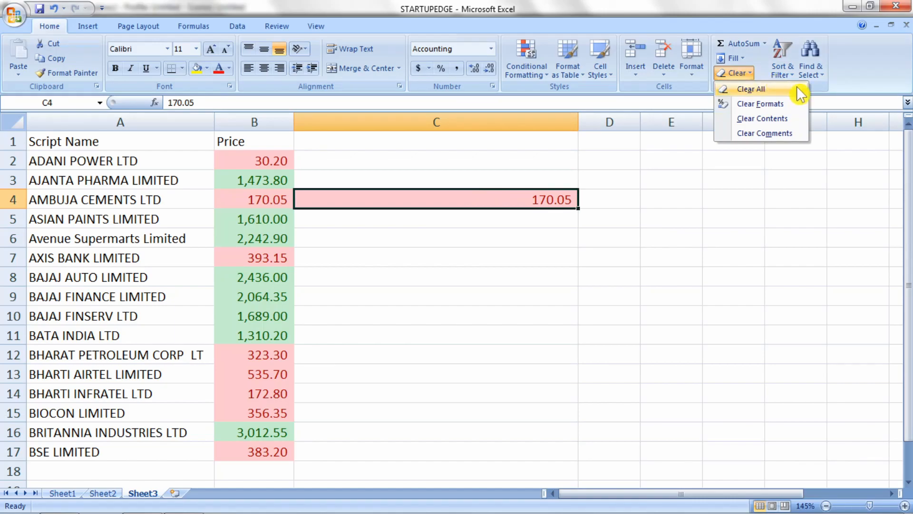
left_click(578, 228)
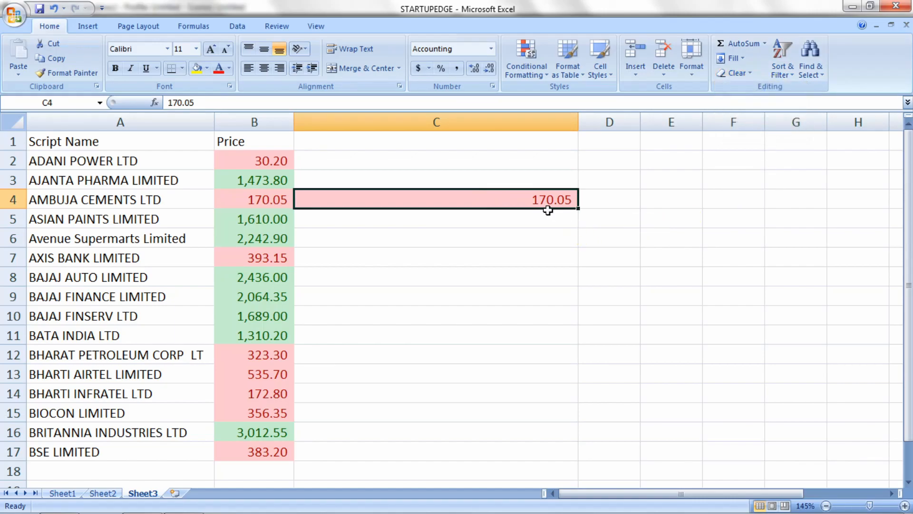
left_click(537, 233)
left_click(514, 203)
left_click(735, 73)
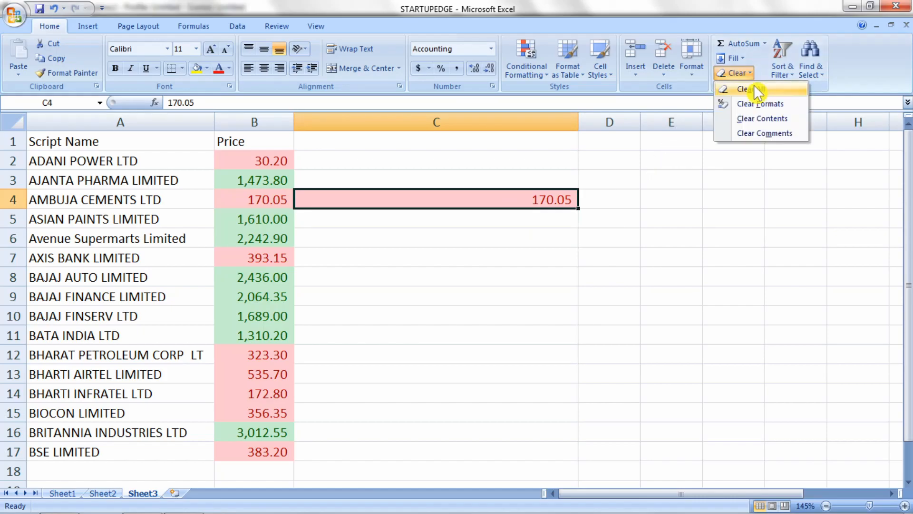
left_click(799, 103)
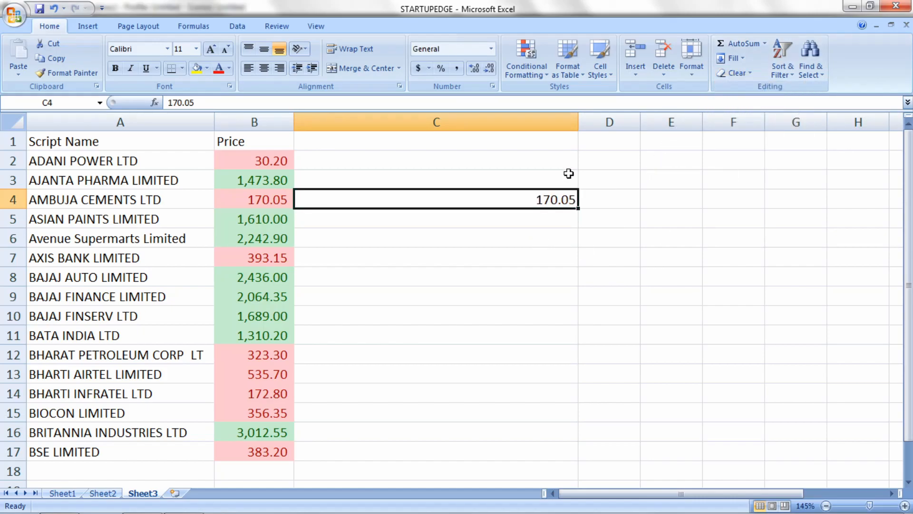
key("ctrl+z")
- Clear only the contents of cell C4 and undo the clearing
left_click(736, 74)
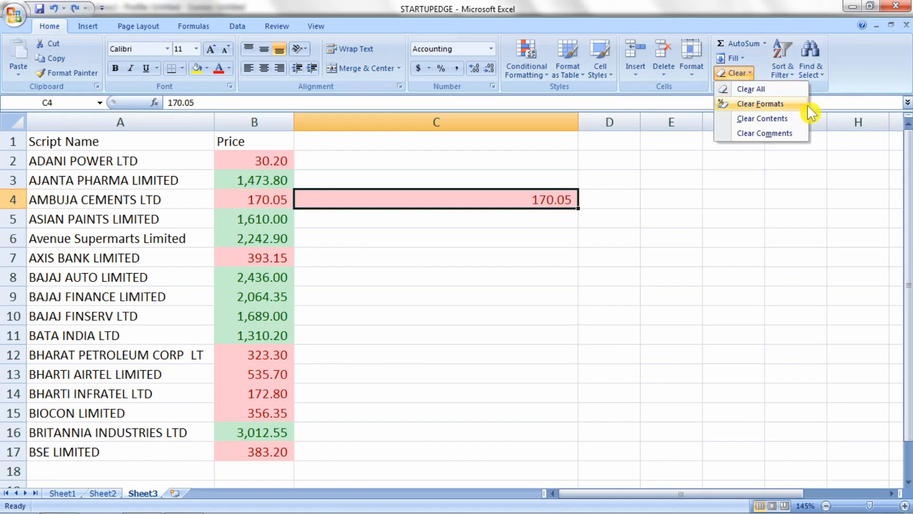
left_click(804, 123)
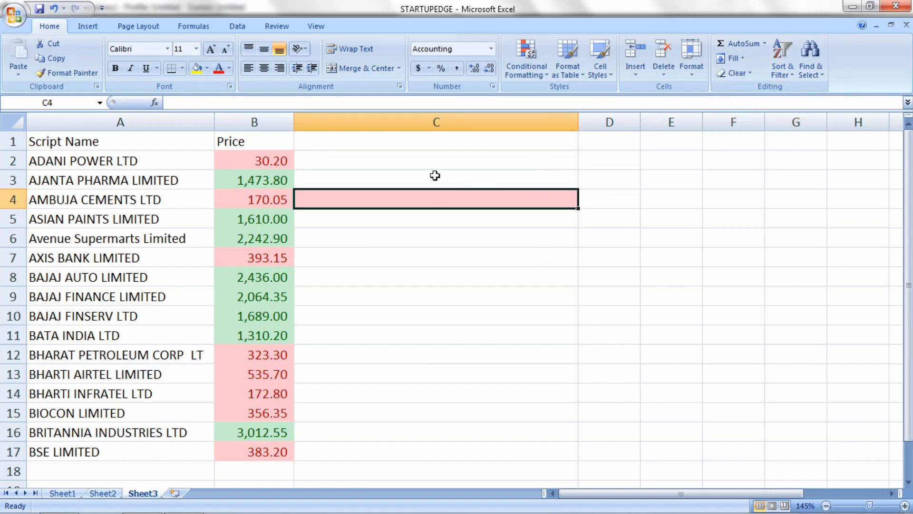
key("ctrl+z")
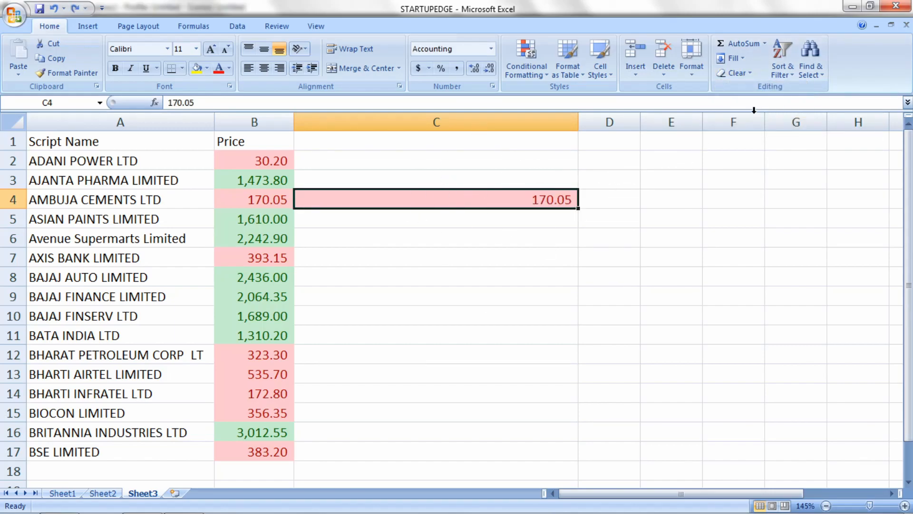
- Apply Clear Comments to cell C4
left_click(742, 74)
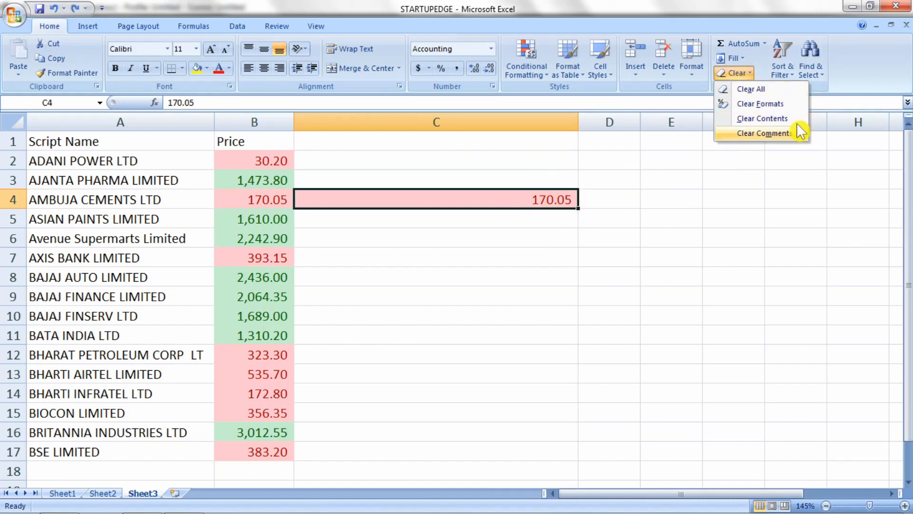
left_click(760, 135)
left_click(643, 238)
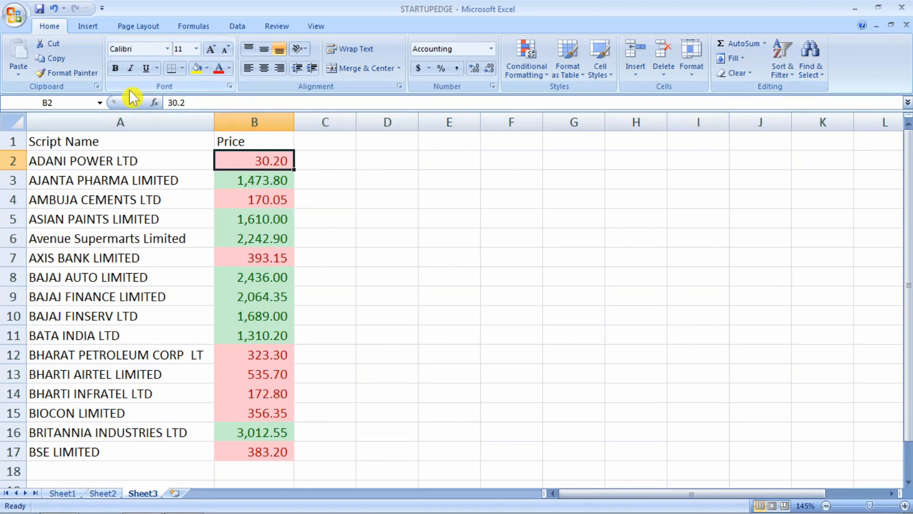
- Show the Insert commands and fit the width of the Price column to its contents
left_click(91, 26)
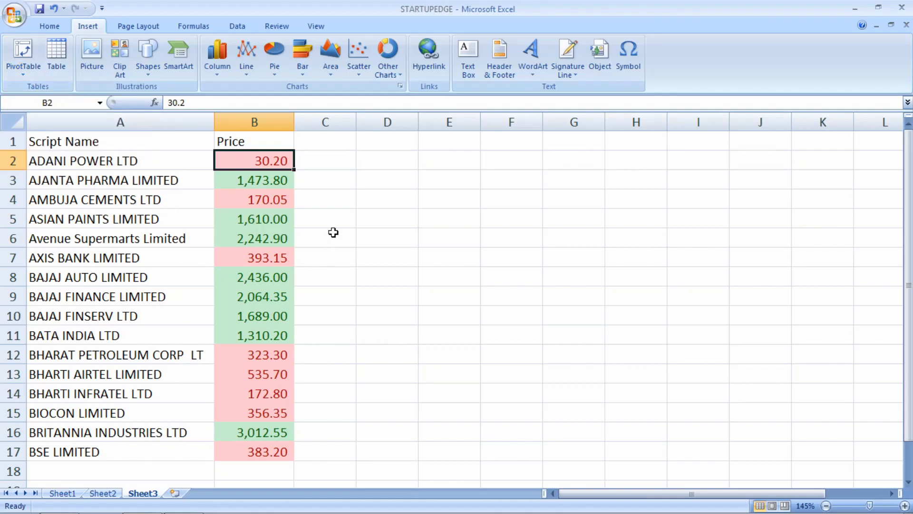
left_click(334, 167)
double_click(295, 120)
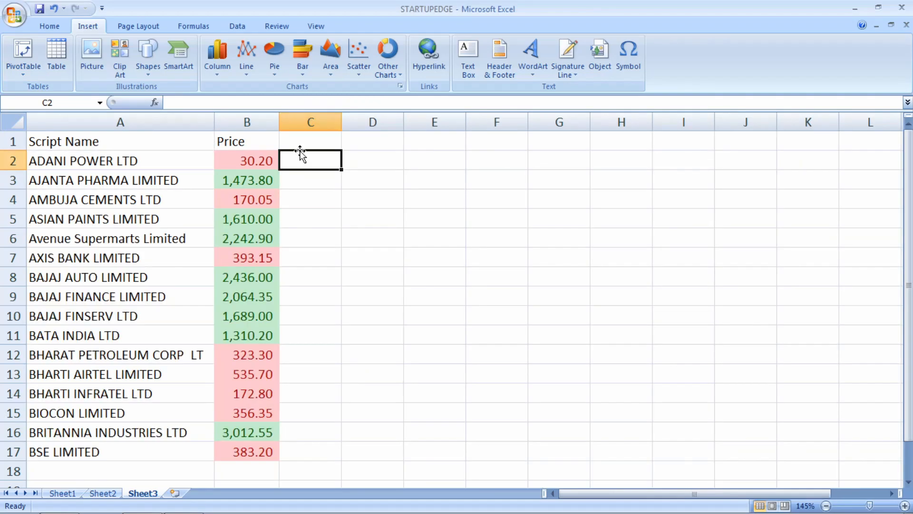
left_click(302, 178)
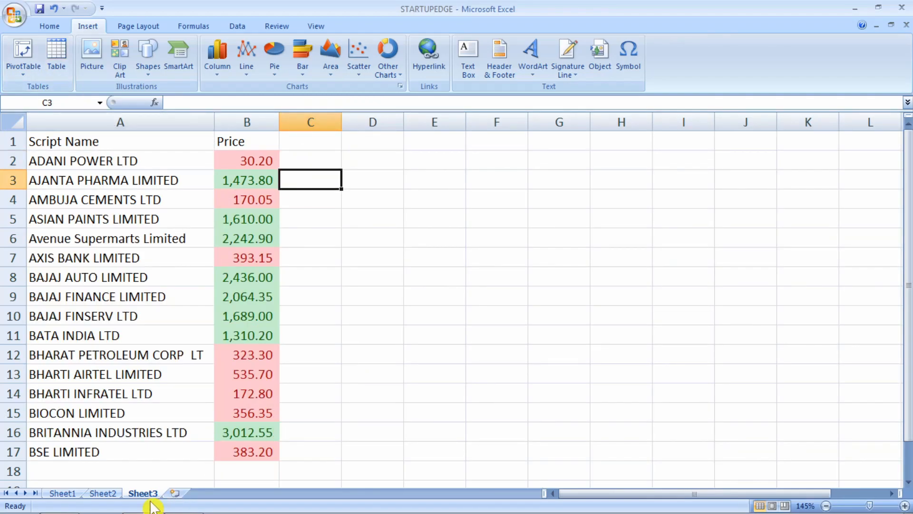
- Delete the small picture near cell C1 on Sheet2
left_click(102, 493)
left_click(352, 251)
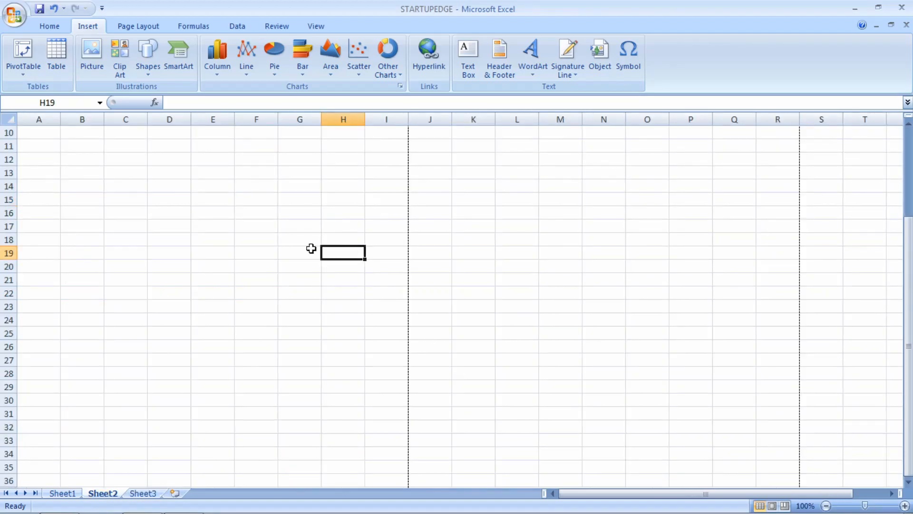
scroll(106, 200, "up", 3)
left_click(108, 131)
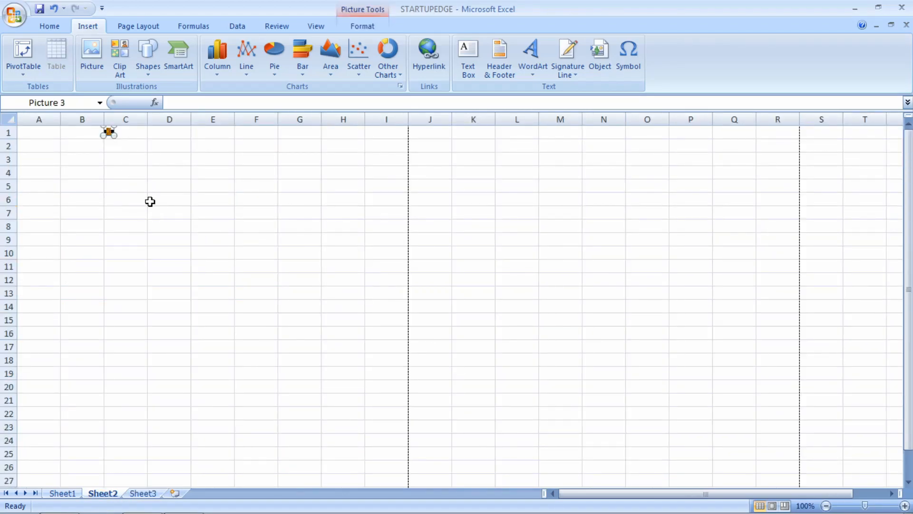
key("Delete")
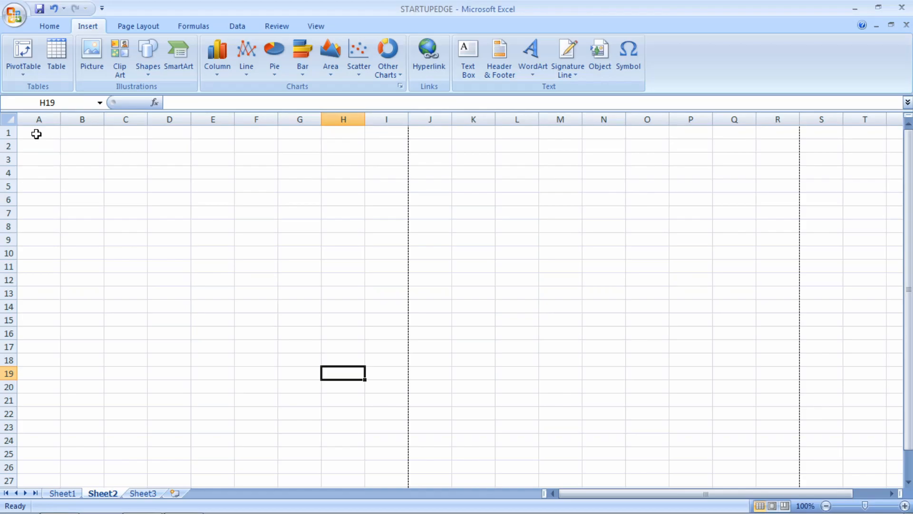
- Insert a table over the empty range A1:E8 on Sheet2 and apply the purple table style
left_click_drag(33, 136, 218, 226)
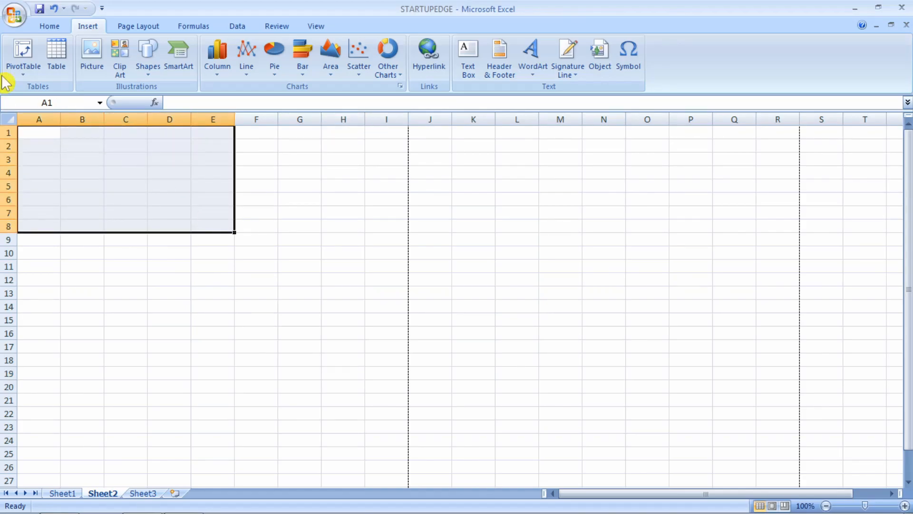
left_click(56, 54)
left_click(418, 357)
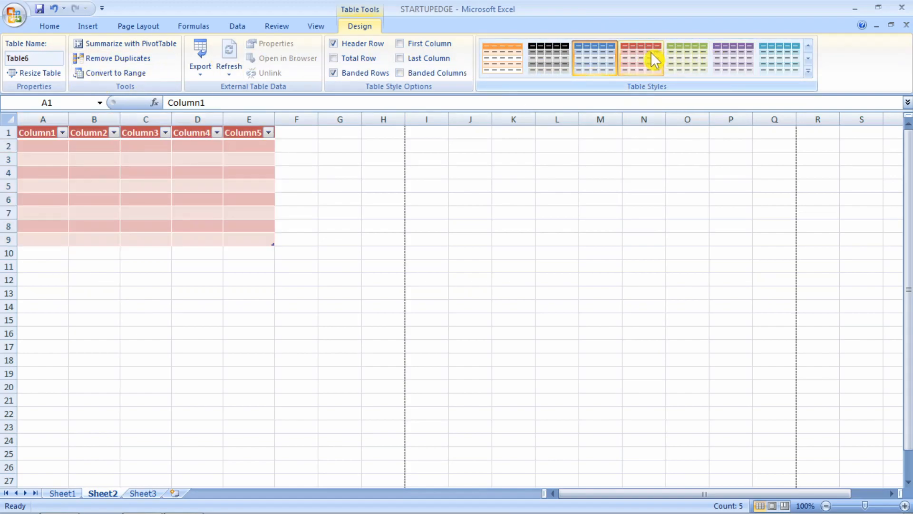
left_click(724, 60)
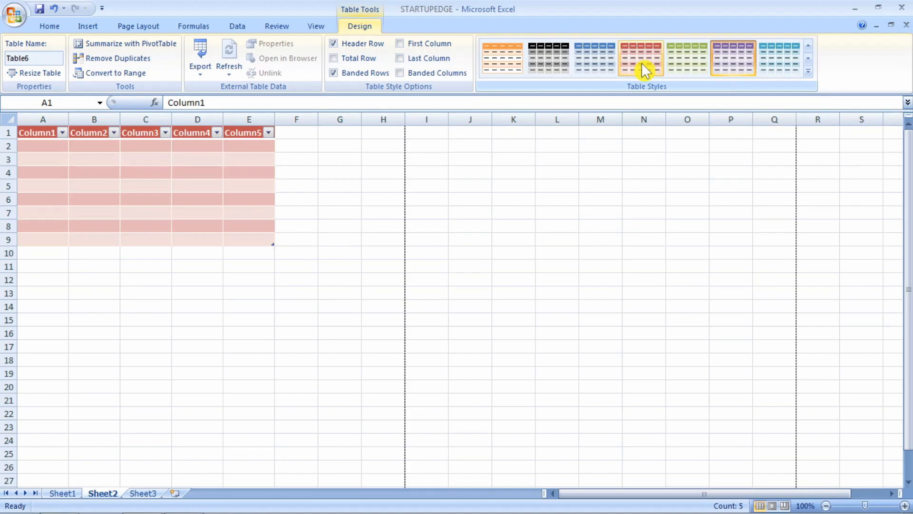
- Apply the black table style to the table on Sheet2, deselect it at cell G9 and show the Insert commands
left_click(537, 54)
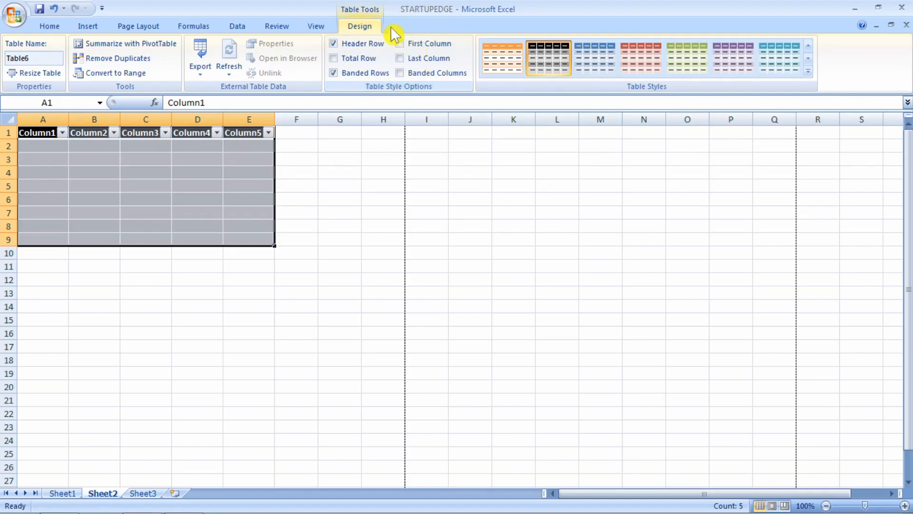
left_click(128, 29)
left_click(90, 27)
left_click(340, 240)
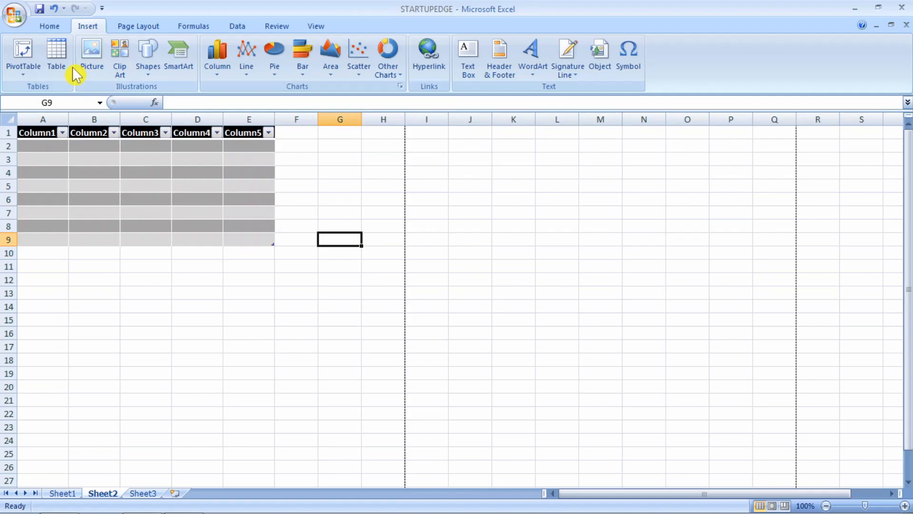
- Insert the Chrysanthemum picture from the Sample Pictures folder onto Sheet2
left_click(93, 58)
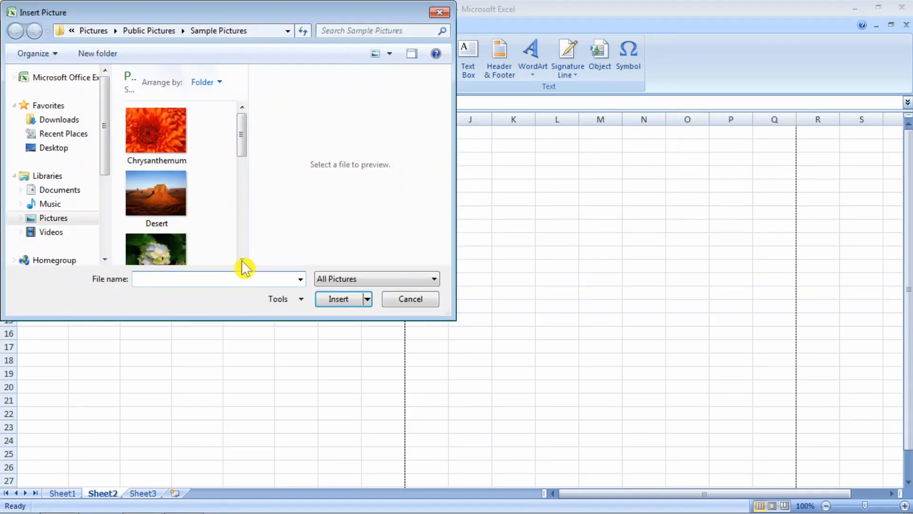
left_click(410, 299)
left_click(100, 57)
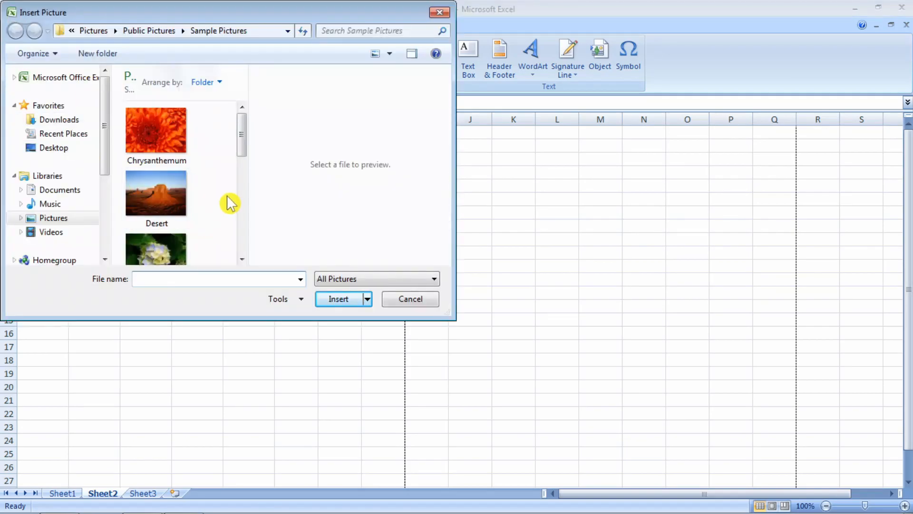
left_click(179, 147)
left_click(352, 303)
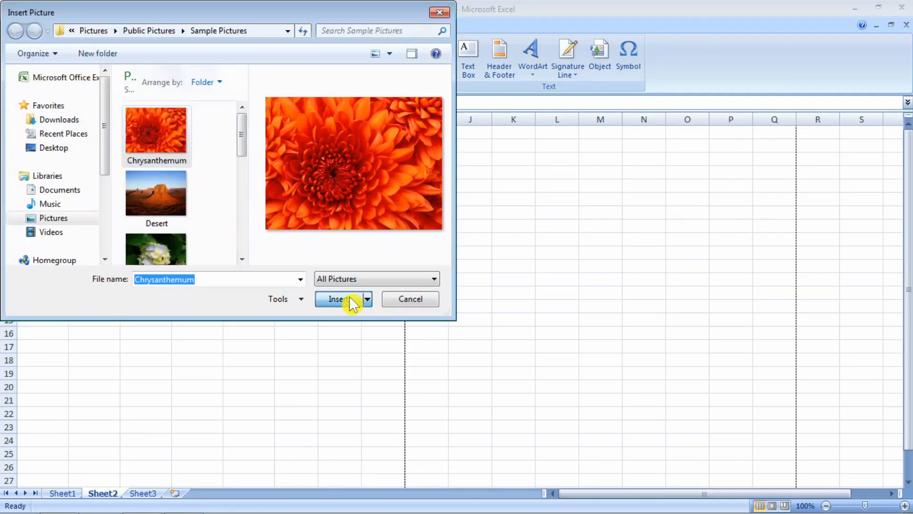
- Shrink the Chrysanthemum picture to about 2.21" by 2.95" and place it in the empty cells beside the table
left_click_drag(493, 262, 416, 182)
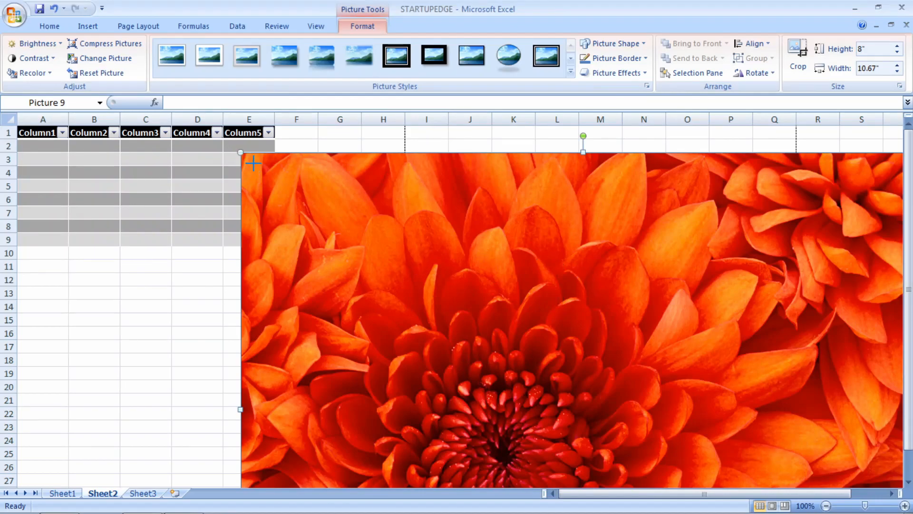
left_click_drag(581, 350, 371, 207)
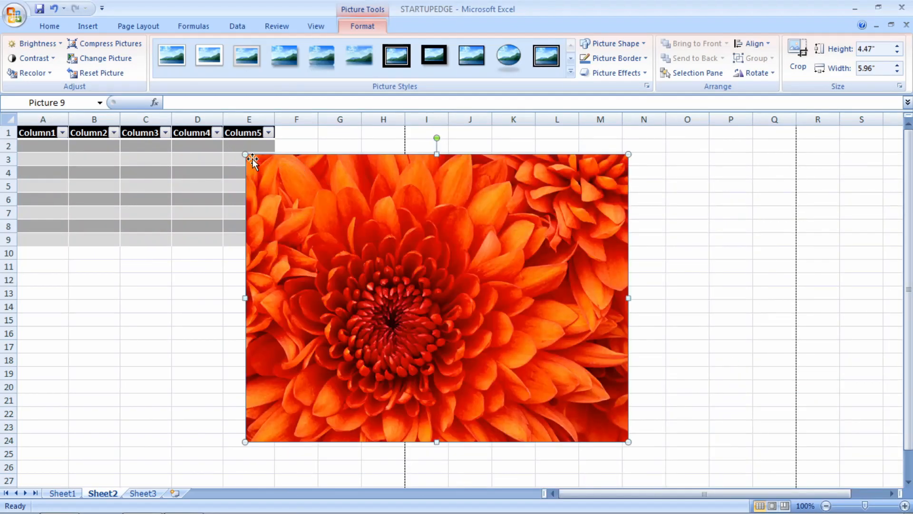
left_click_drag(532, 333, 358, 239)
left_click_drag(557, 357, 515, 290)
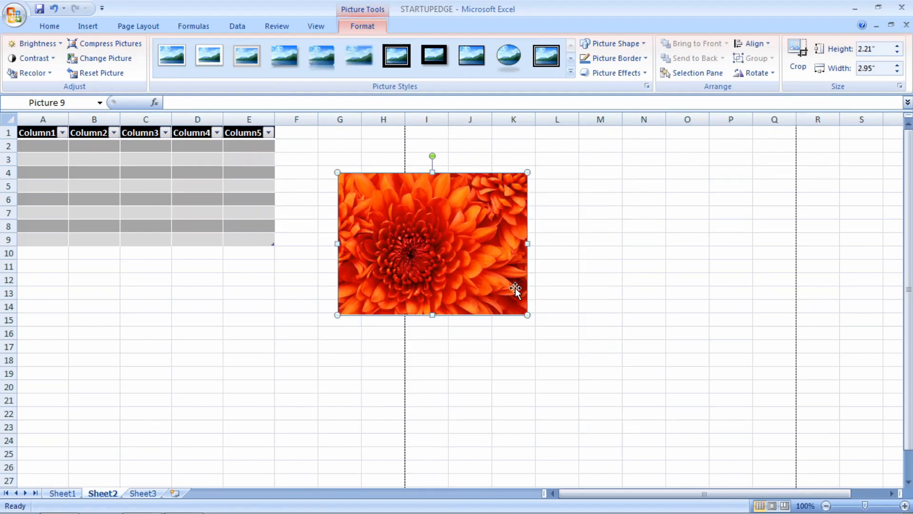
left_click_drag(431, 242, 475, 255)
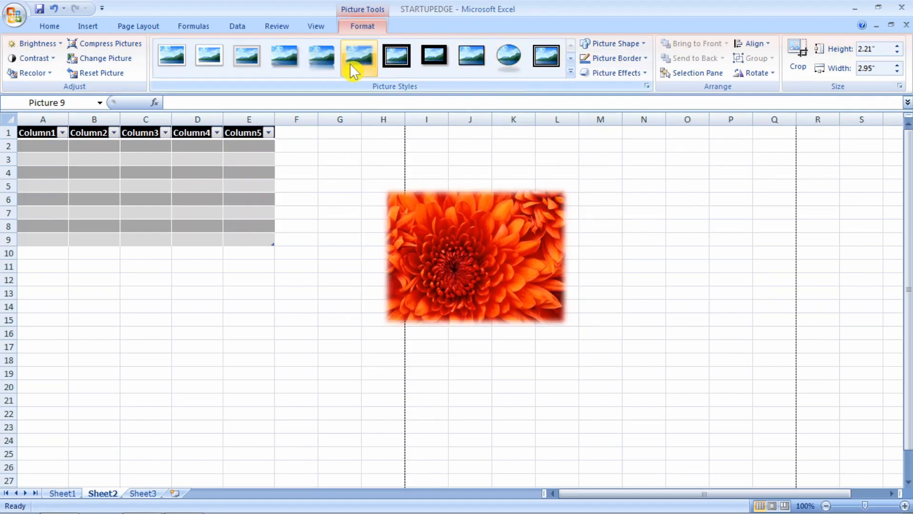
- Apply the rounded picture style with a reflection to the flower picture, and delete the picture
left_click(279, 59)
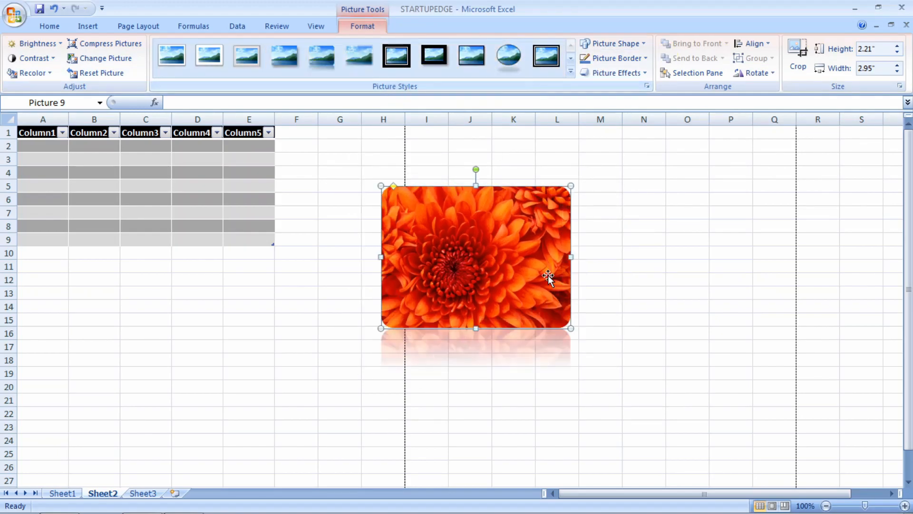
left_click_drag(547, 399, 599, 388)
double_click(478, 270)
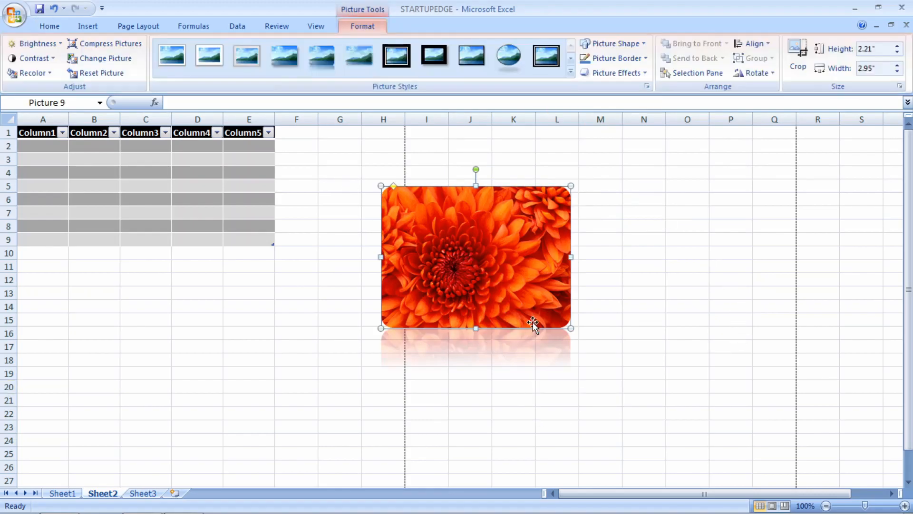
key("Delete")
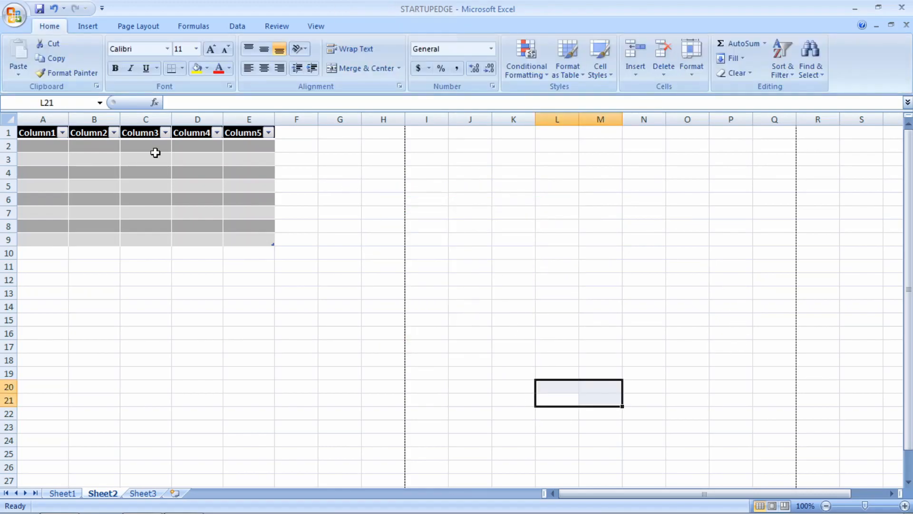
- Insert the clip art of businessmen running on gears and move it beside the table, around columns I to L
left_click(84, 27)
left_click(118, 63)
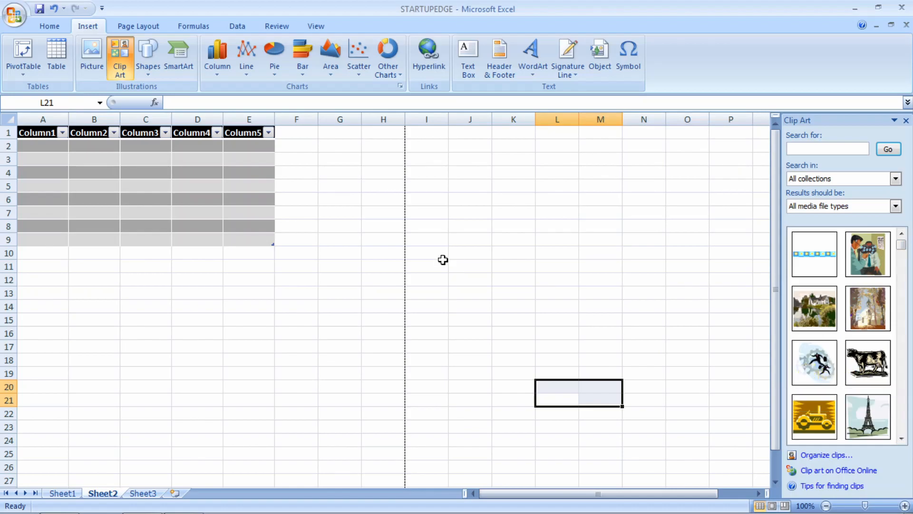
left_click(819, 363)
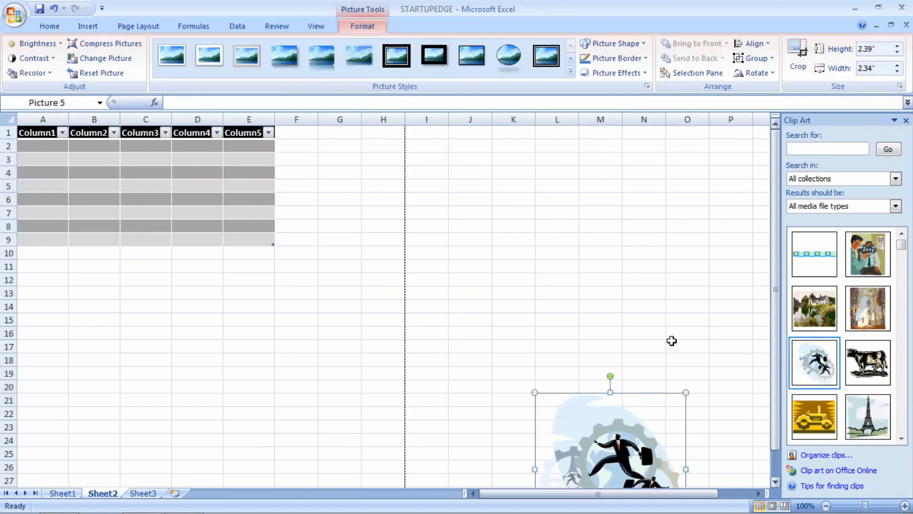
left_click_drag(559, 301, 510, 230)
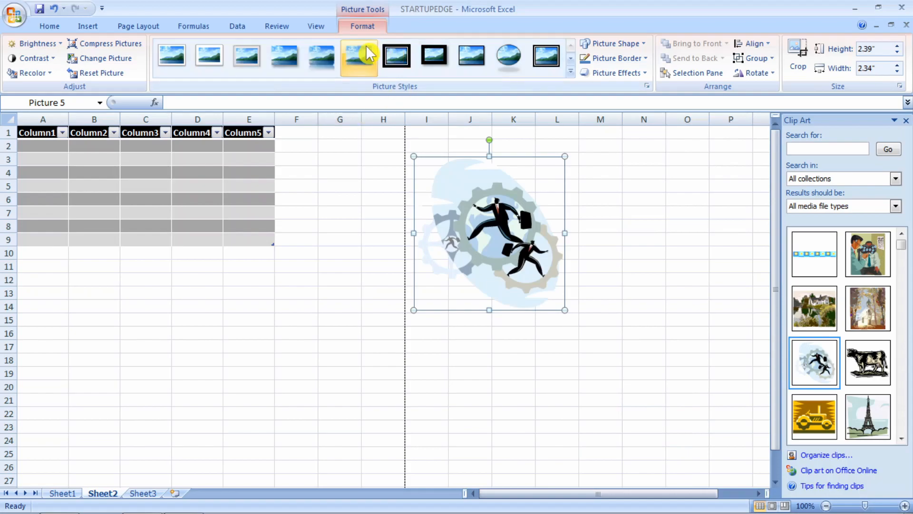
- Apply the drop-shadow picture style to the gears clip art, and delete the clip art
left_click(285, 67)
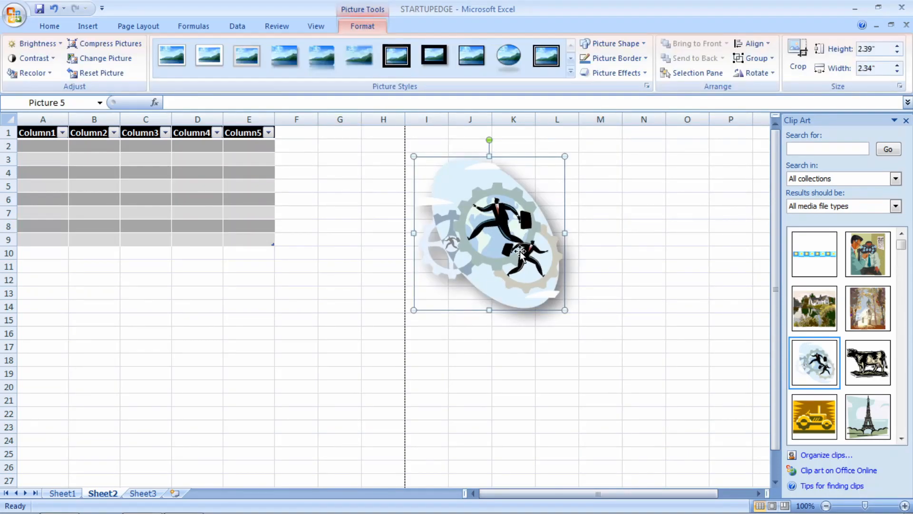
key("Delete")
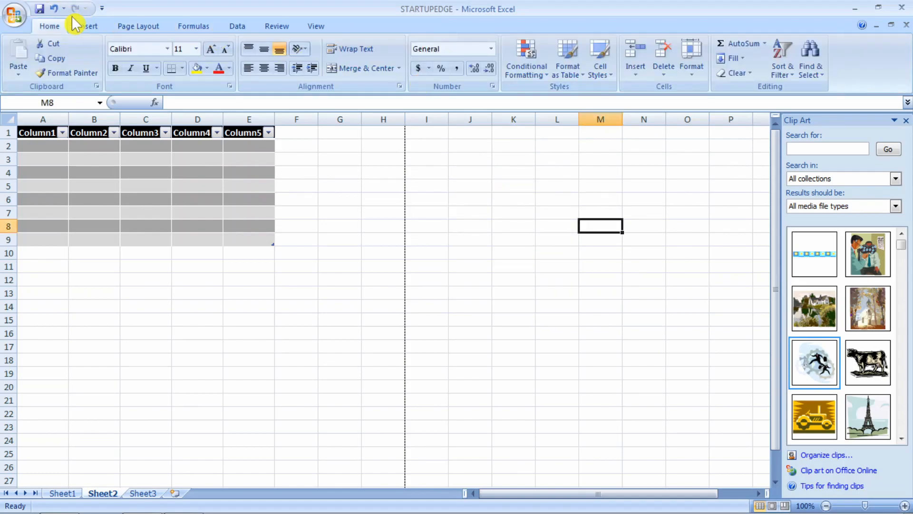
- Show the available shapes, and insert a Horizontal Hierarchy SmartArt graphic on Sheet2
left_click(89, 27)
left_click(148, 58)
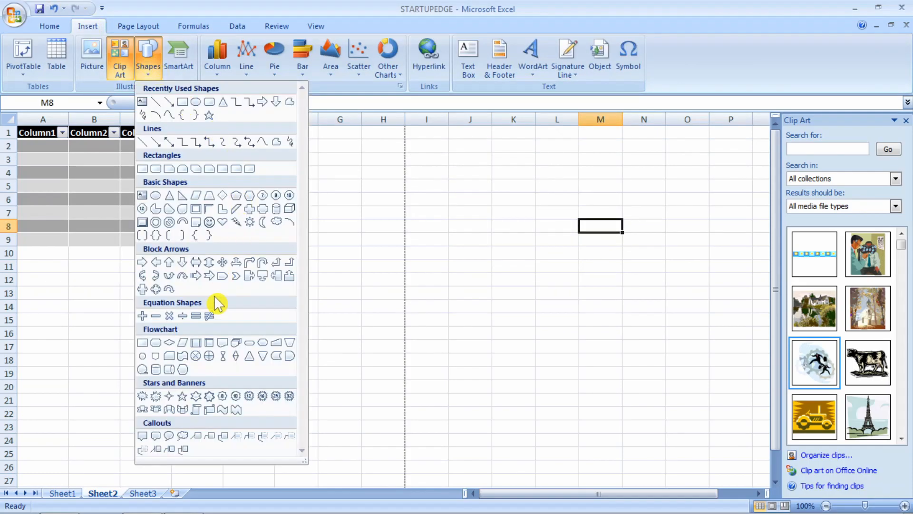
left_click(183, 62)
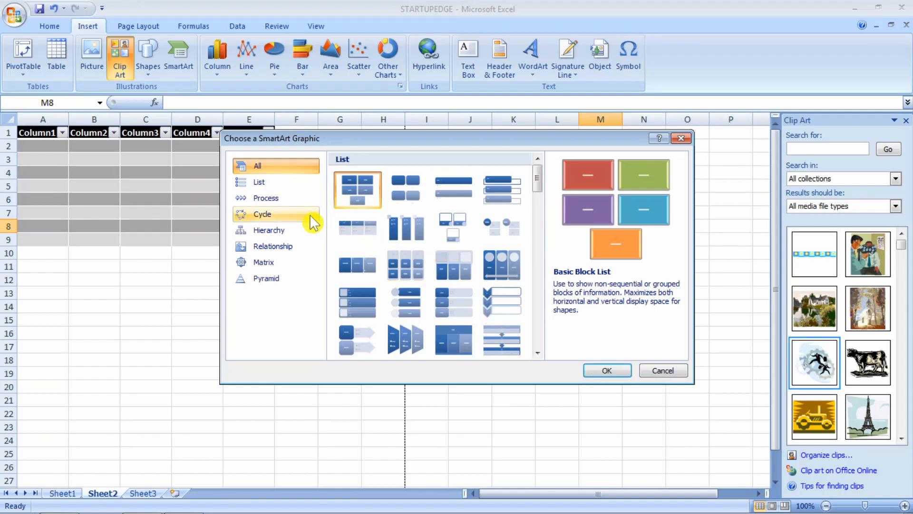
left_click(280, 232)
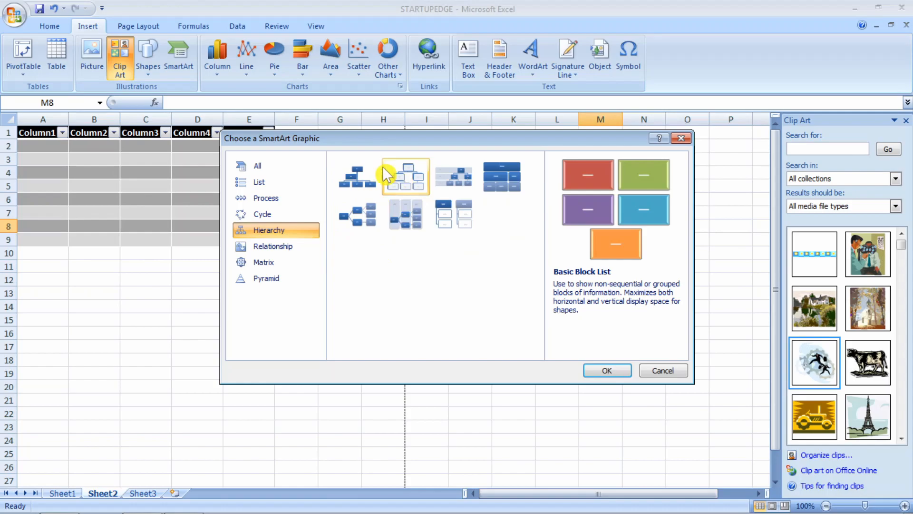
left_click(364, 220)
left_click(609, 370)
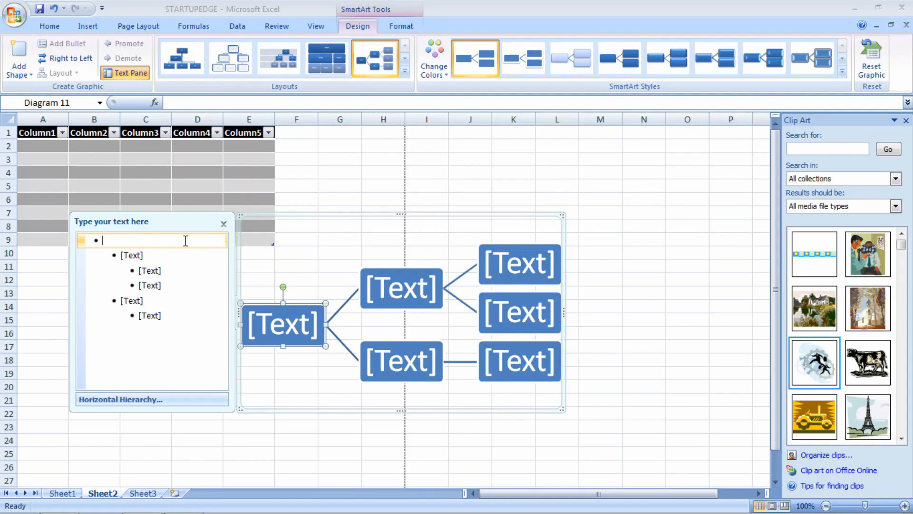
- Enter SFG in the hierarchy's root box and GDFG in the upper second-level box
left_click(283, 326)
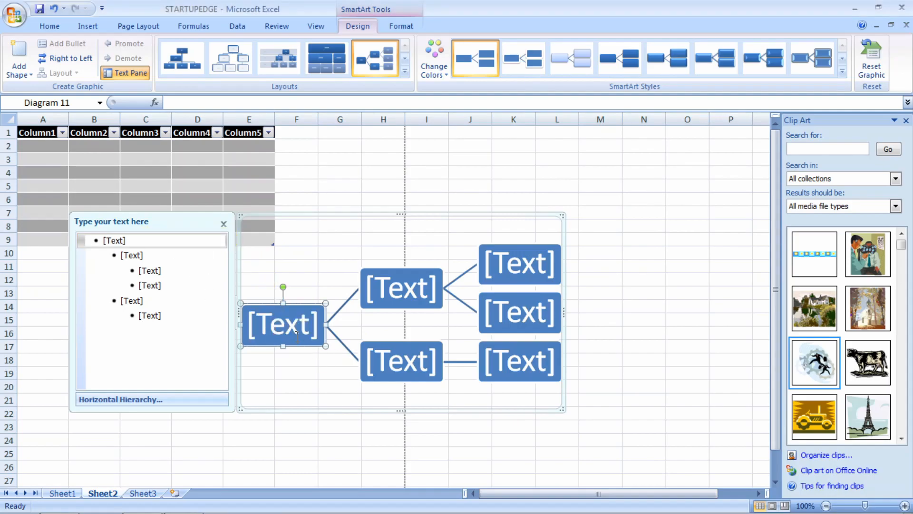
type("SFG")
left_click(388, 297)
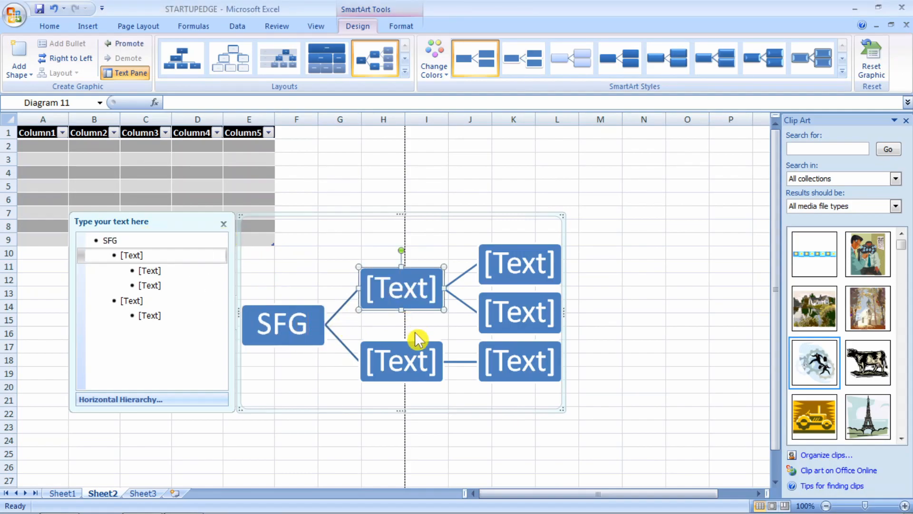
type("GDFG")
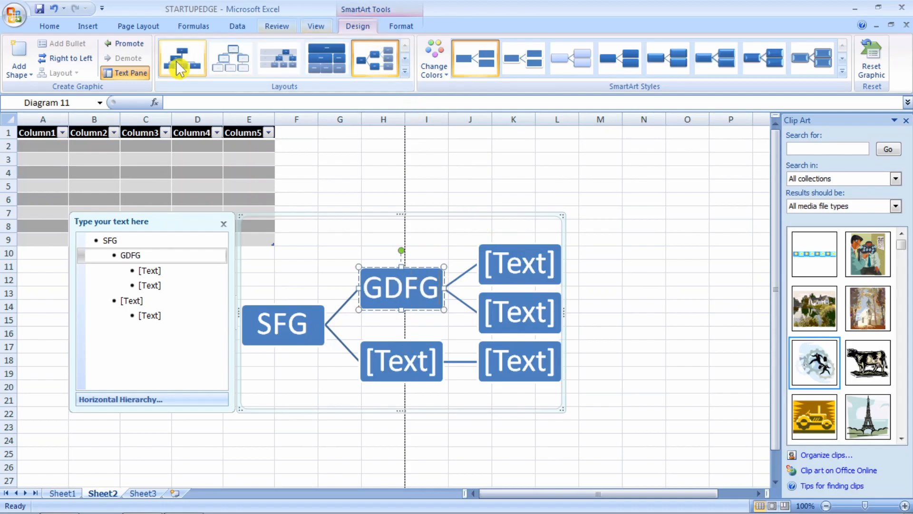
- Try a light and a bevelled SmartArt style on the hierarchy, and apply the red-outlined shape style to the GDFG box
left_click(590, 61)
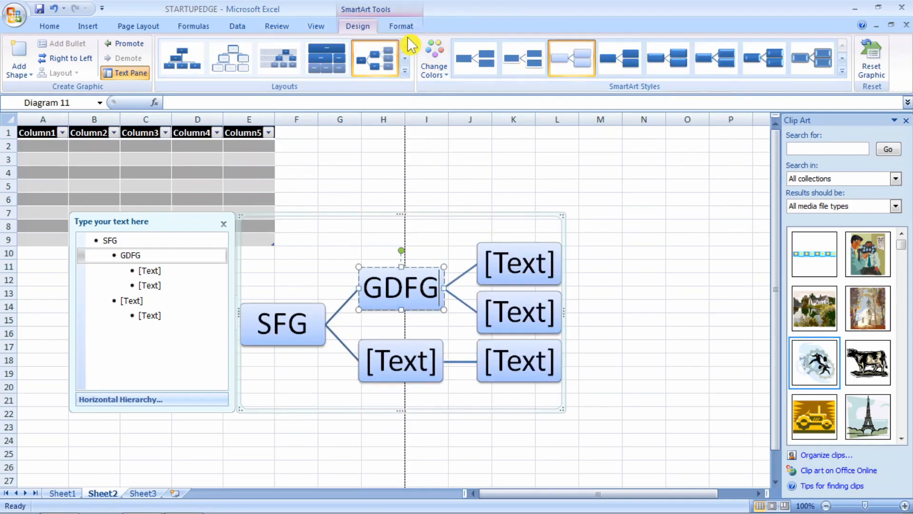
left_click(666, 59)
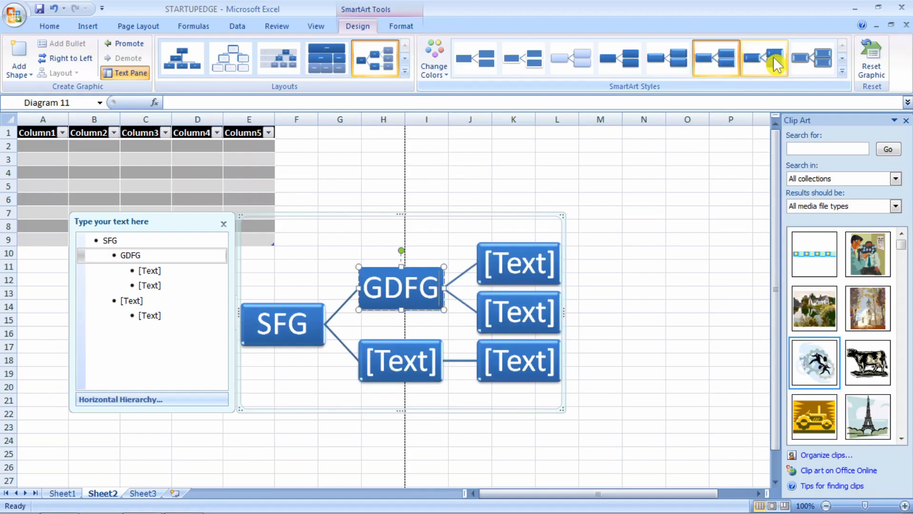
scroll(803, 61, "down", 1)
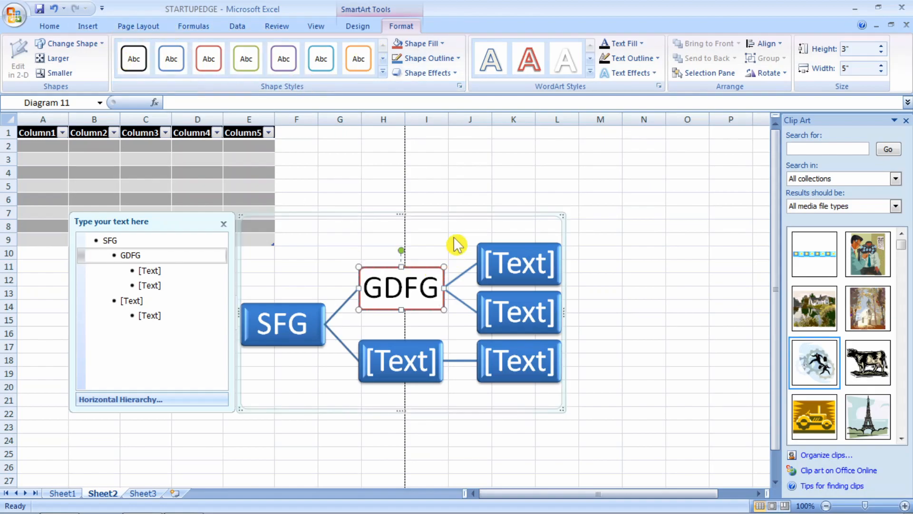
- Delete the whole hierarchy diagram from Sheet2
left_click(465, 225)
key("Delete")
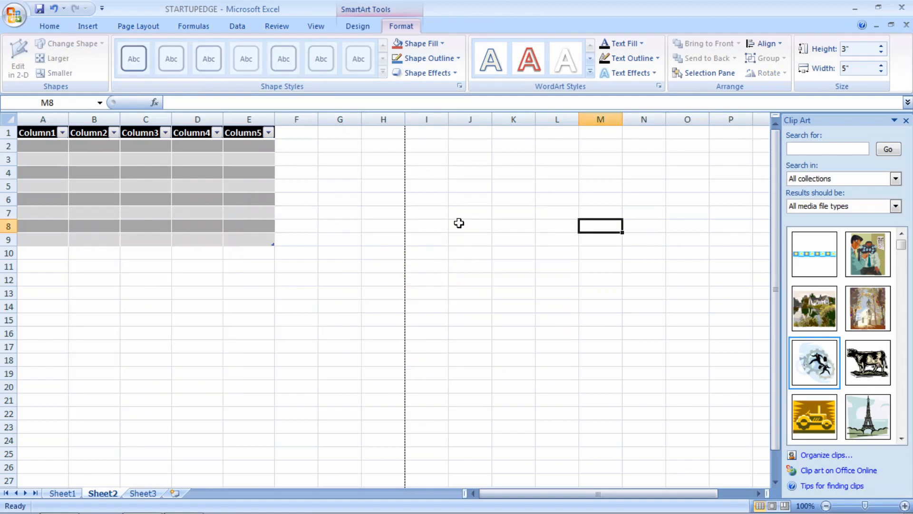
- Insert a Trapezoid List SmartArt graphic on Sheet2
left_click(90, 26)
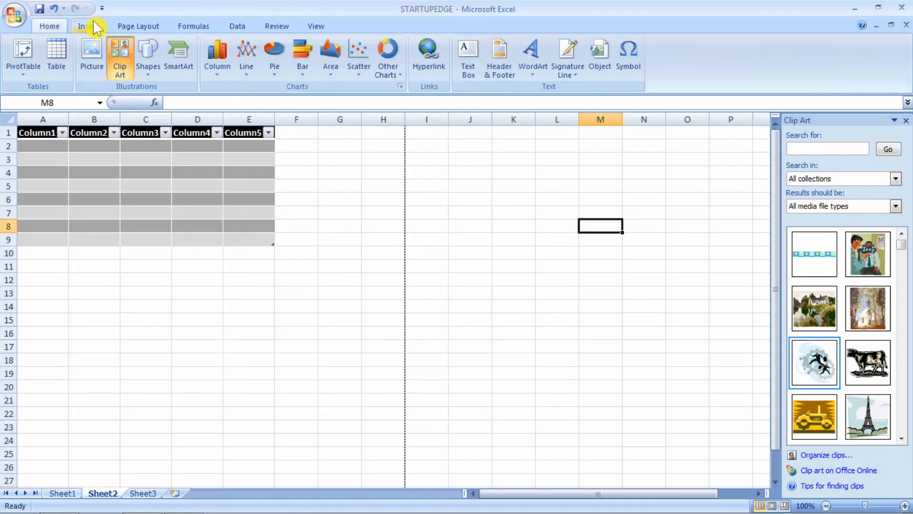
left_click(180, 52)
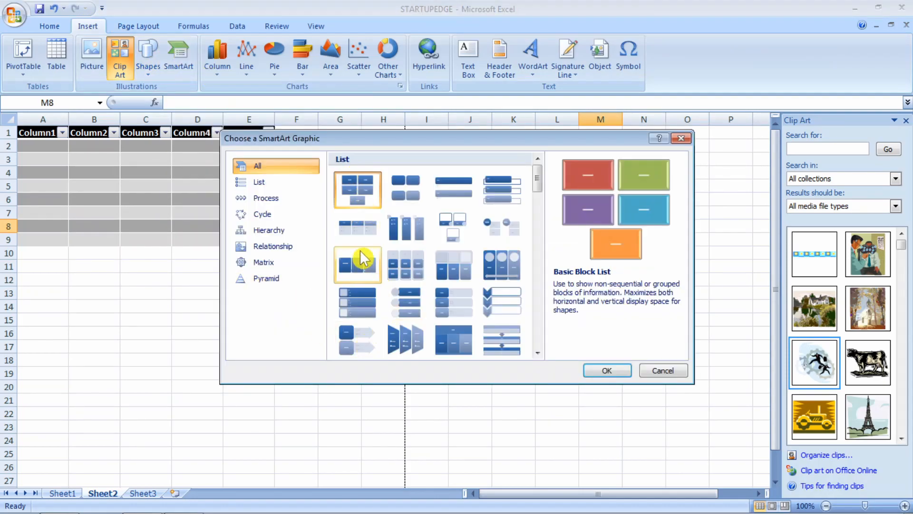
left_click(357, 238)
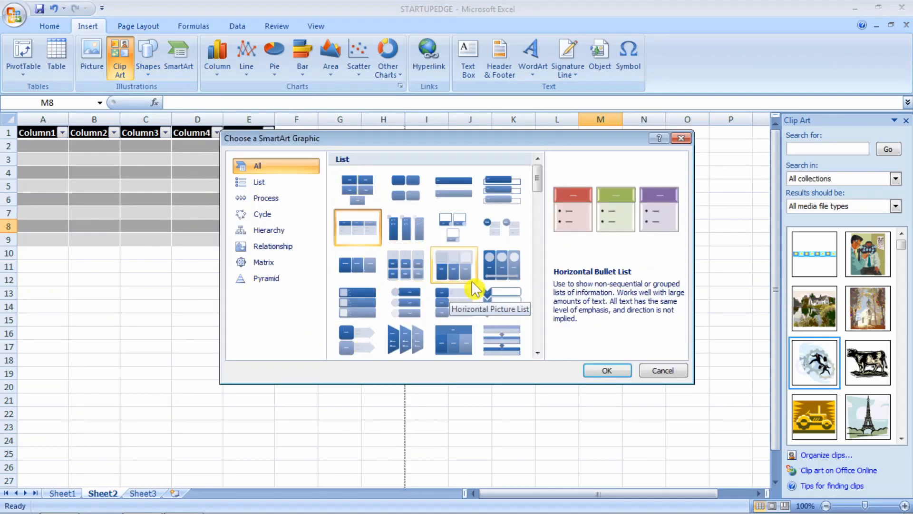
left_click(405, 341)
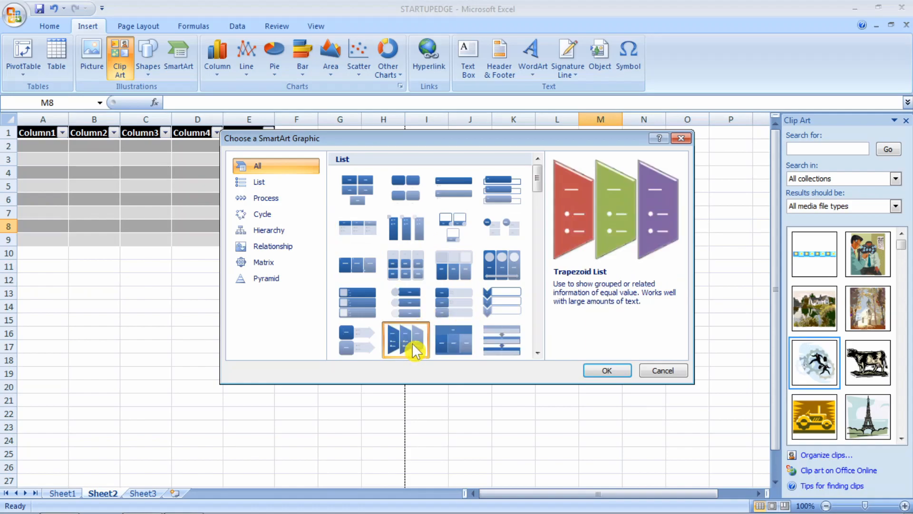
left_click(607, 371)
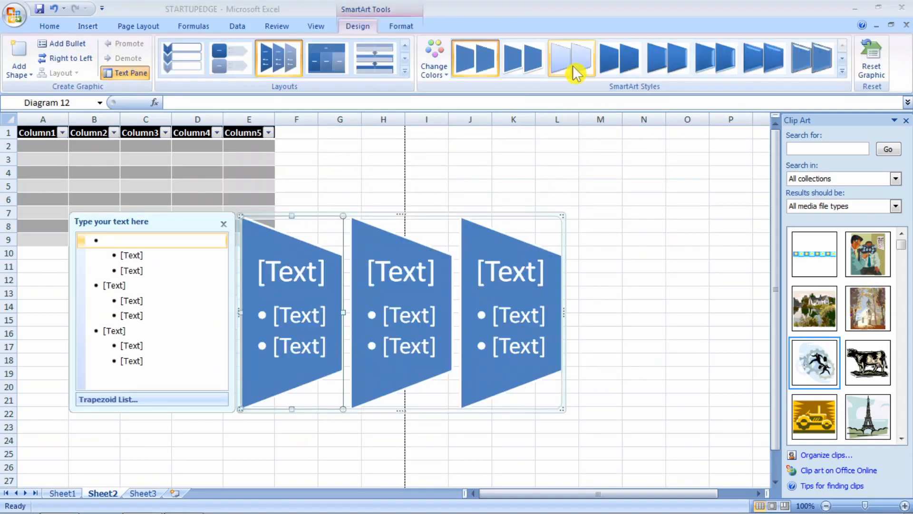
- Apply a bevelled 3-D SmartArt style to the trapezoid list and select the whole graphic
left_click(715, 61)
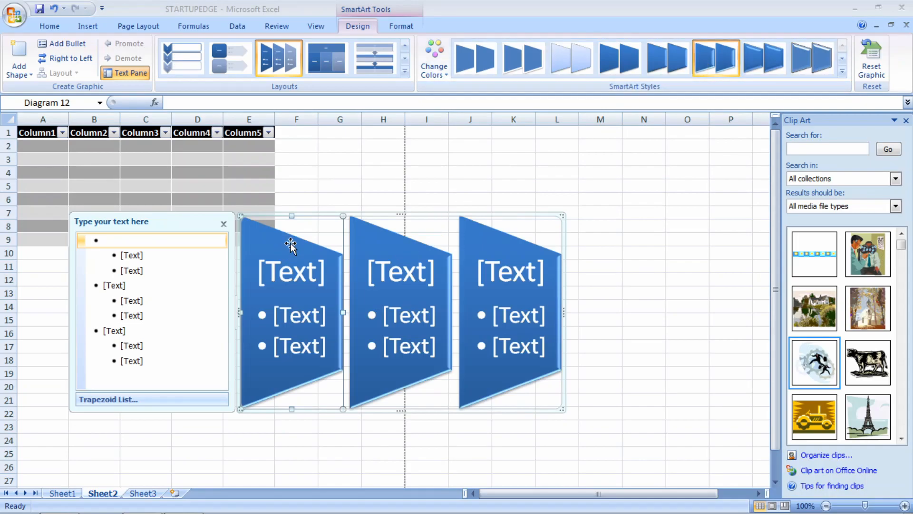
left_click(307, 189)
left_click(325, 228)
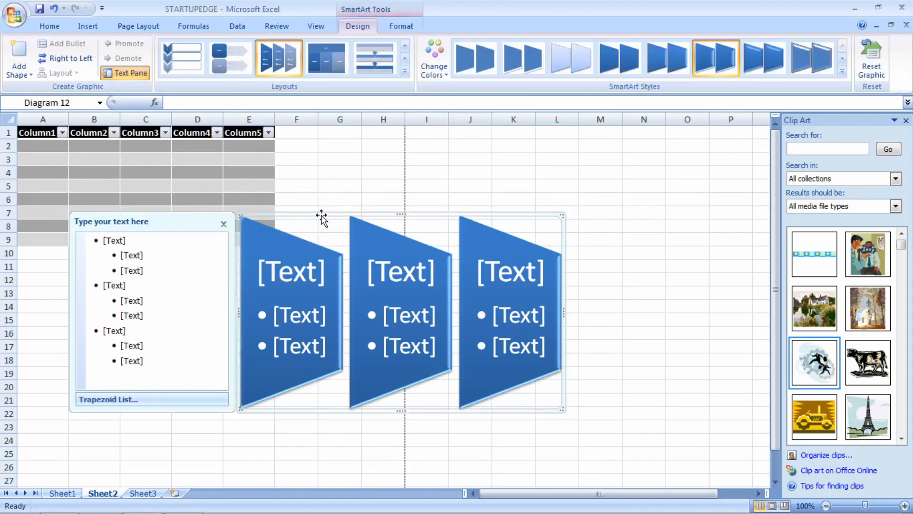
- Delete the trapezoid list SmartArt from Sheet2 and close the Clip Art pane
key("Delete")
left_click(94, 27)
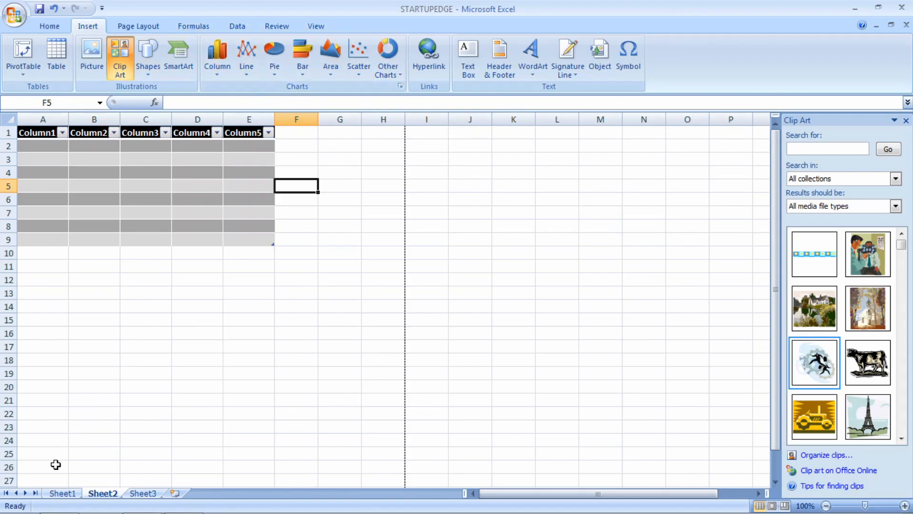
left_click(907, 121)
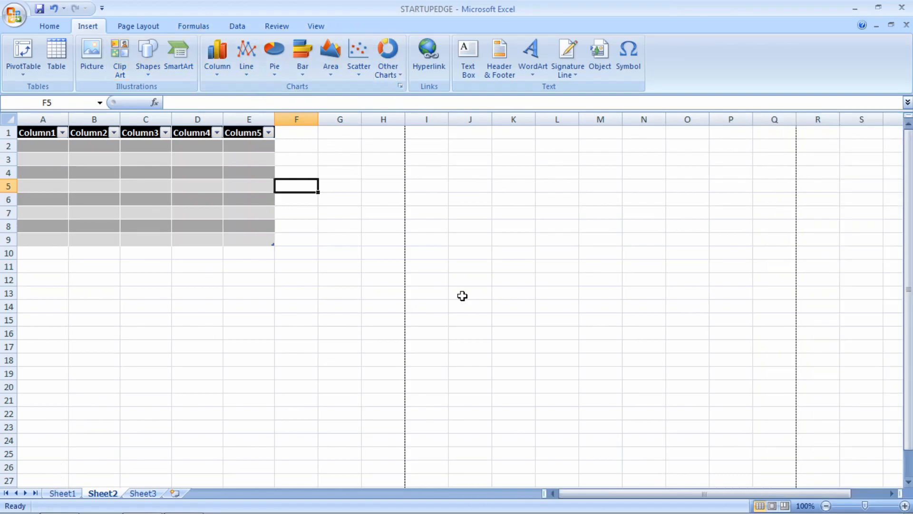
- Turn the student marks data in A2:B8 on Sheet1 into a table with headers
left_click(62, 494)
left_click(190, 212)
left_click_drag(50, 148, 162, 219)
left_click_drag(57, 151, 157, 228)
left_click(56, 55)
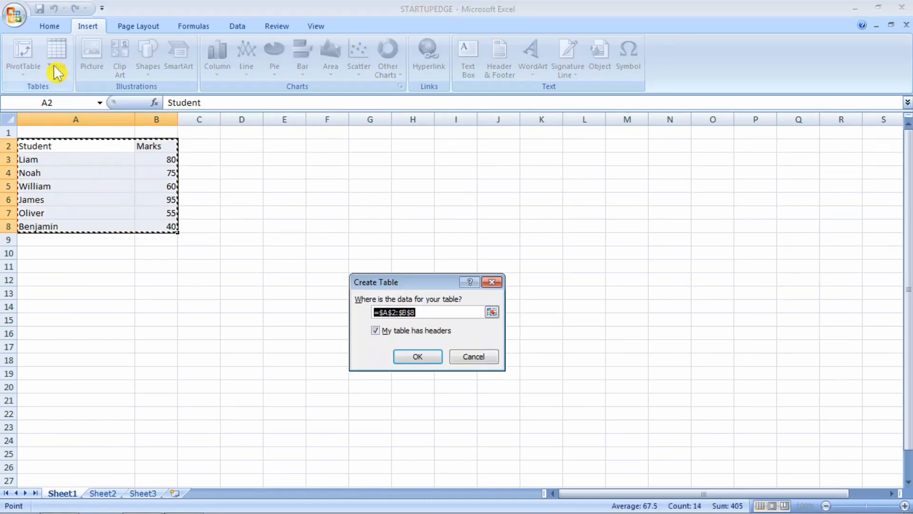
left_click(410, 356)
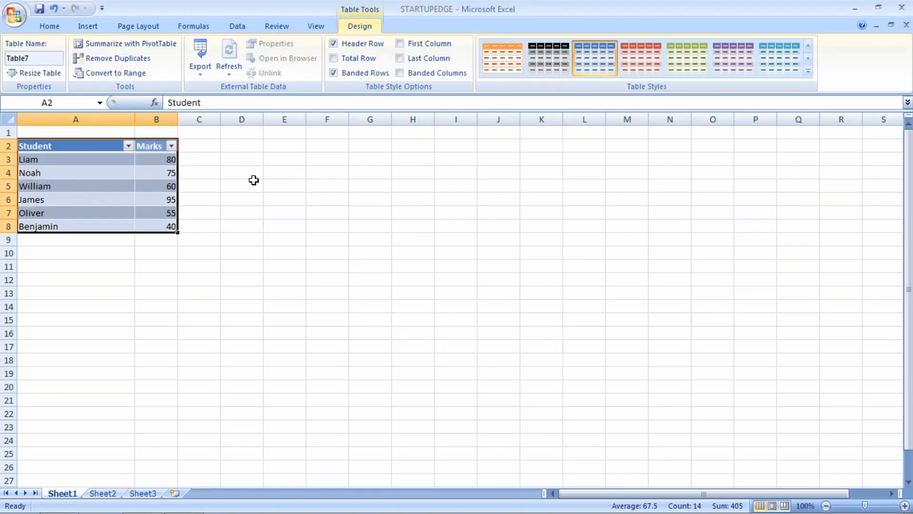
- Apply the red banded table style to the student marks table and deselect it
left_click(643, 59)
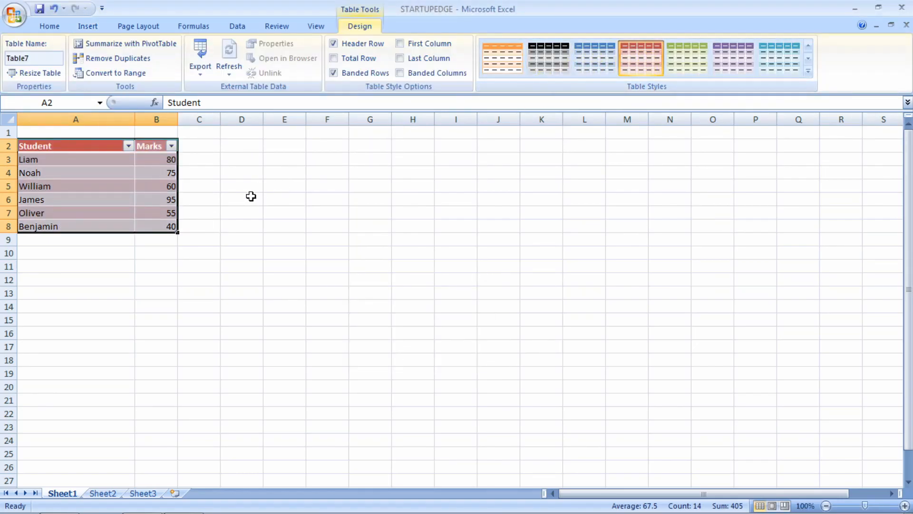
scroll(251, 197, "up", 2, "ctrl")
left_click(331, 201)
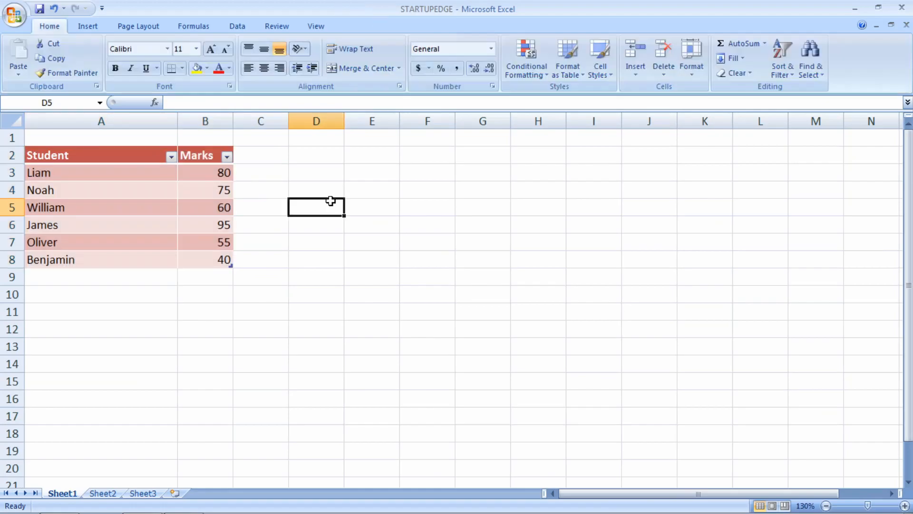
- Insert a 2-D clustered column chart of the student marks on Sheet1
left_click(88, 28)
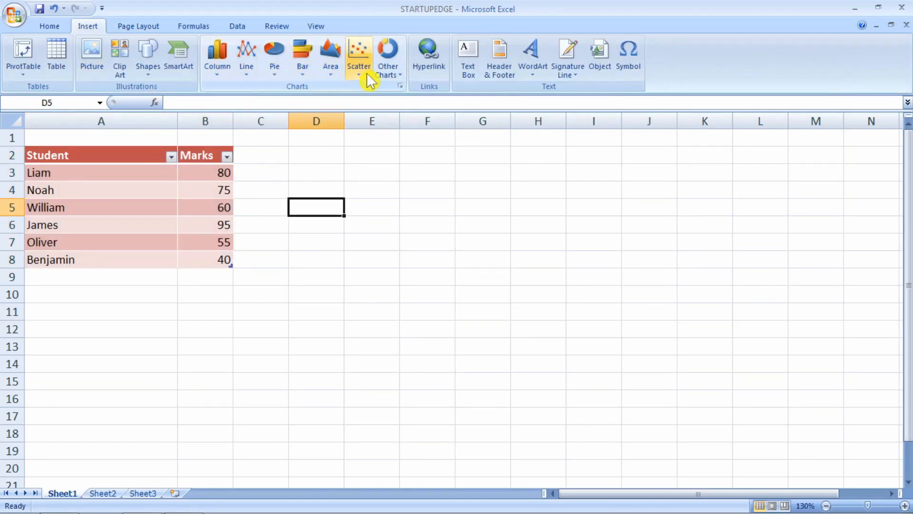
left_click(402, 76)
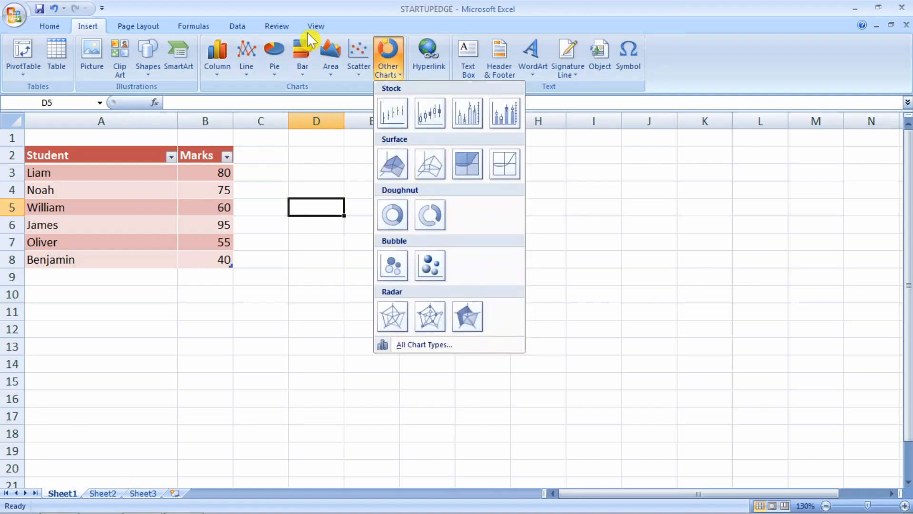
left_click(221, 55)
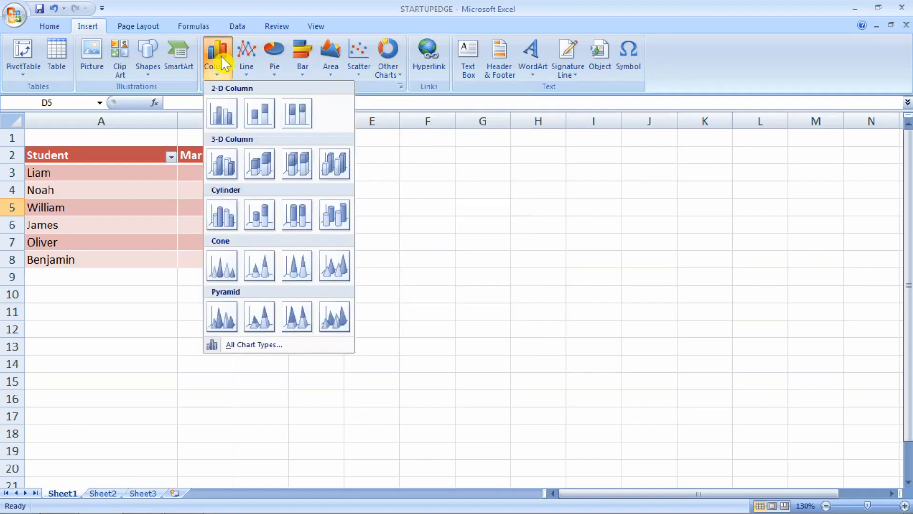
left_click(224, 113)
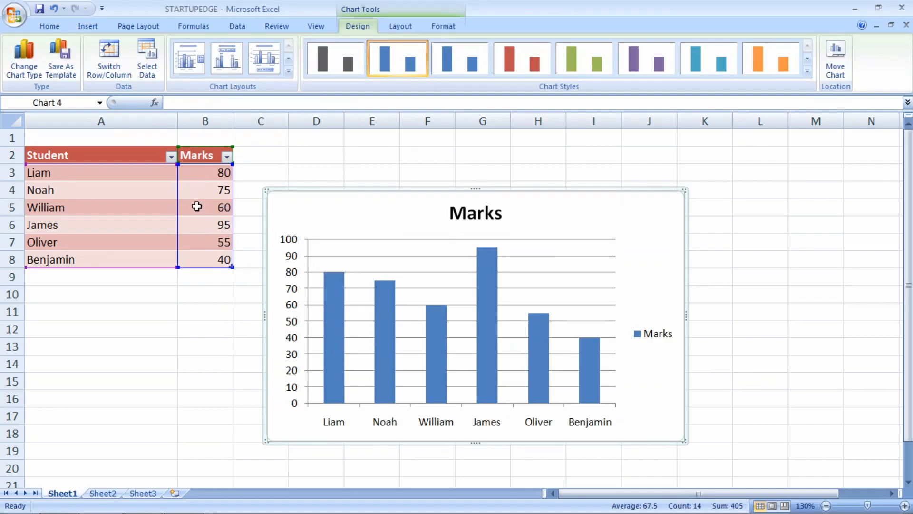
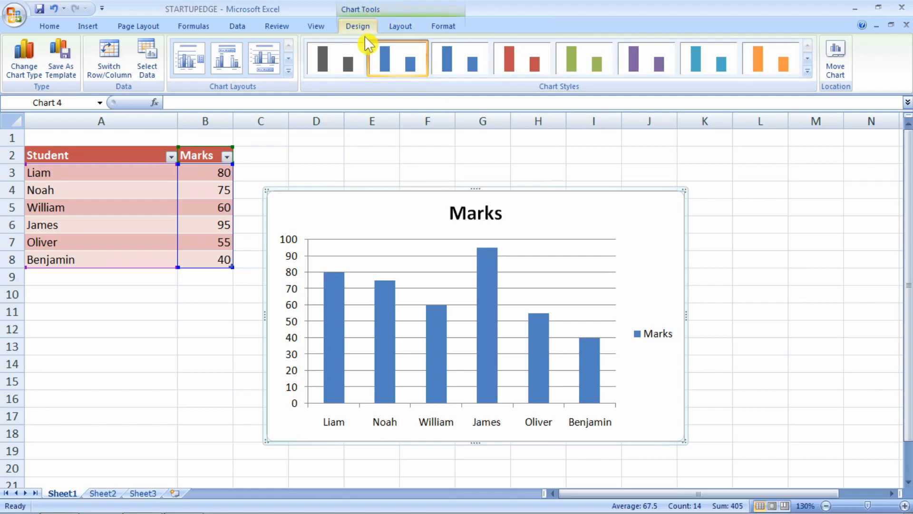
- Apply the red chart style to the column chart and the black-outlined shape style to its chart area
left_click(397, 27)
left_click(437, 26)
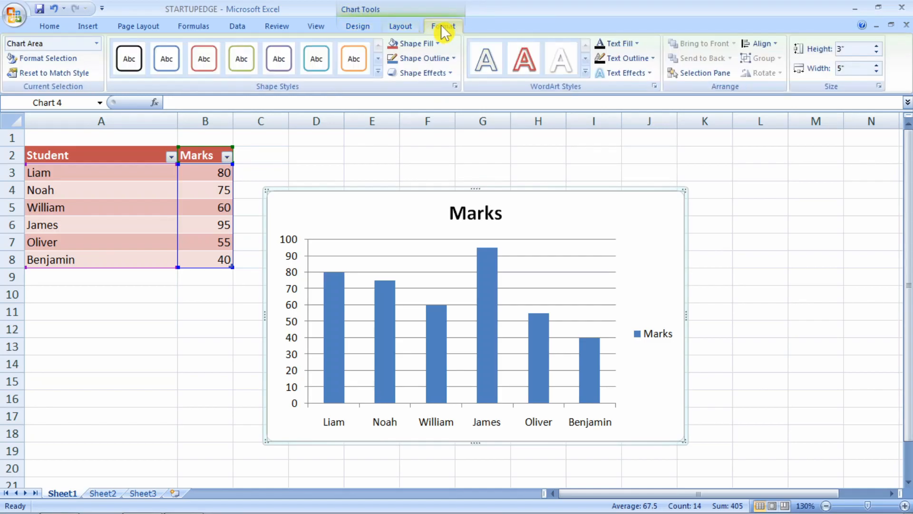
left_click(373, 27)
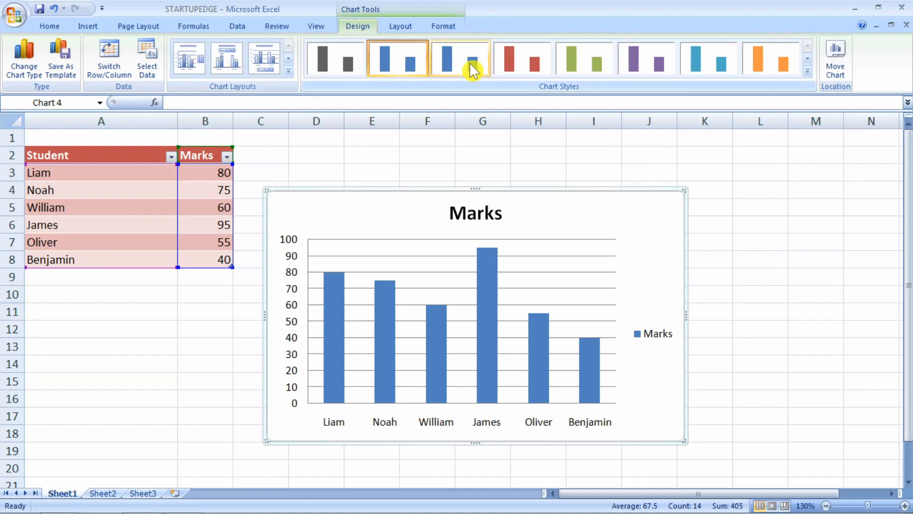
left_click(523, 65)
left_click(574, 76)
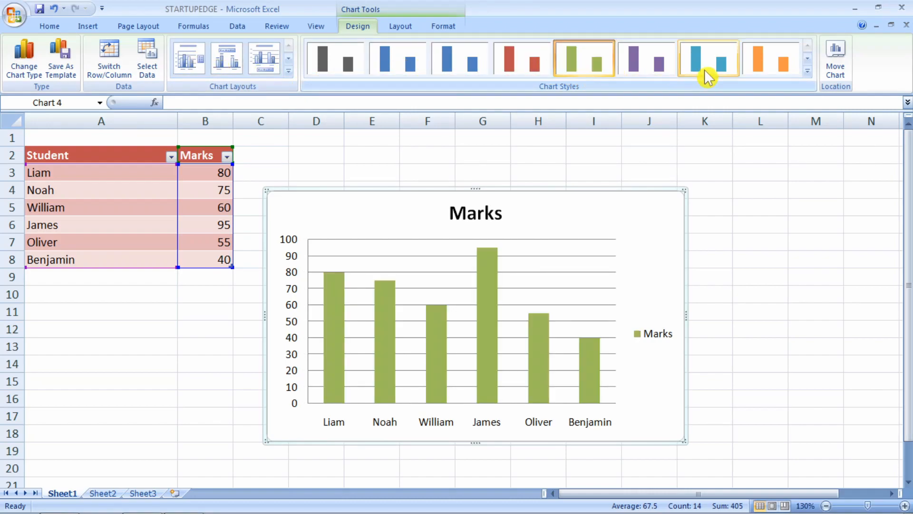
left_click(524, 65)
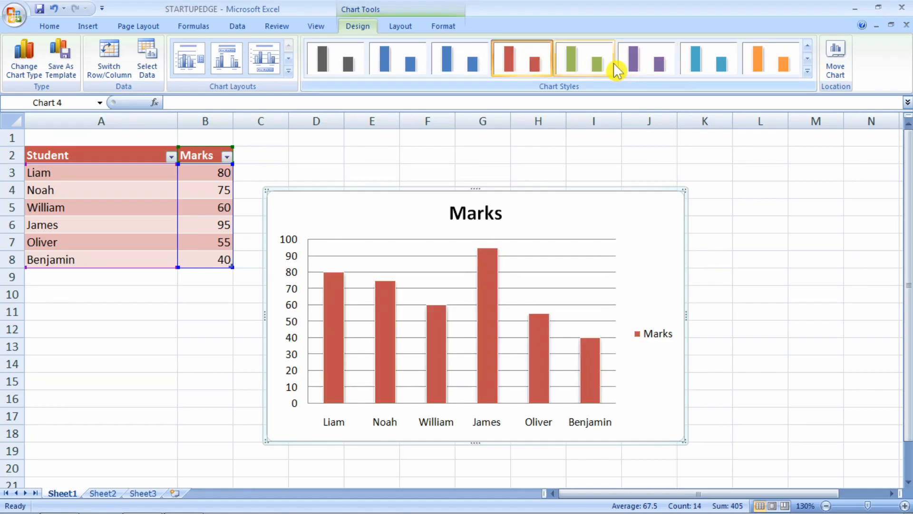
scroll(614, 83, "down", 2)
left_click(129, 58)
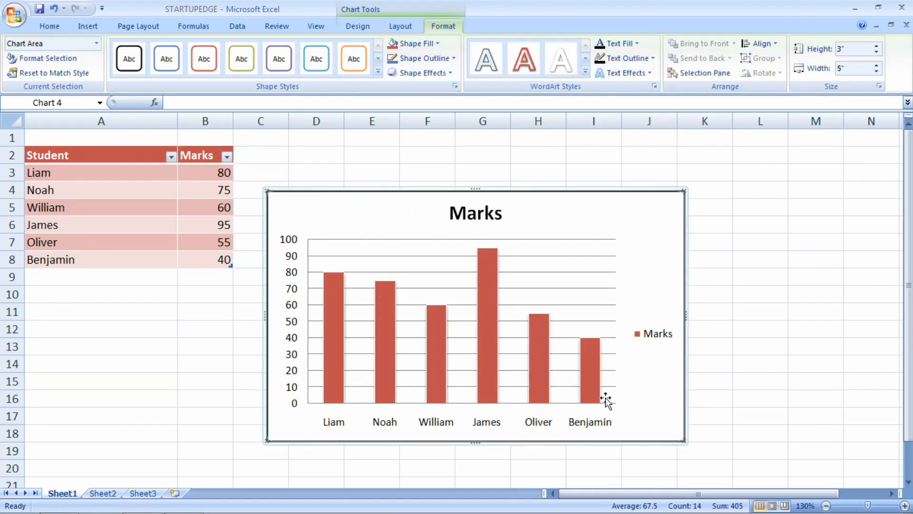
- Review the chart area's Fill, Border Color, Border Styles, Shadow and 3-D Format settings without changing them
right_click(591, 217)
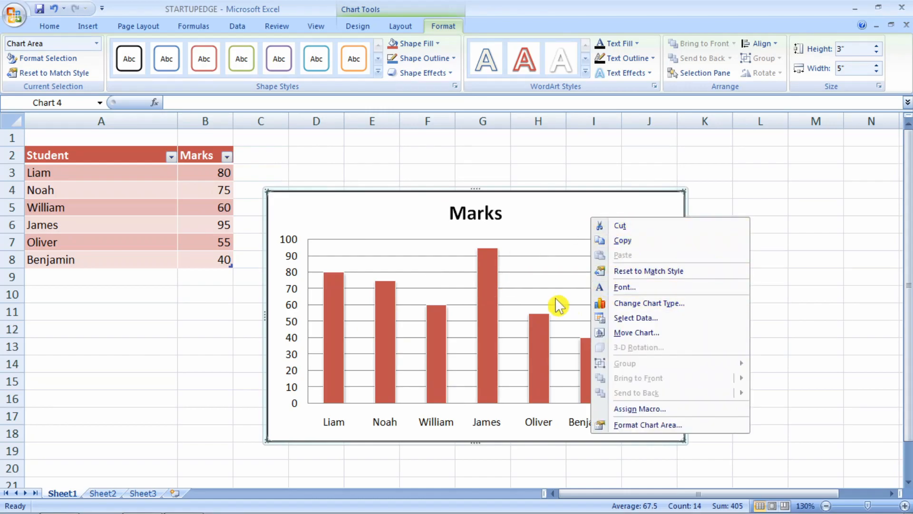
left_click(649, 424)
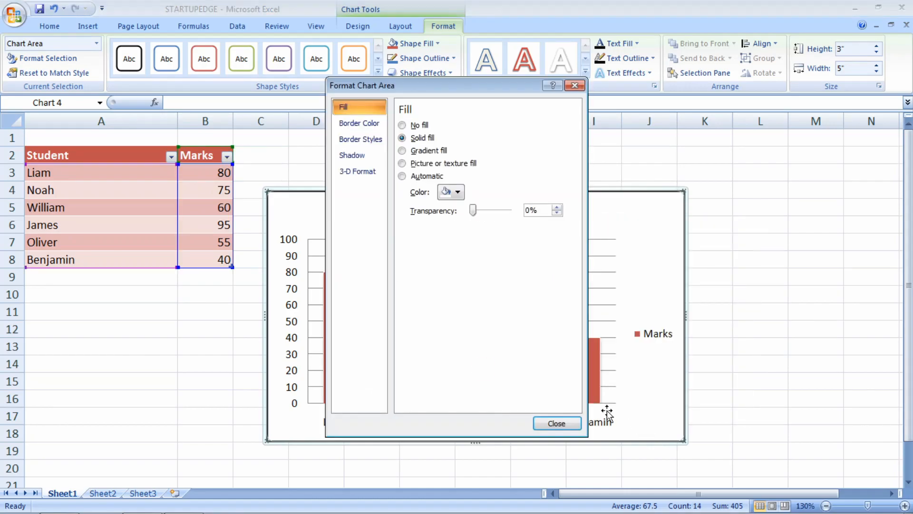
left_click(359, 123)
left_click(360, 140)
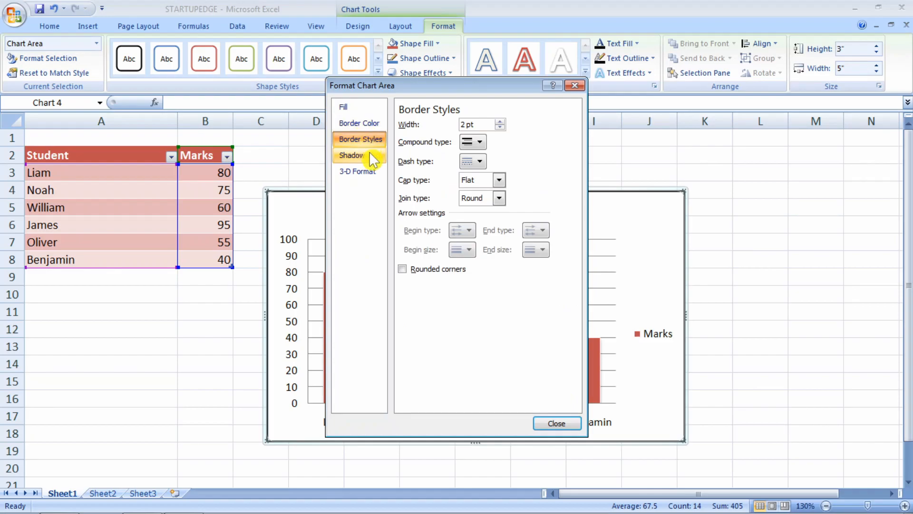
left_click(366, 156)
left_click(366, 173)
left_click(559, 423)
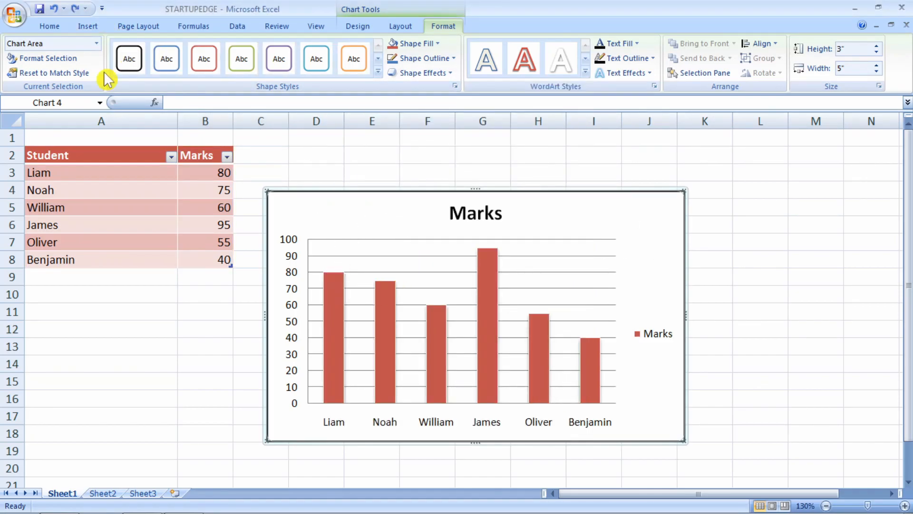
- Delete the Marks column chart from Sheet1
left_click(83, 28)
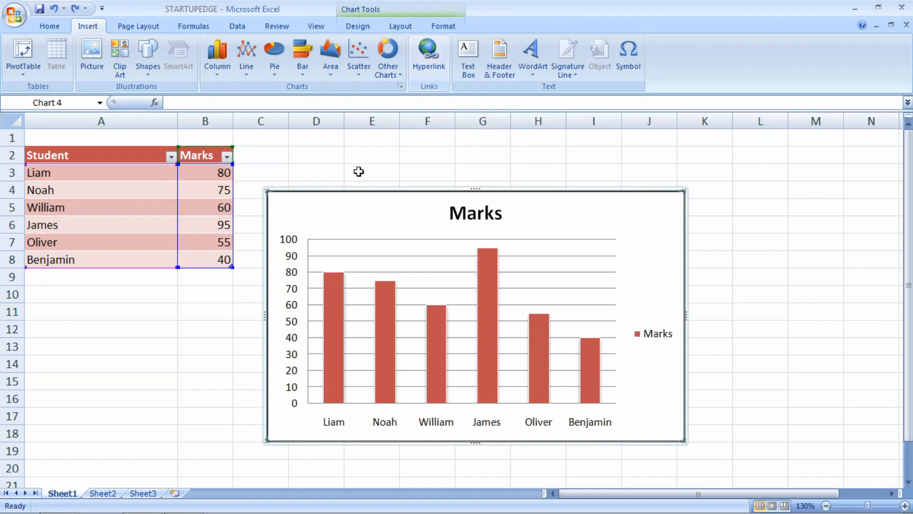
left_click(310, 157)
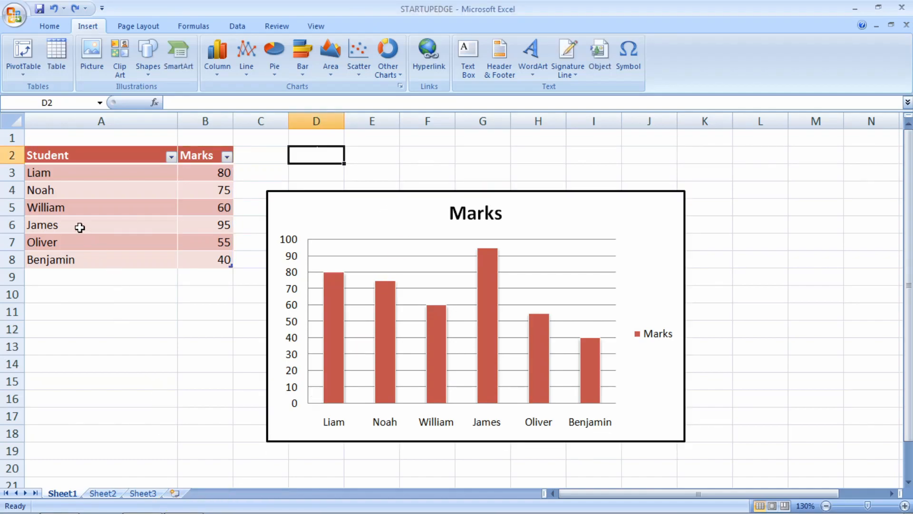
left_click(53, 210)
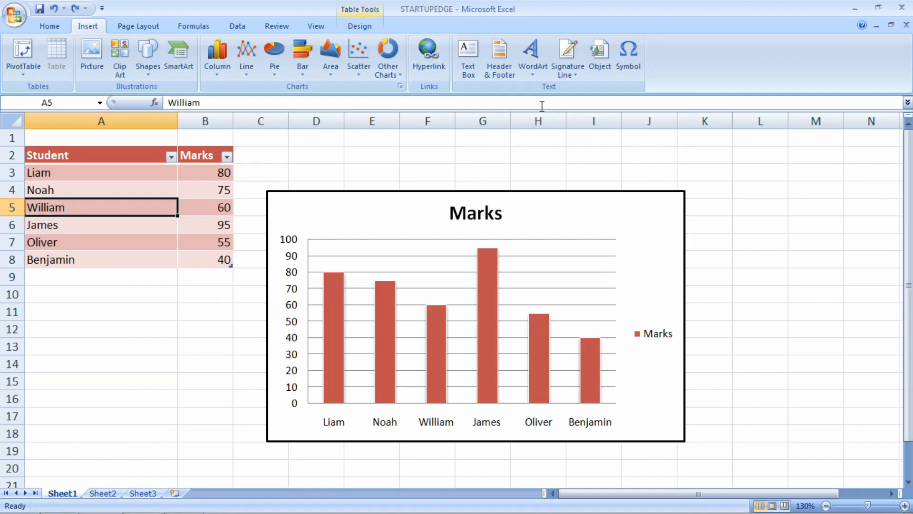
left_click(571, 197)
key("Delete")
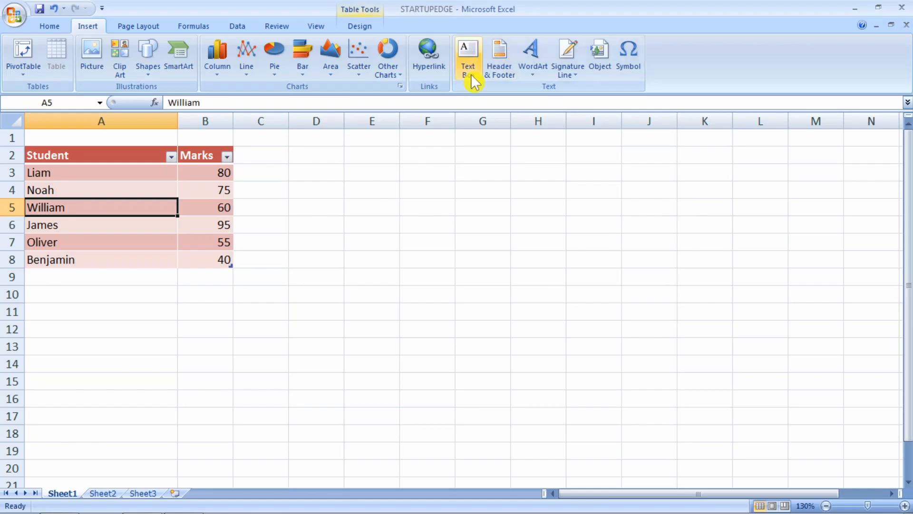
- Insert a text box around E4:F5 containing "text" and narrow it to about one column wide
left_click(470, 75)
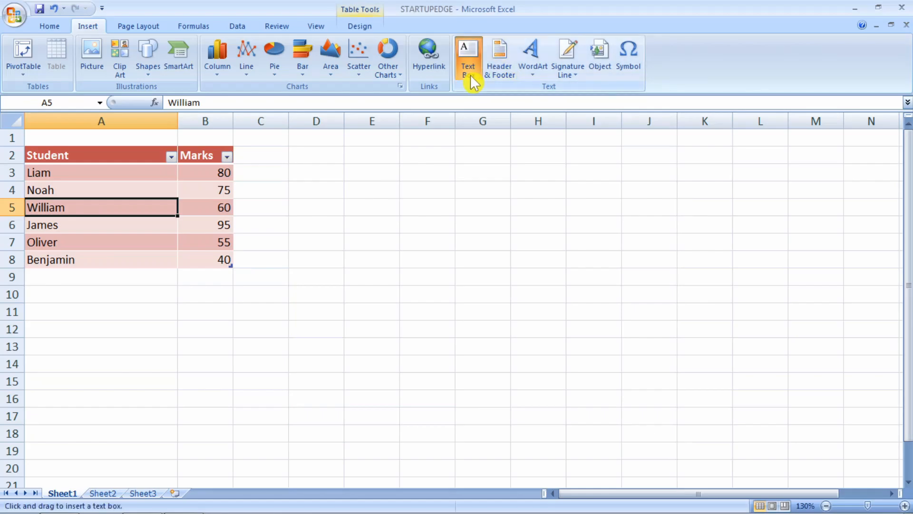
left_click(356, 190)
left_click_drag(372, 202, 516, 208)
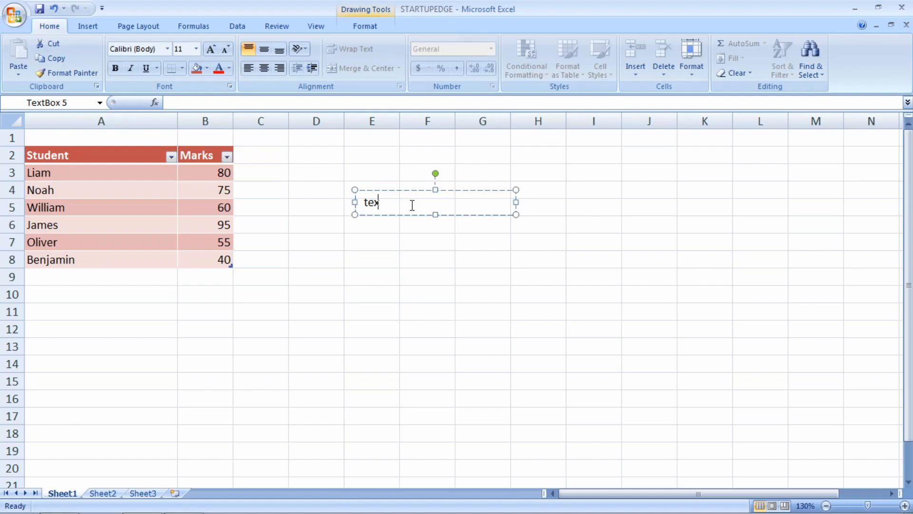
left_click_drag(440, 197, 414, 196)
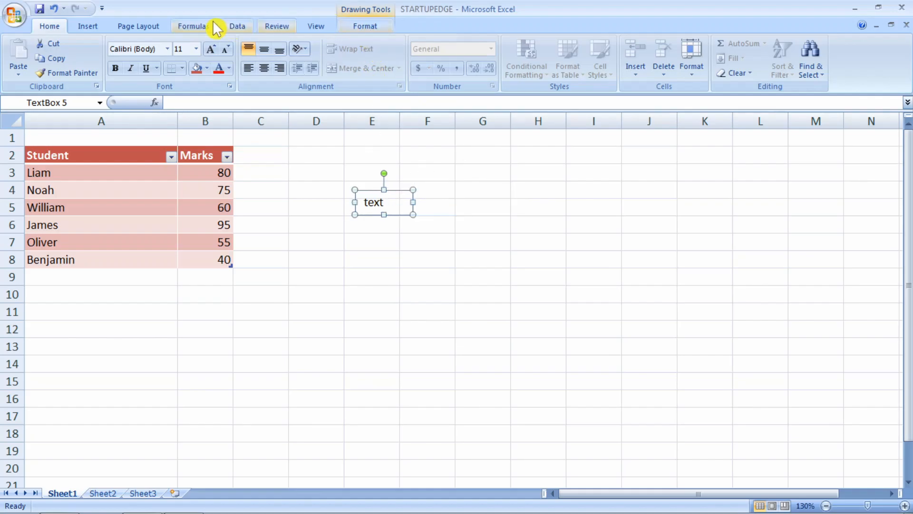
- Move the text box around the empty cells beside the table, ending near F3:G3, and delete it
left_click(82, 26)
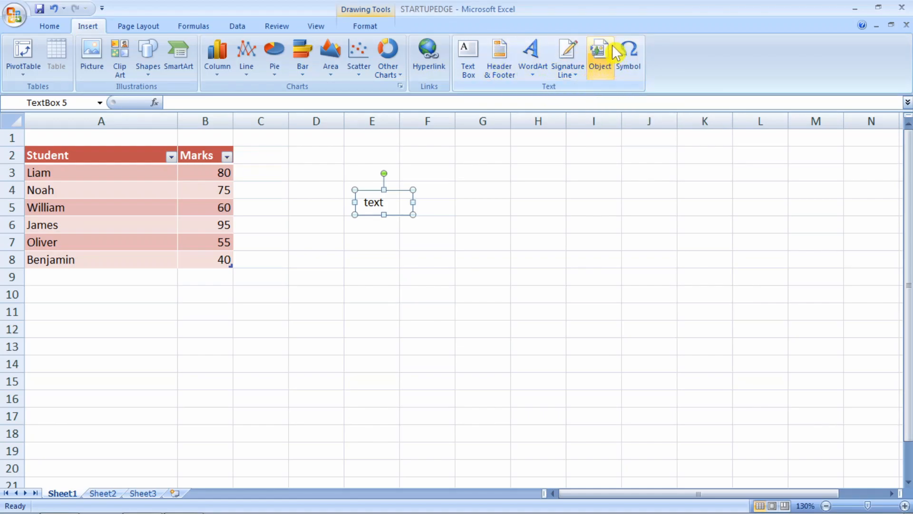
left_click(528, 201)
left_click(436, 196)
left_click(364, 202)
left_click_drag(484, 160, 335, 175)
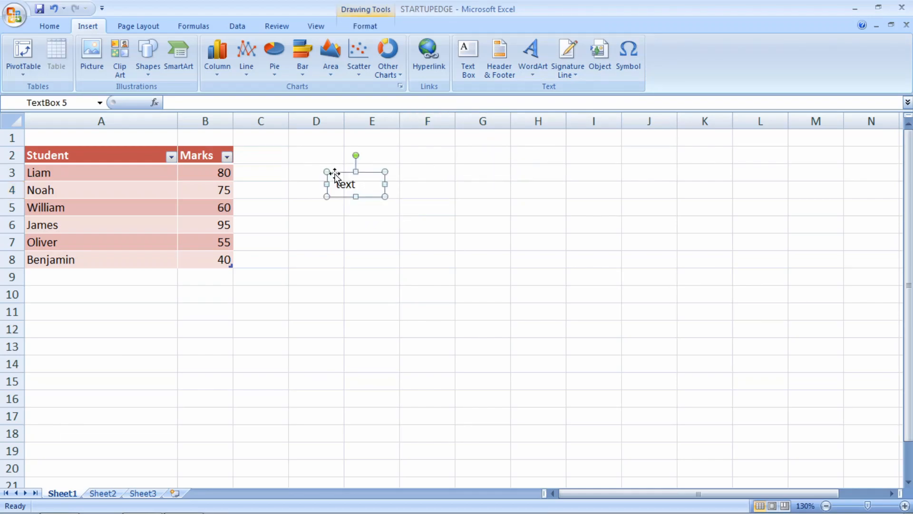
left_click_drag(447, 160, 451, 162)
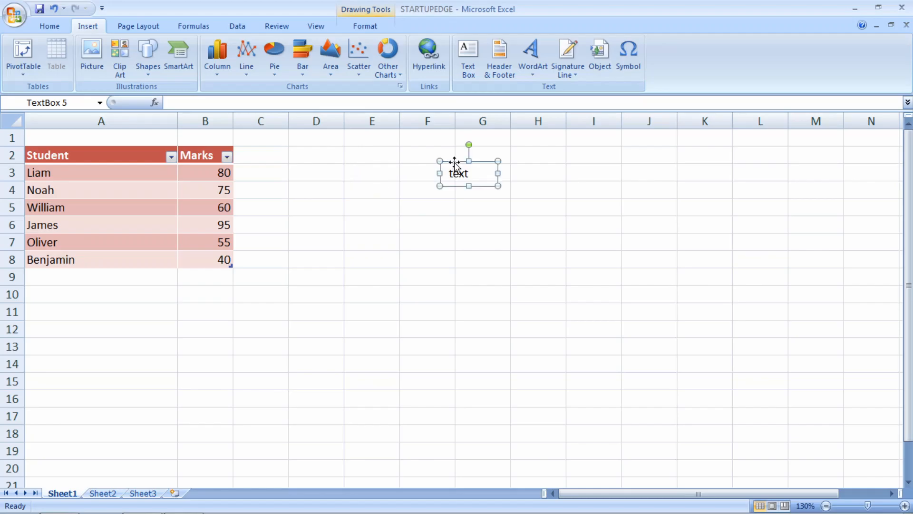
key("Delete")
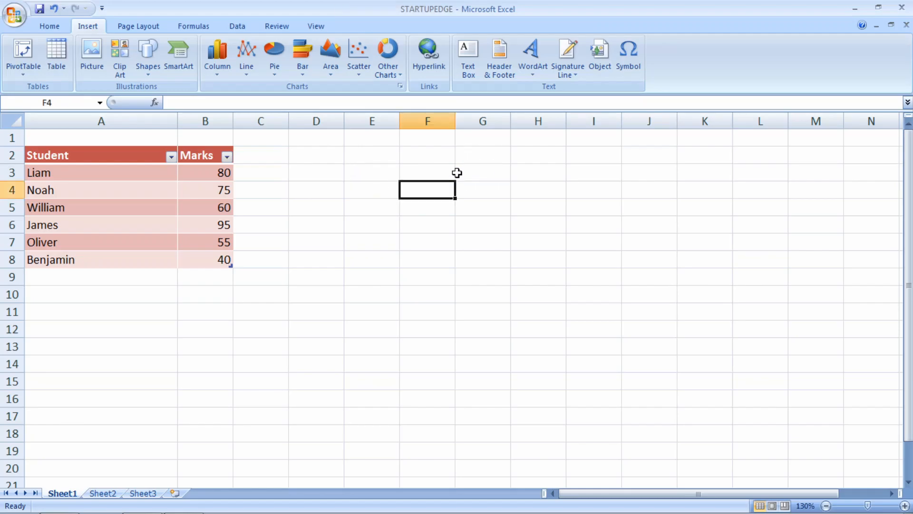
- View Sheet1's page header area, place the cursor in the centre header section, and return to the normal worksheet view
left_click(494, 78)
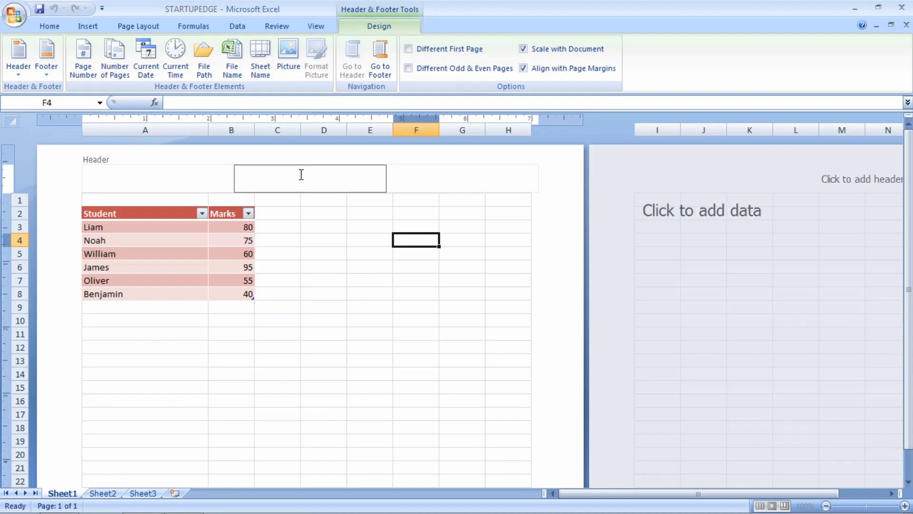
left_click_drag(908, 227, 908, 253)
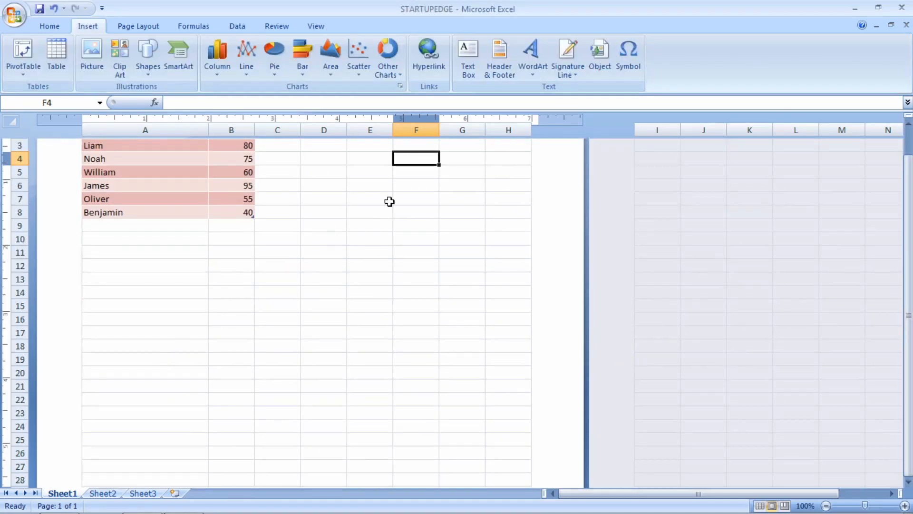
scroll(354, 229, "up", 2)
left_click(314, 176)
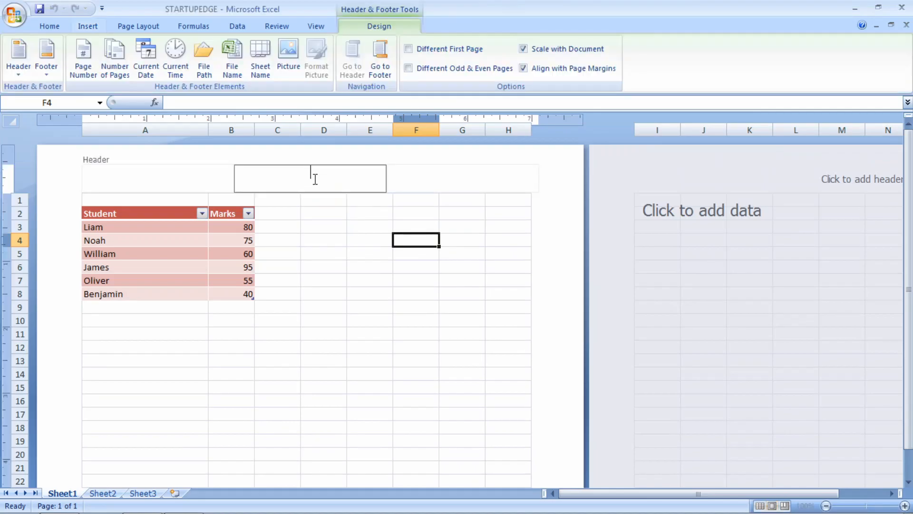
left_click(389, 253)
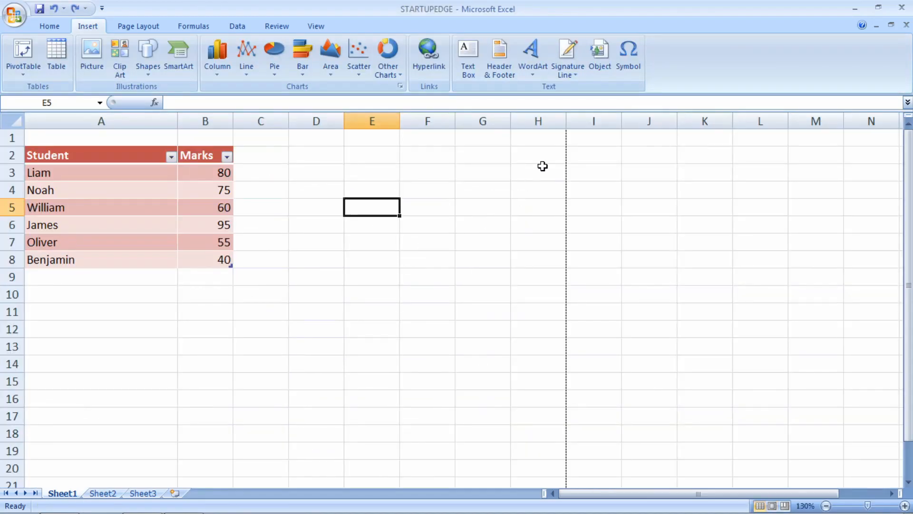
- Insert a red WordArt object with its default text below the student table's rows, select it and delete it
left_click(532, 56)
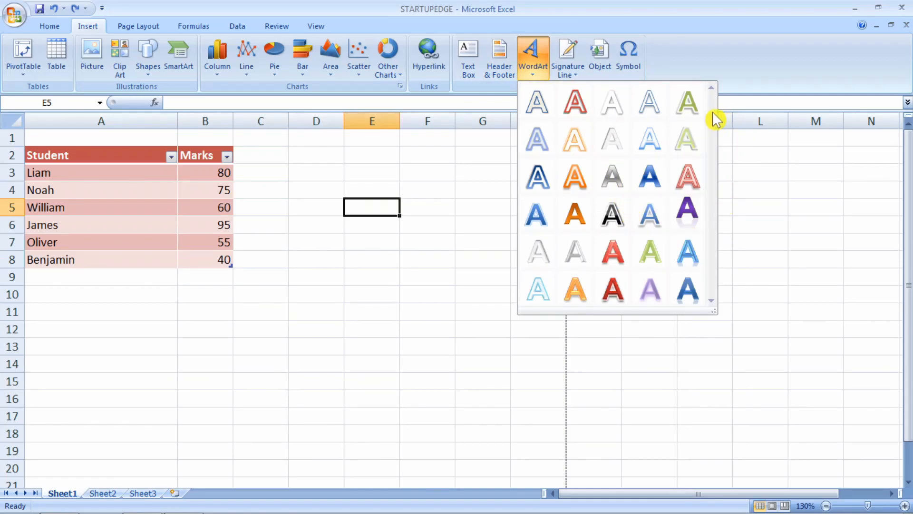
left_click(611, 249)
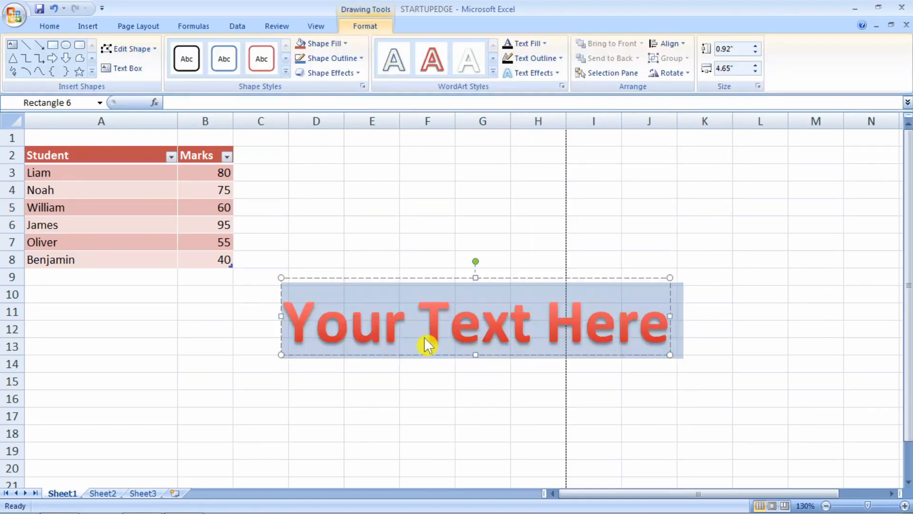
double_click(445, 327)
left_click(551, 214)
left_click(545, 314)
left_click(529, 278)
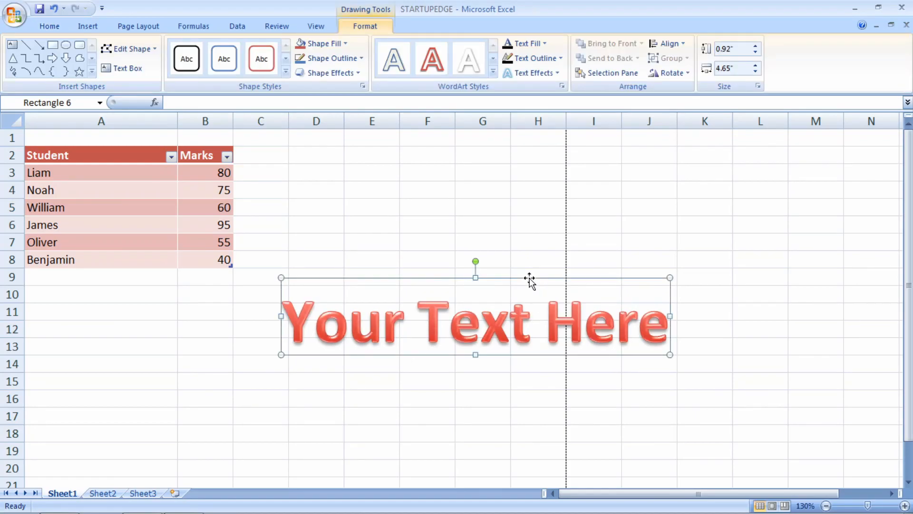
key("Delete")
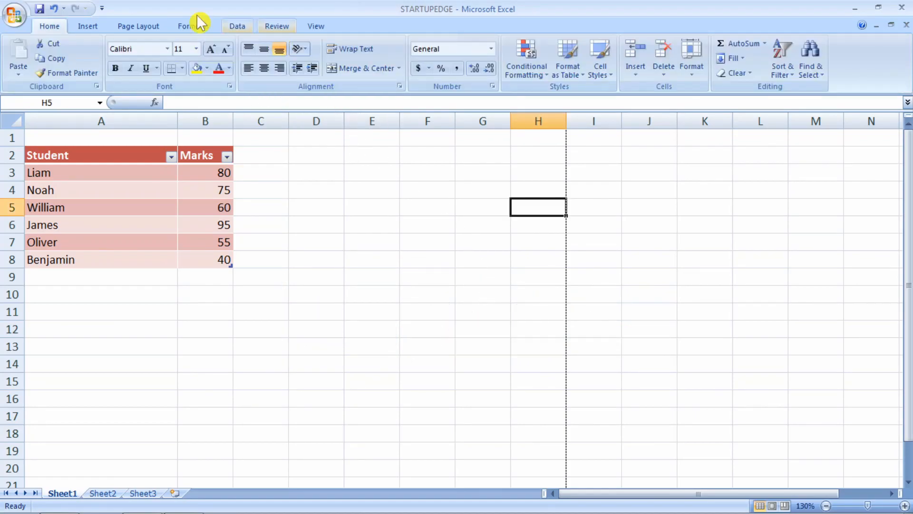
- Review the symbols available for insertion and leave cell H5 without inserting one
left_click(89, 27)
left_click(628, 61)
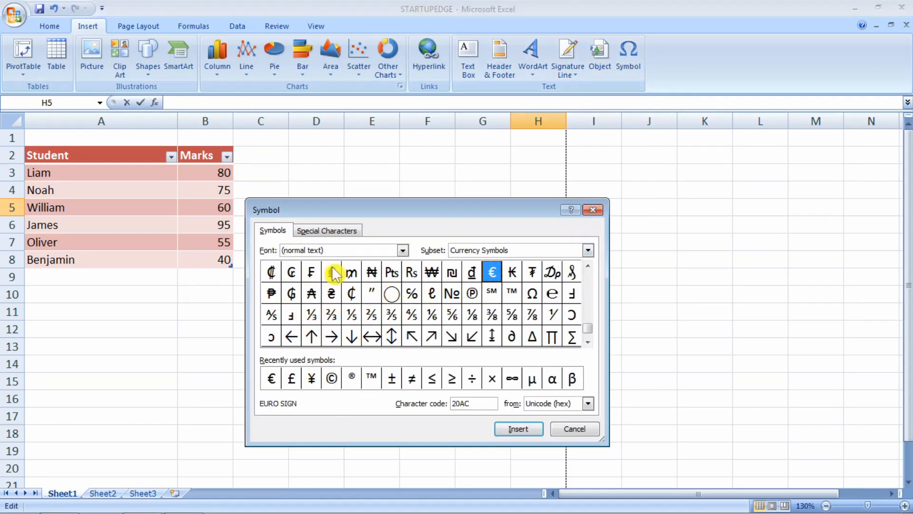
left_click(574, 430)
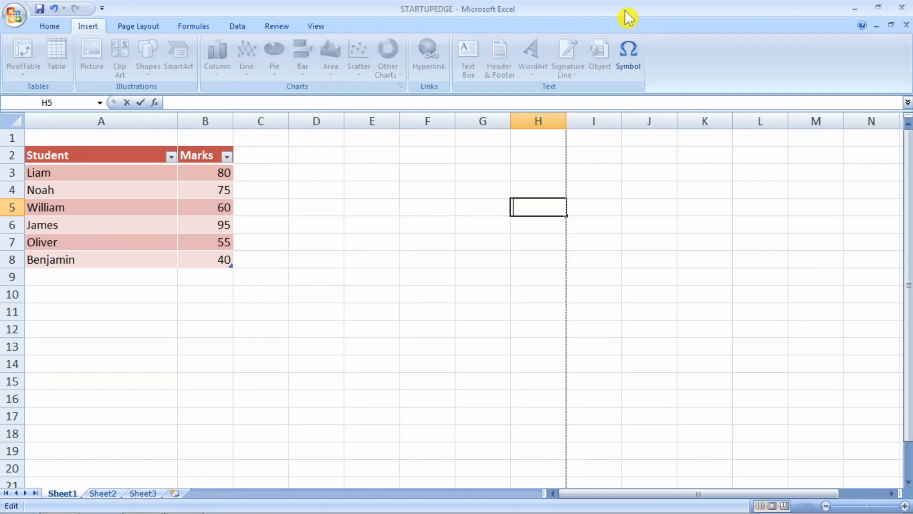
left_click(447, 238)
- Review the Create New and Create from File options for inserting an object
left_click(599, 60)
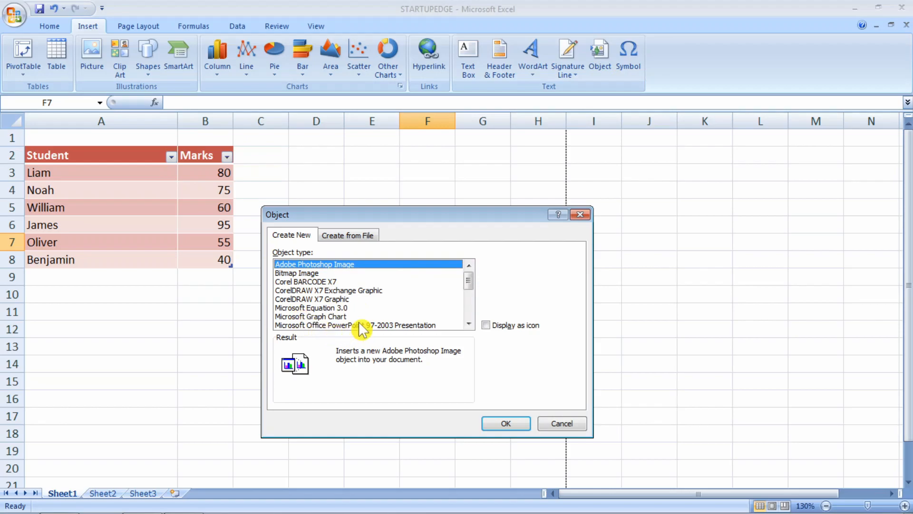
left_click(356, 236)
left_click(298, 236)
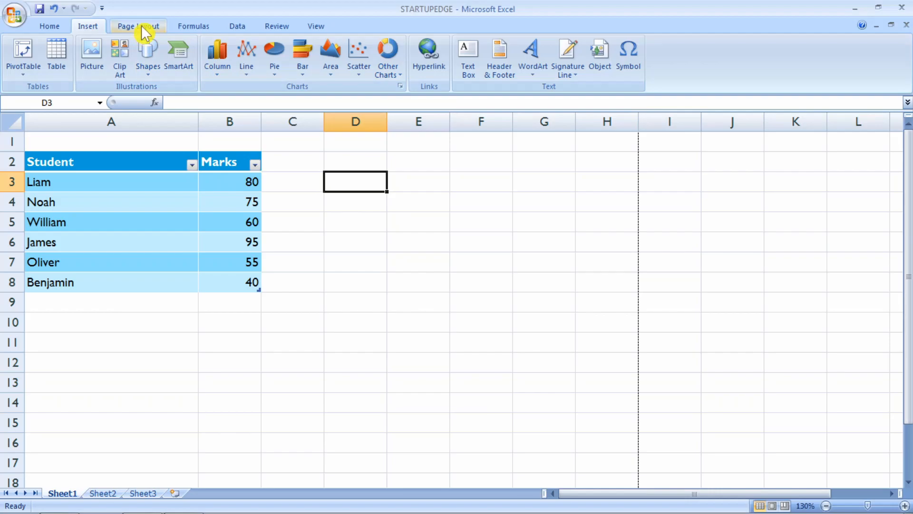
- Apply the built-in Opulent theme to the workbook
left_click(152, 33)
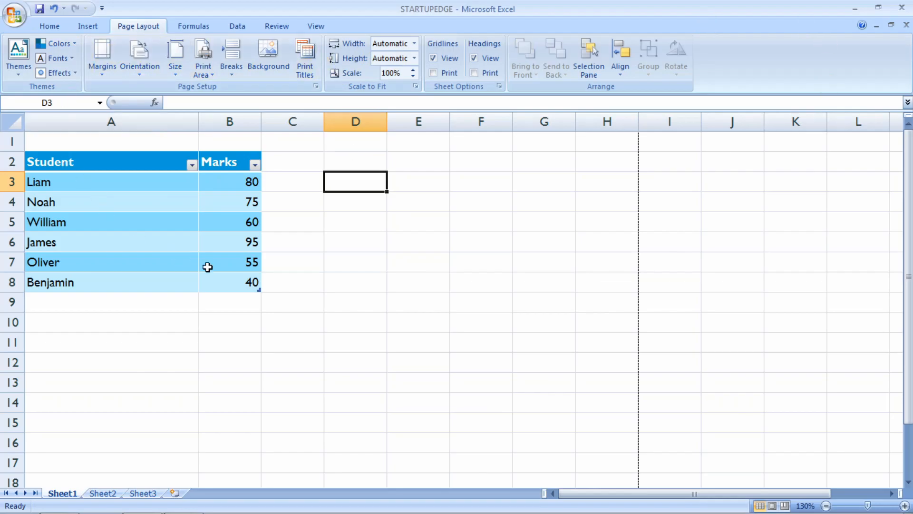
left_click(19, 73)
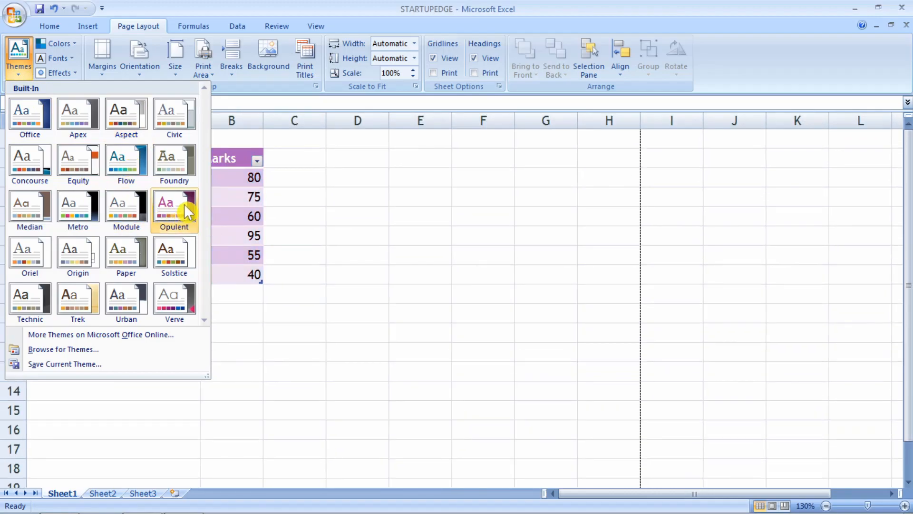
left_click(184, 203)
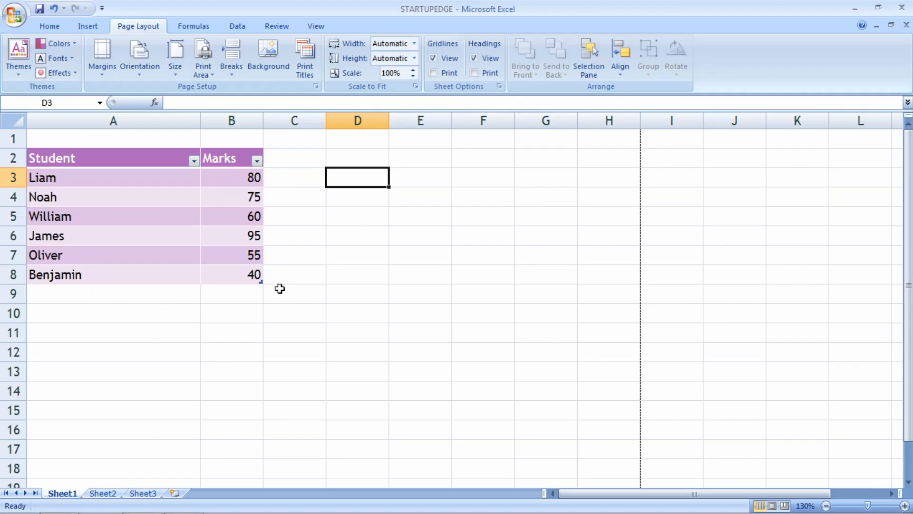
- Review the theme effects, fonts and colors, and apply the built-in Trek theme to the workbook
left_click(70, 74)
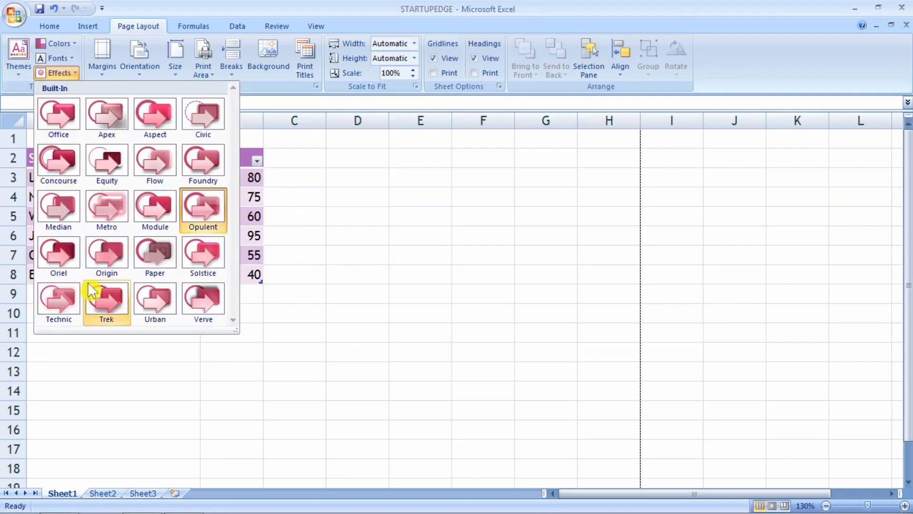
left_click(56, 58)
left_click(61, 43)
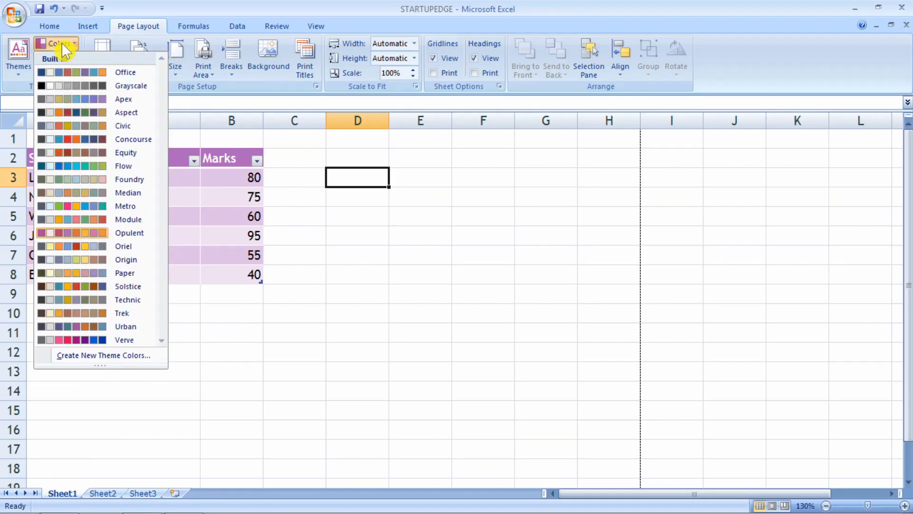
left_click(21, 74)
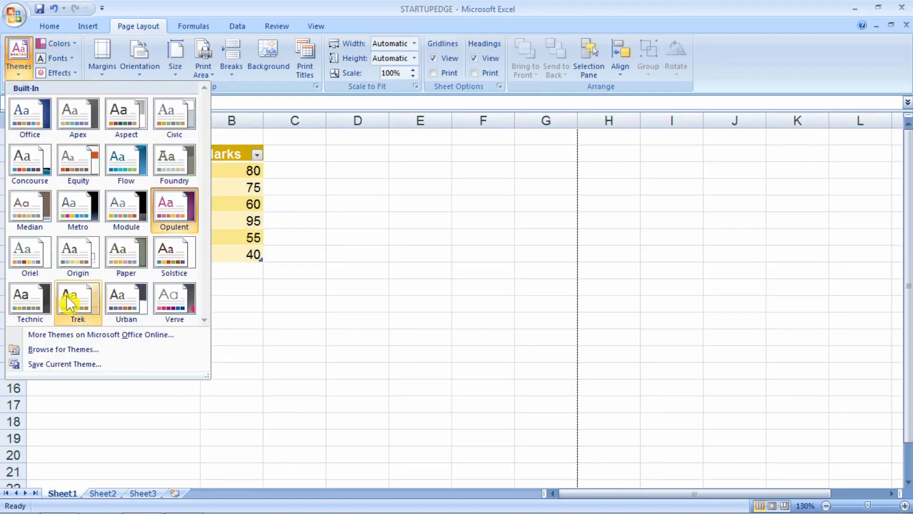
left_click(76, 287)
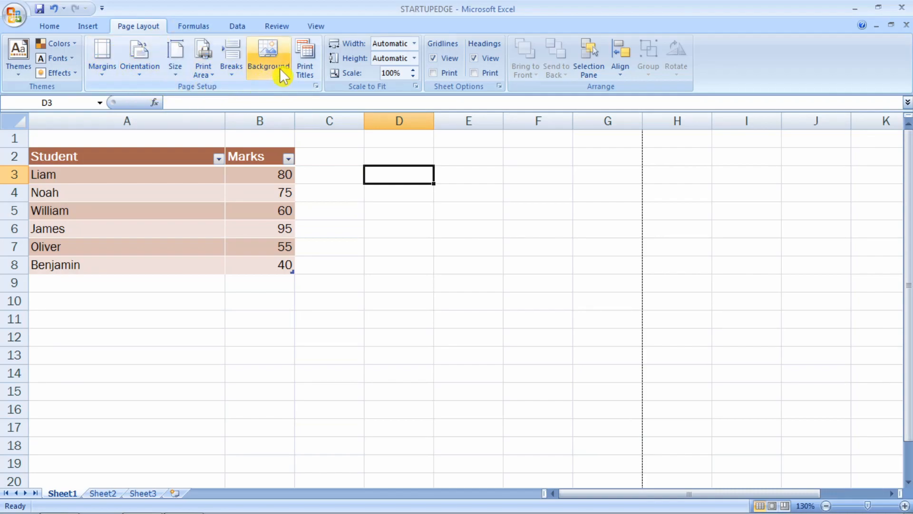
- Check the page margin presets and set Sheet1's page orientation to Landscape
left_click(106, 70)
left_click(159, 102)
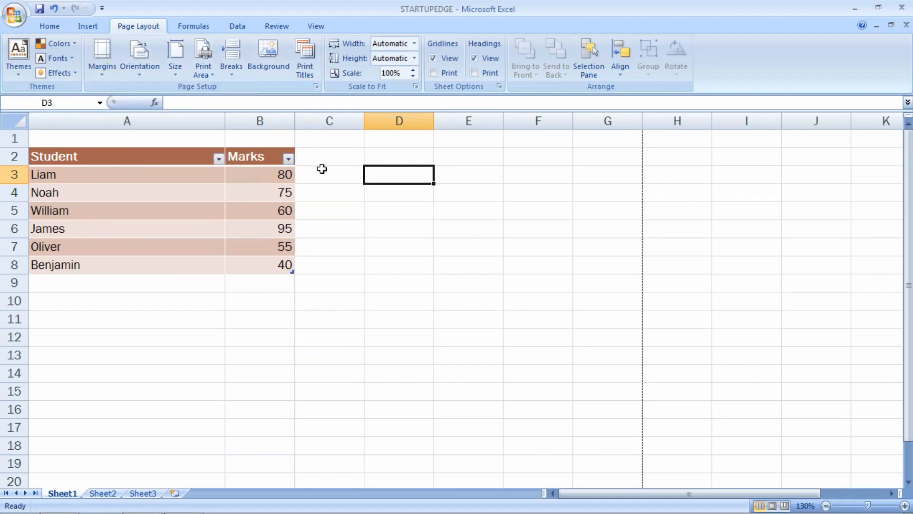
left_click(142, 68)
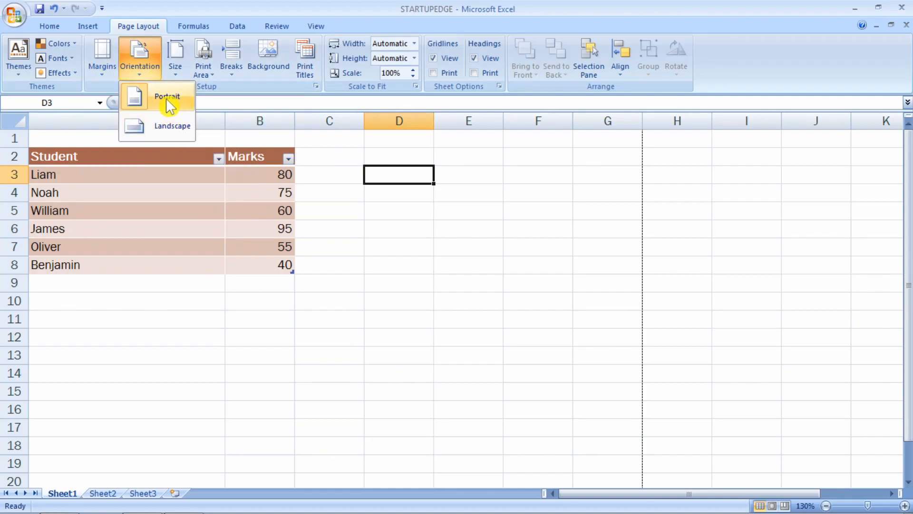
left_click(164, 129)
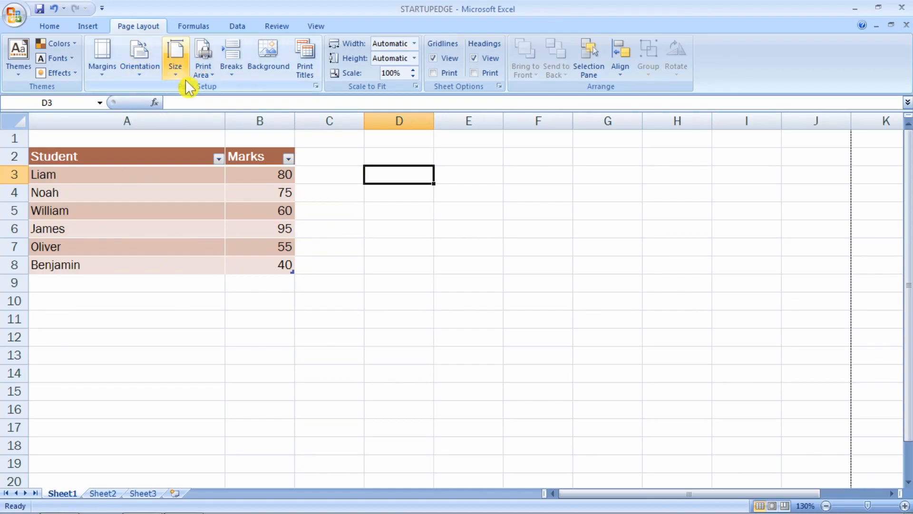
- Review the available paper sizes for Sheet1 without choosing a different one
left_click(175, 66)
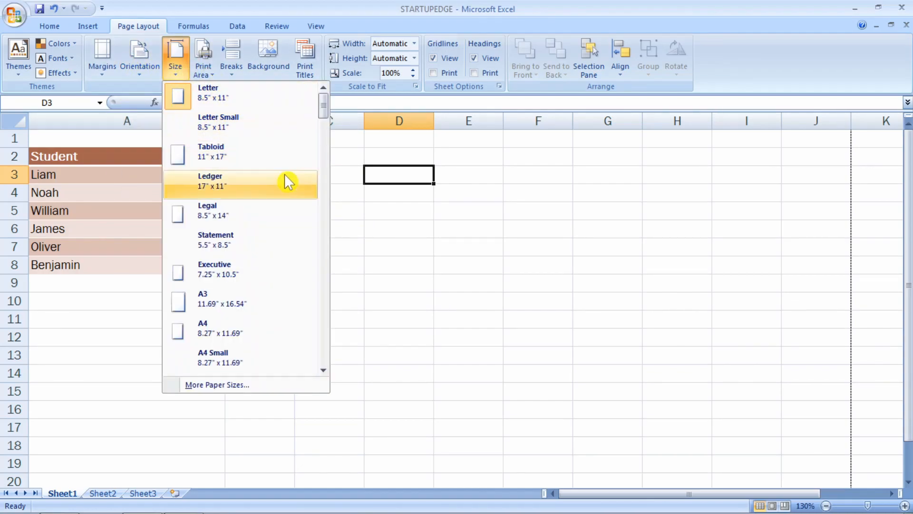
scroll(258, 237, "down", 1)
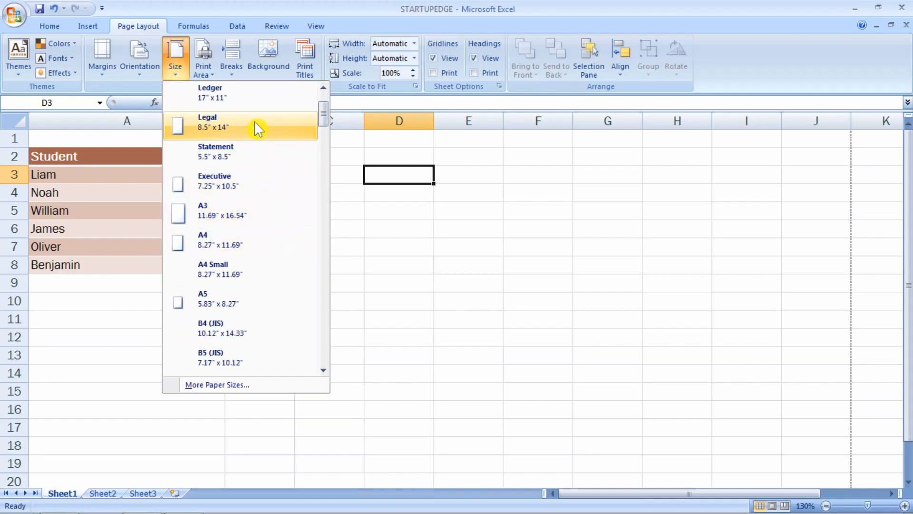
left_click(428, 212)
- Review the print area options, highlight the cells around the student table and release the selection at F5
left_click(205, 71)
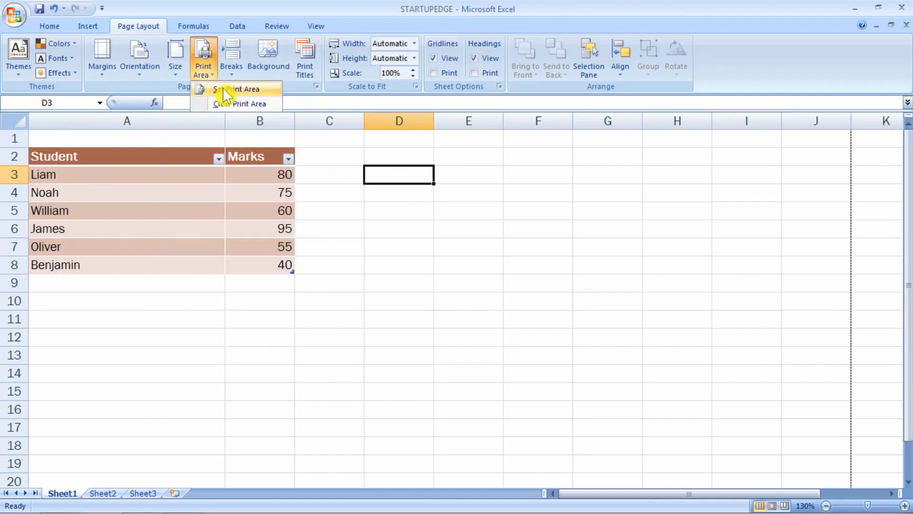
left_click(252, 98)
left_click_drag(83, 136, 423, 442)
left_click(508, 213)
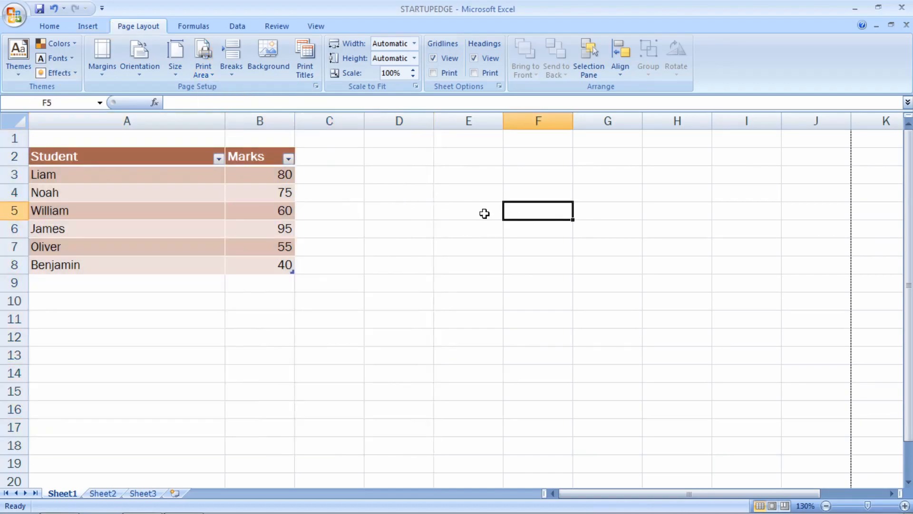
- Review the page break options for a single cell and for the range A1:D14 without changing any breaks
left_click(232, 72)
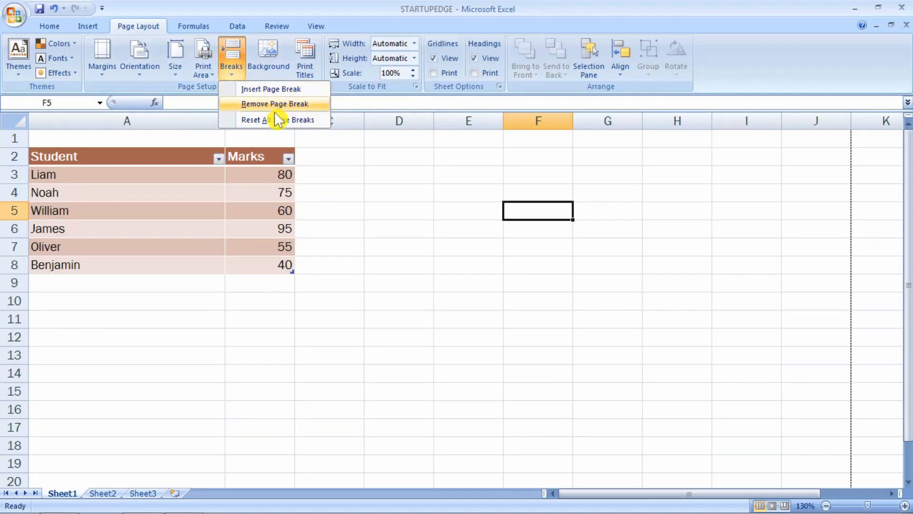
left_click(444, 230)
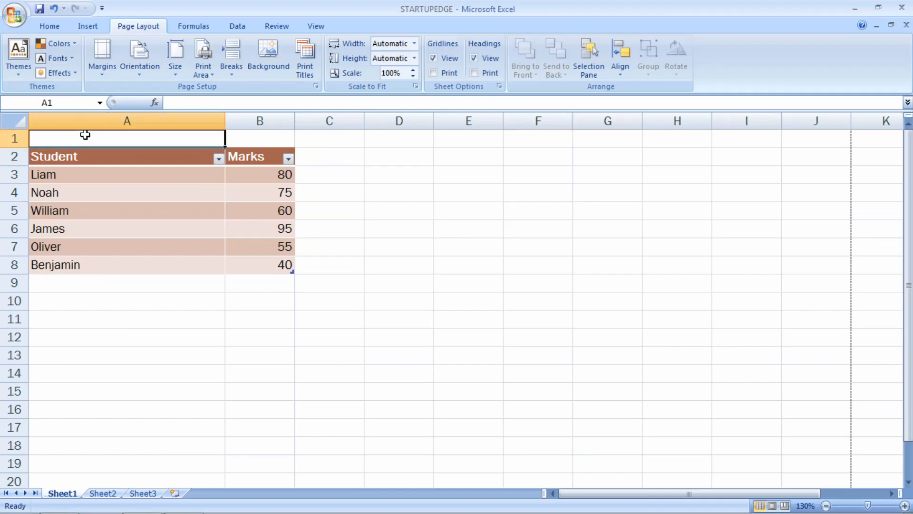
left_click_drag(84, 135, 364, 379)
left_click(233, 75)
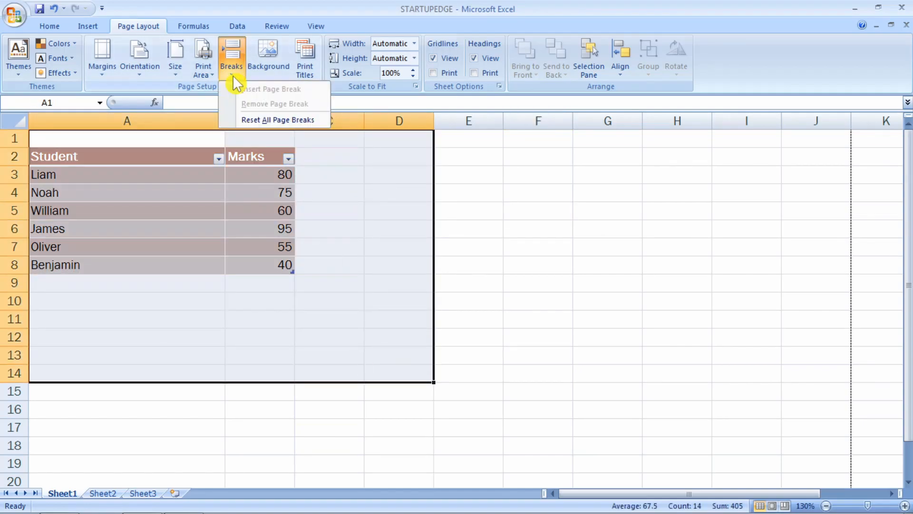
left_click(393, 170)
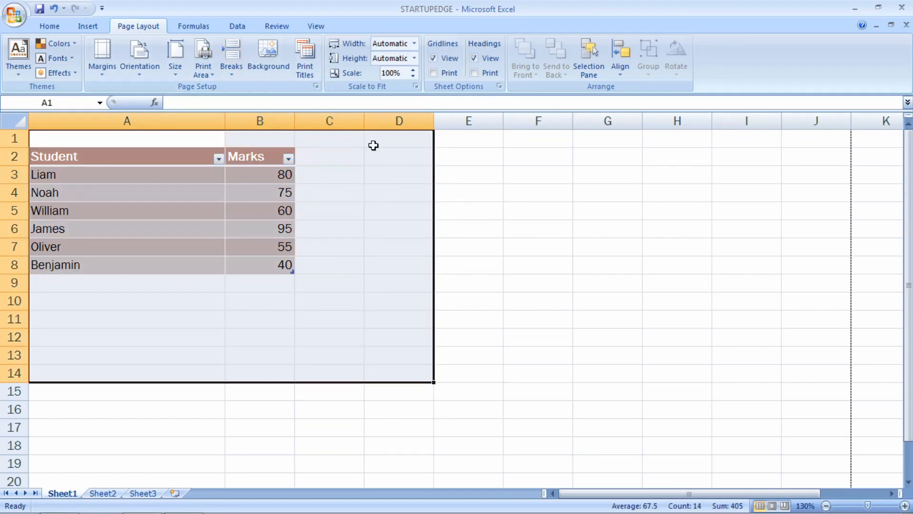
left_click(371, 210)
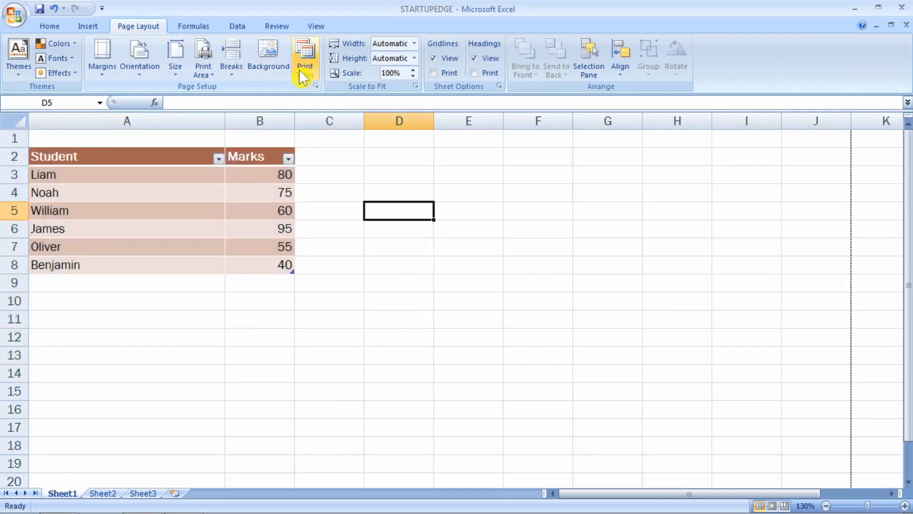
- Set the Chrysanthemum sample picture as Sheet1's background and undo it
left_click(276, 53)
double_click(137, 89)
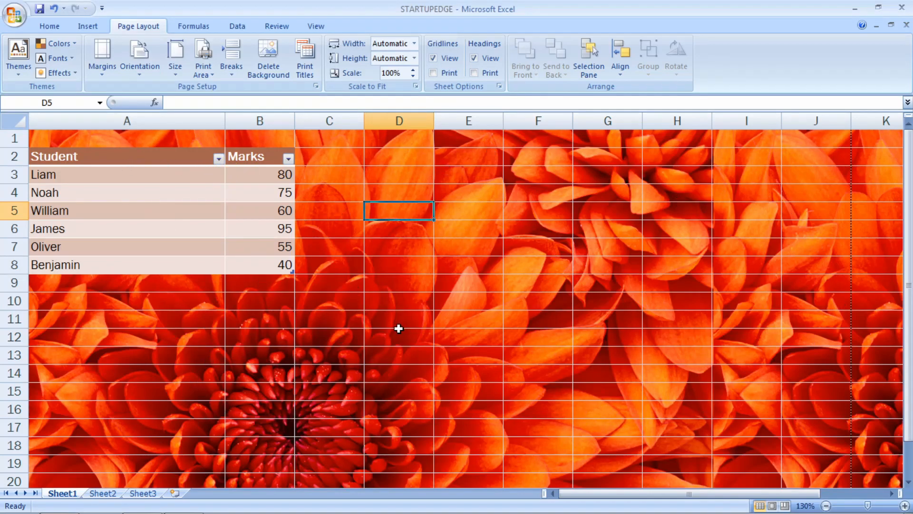
key("ctrl+z")
- Set the Tulips sample picture as Sheet1's background, look it over across the rows, and undo it
left_click(247, 62)
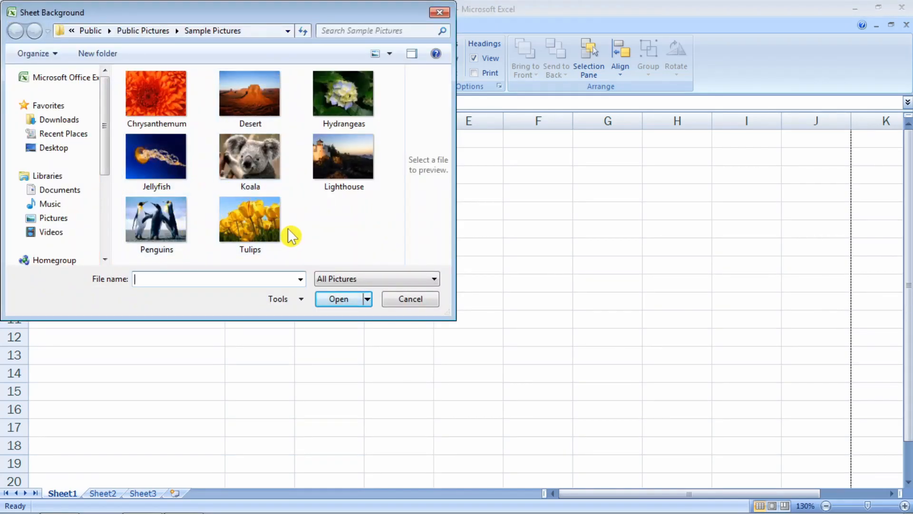
double_click(237, 223)
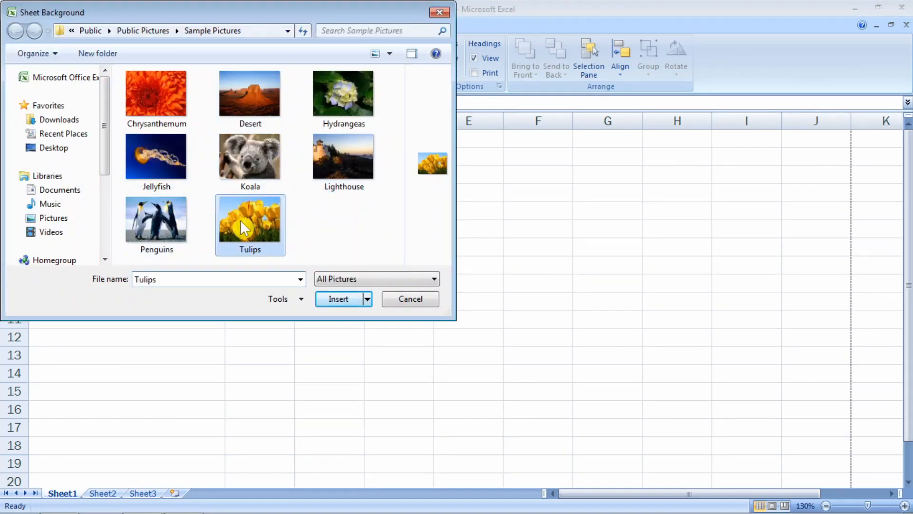
left_click(703, 251)
scroll(434, 265, "down", 13)
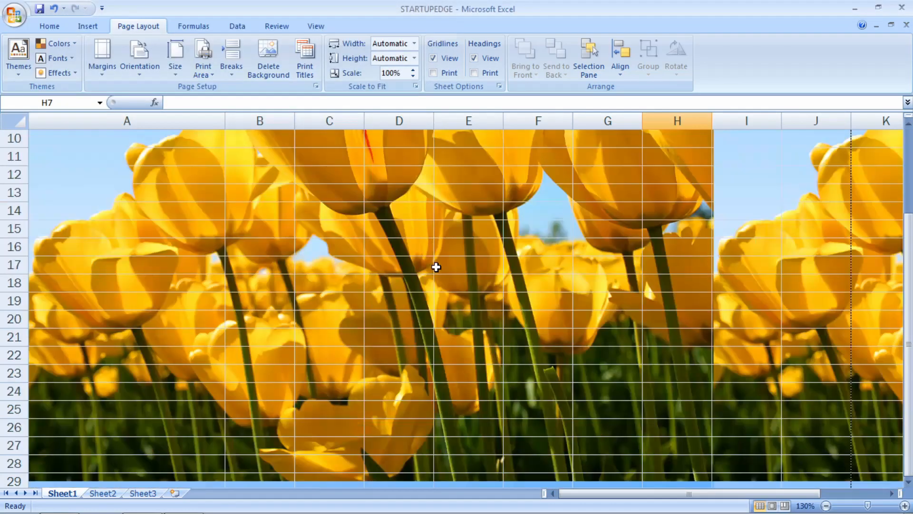
scroll(416, 265, "up", 12)
scroll(415, 265, "up", 1)
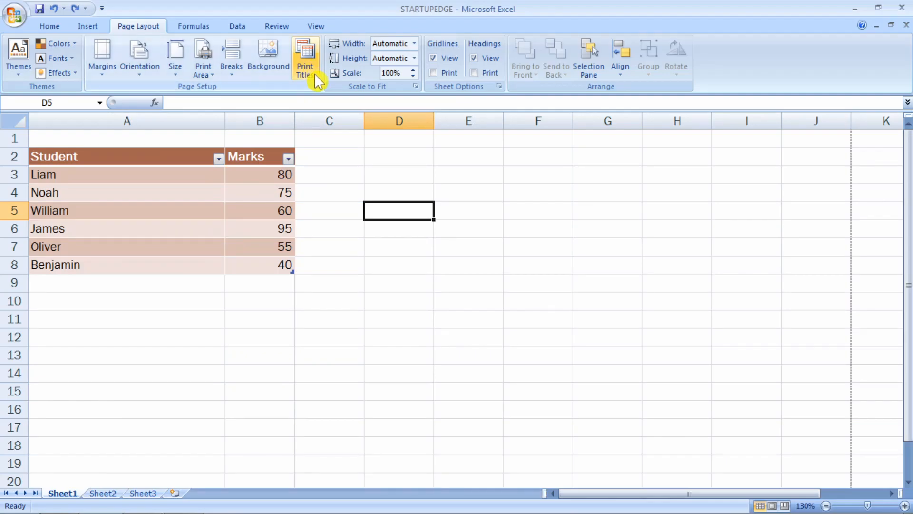
- Review the Page Setup dialog's page, margin and sheet settings, including both page orders, cancel it, and check the page-width scaling choices
left_click(305, 70)
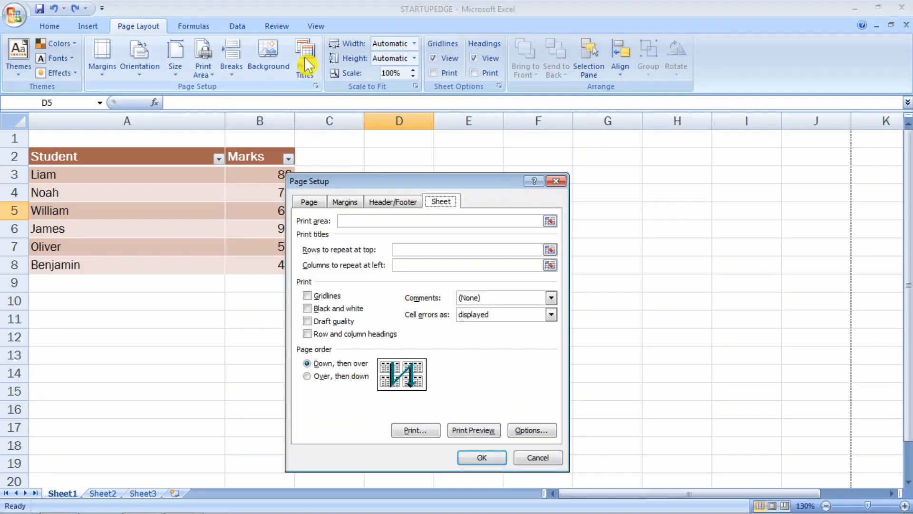
left_click(374, 202)
left_click(309, 202)
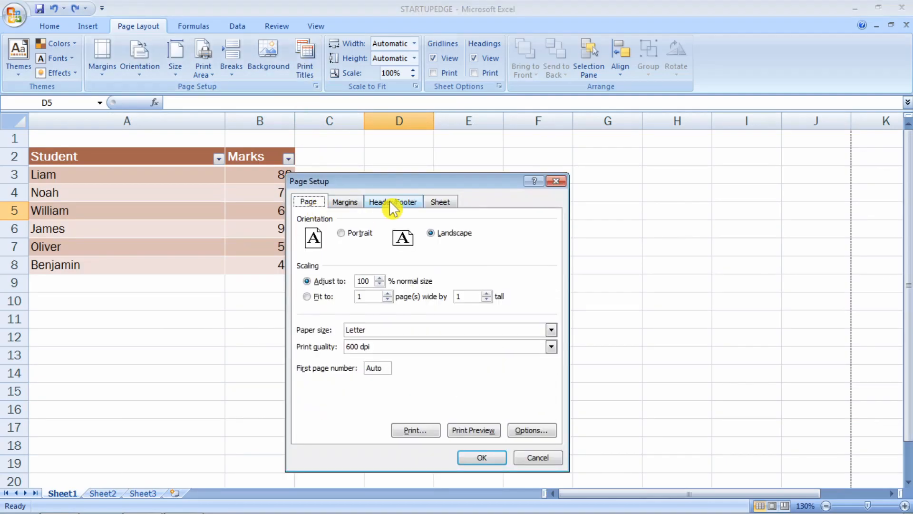
left_click(345, 202)
left_click(440, 202)
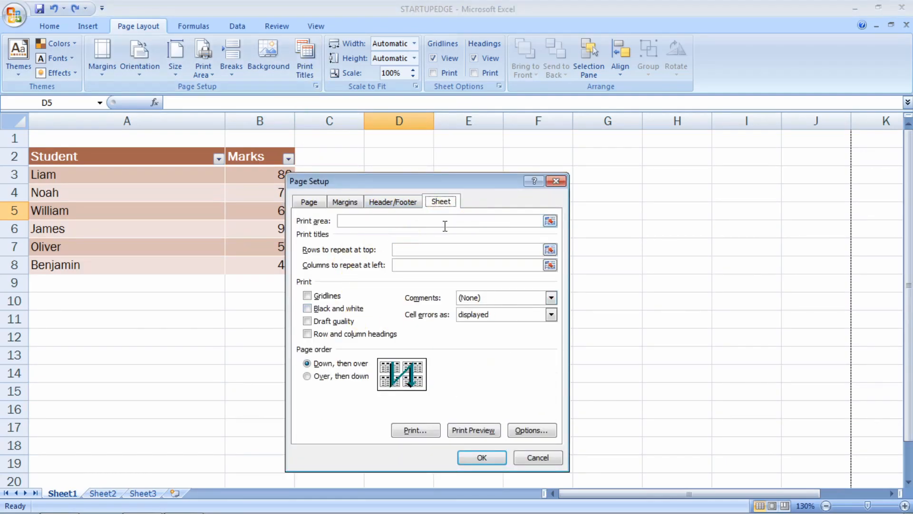
left_click(361, 377)
left_click(362, 364)
left_click(535, 458)
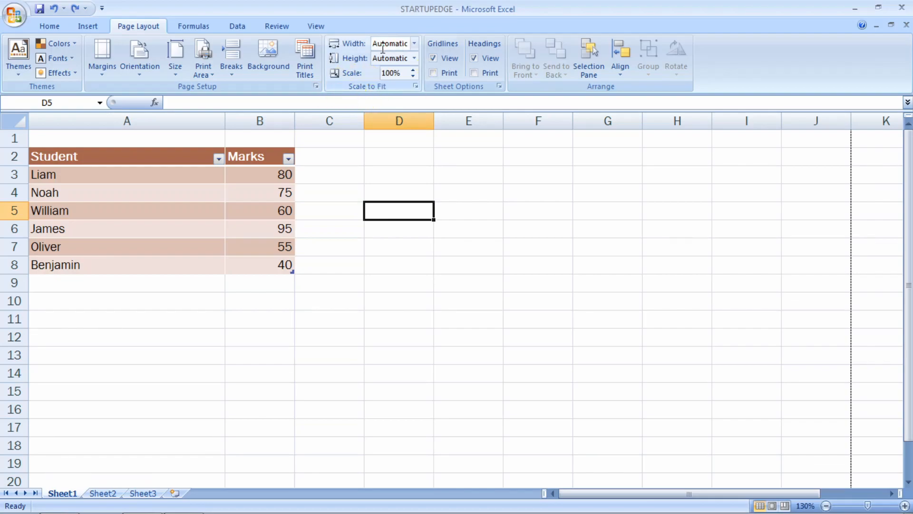
left_click(416, 48)
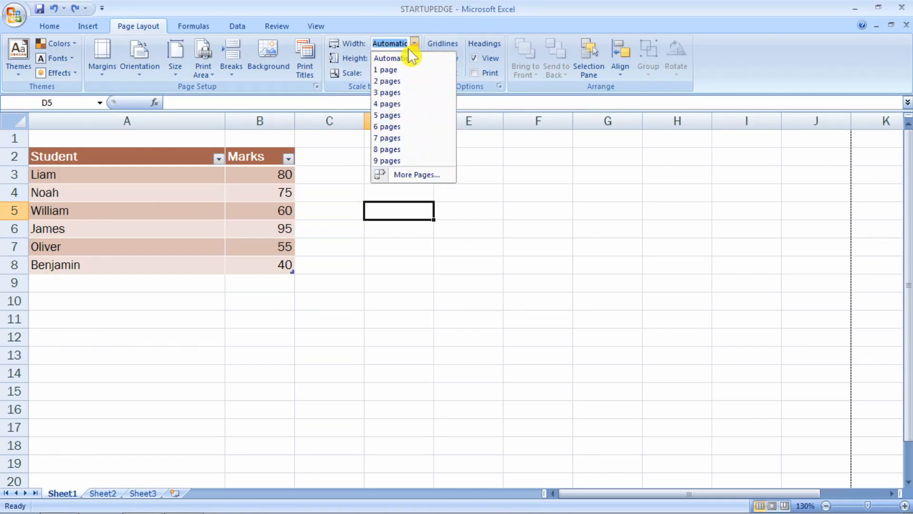
left_click(412, 43)
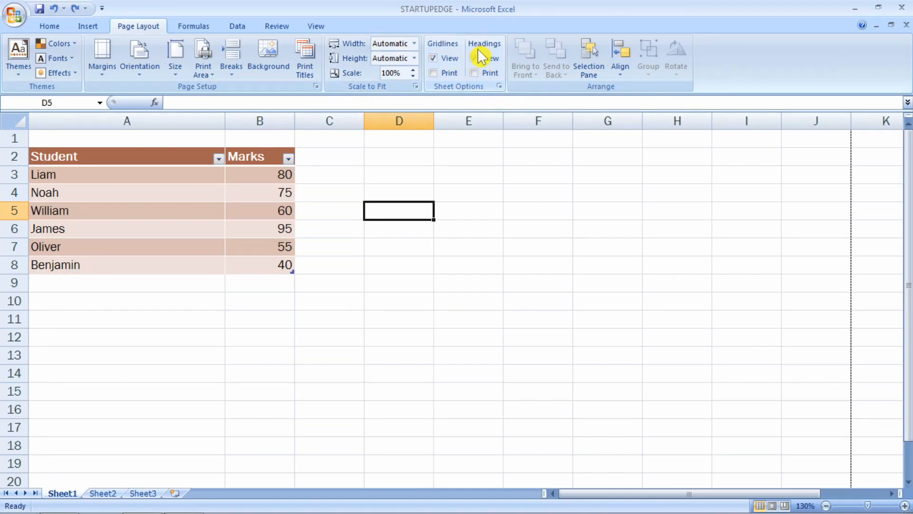
- Hide Sheet1's gridlines and show them again, repeating the toggle to demonstrate the difference
left_click(435, 58)
left_click(434, 58)
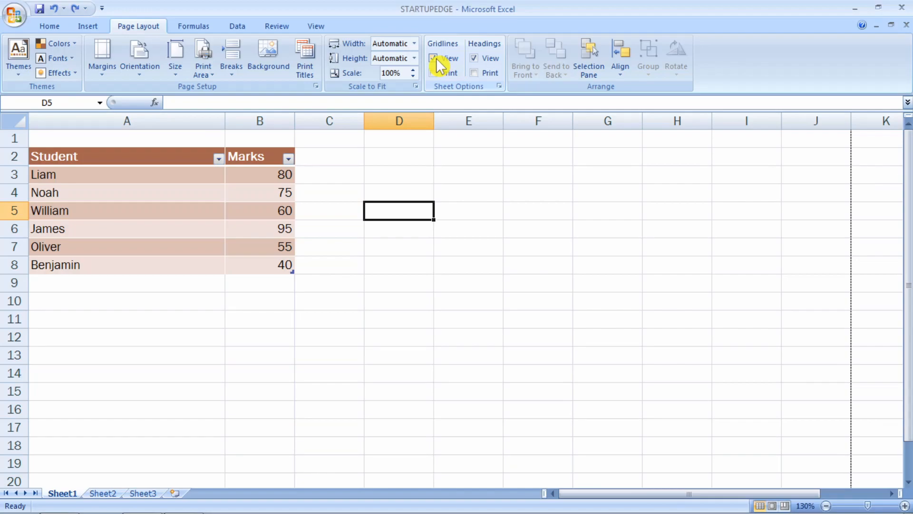
left_click(435, 58)
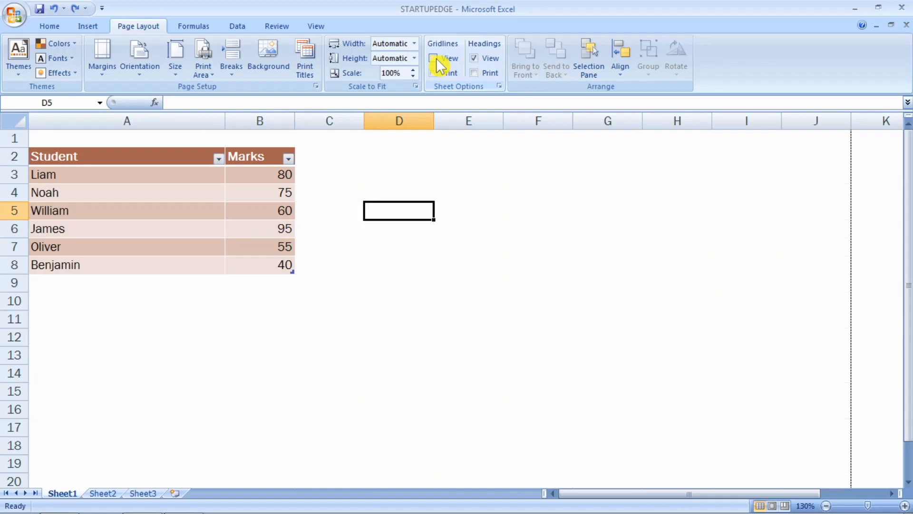
left_click(435, 58)
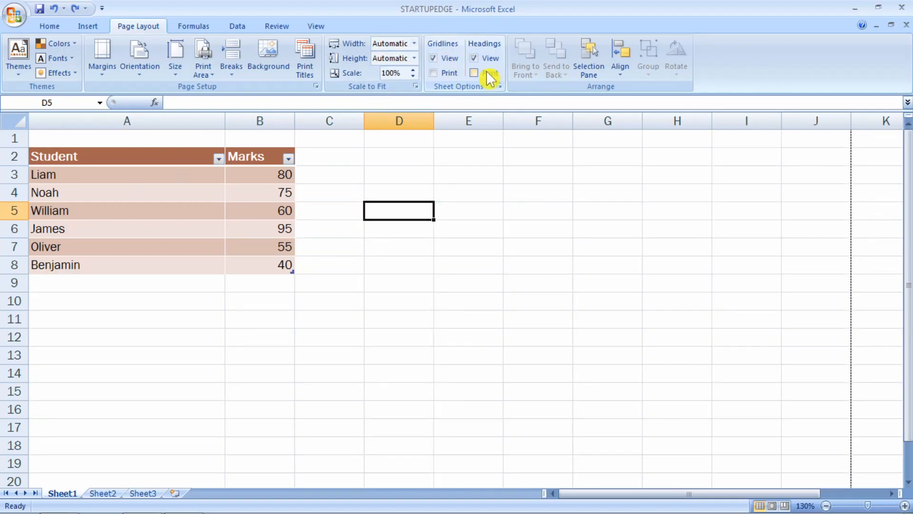
- Hide and restore the row and column headings, and switch gridline printing on and back off
left_click(474, 58)
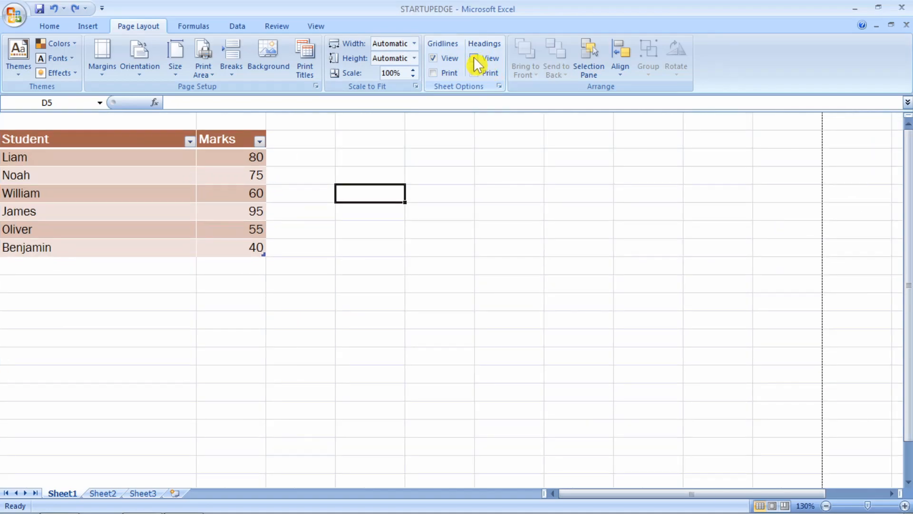
left_click(475, 58)
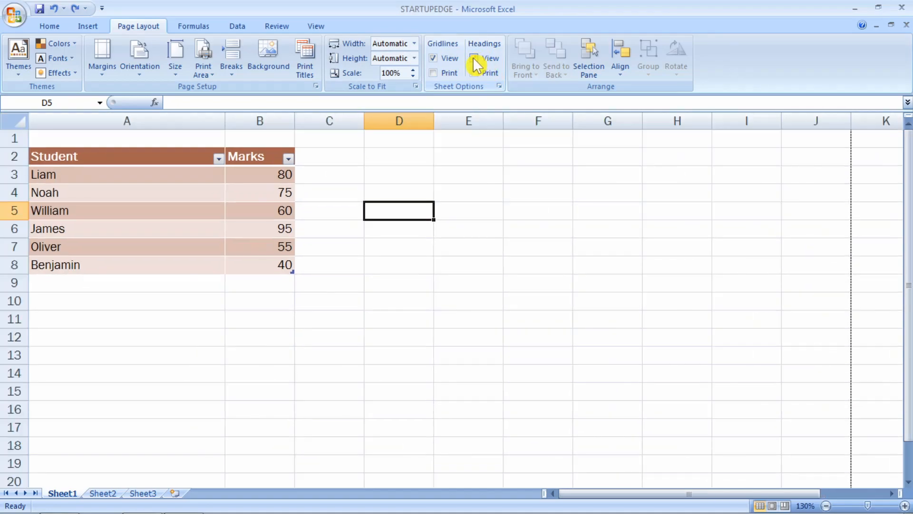
left_click(435, 74)
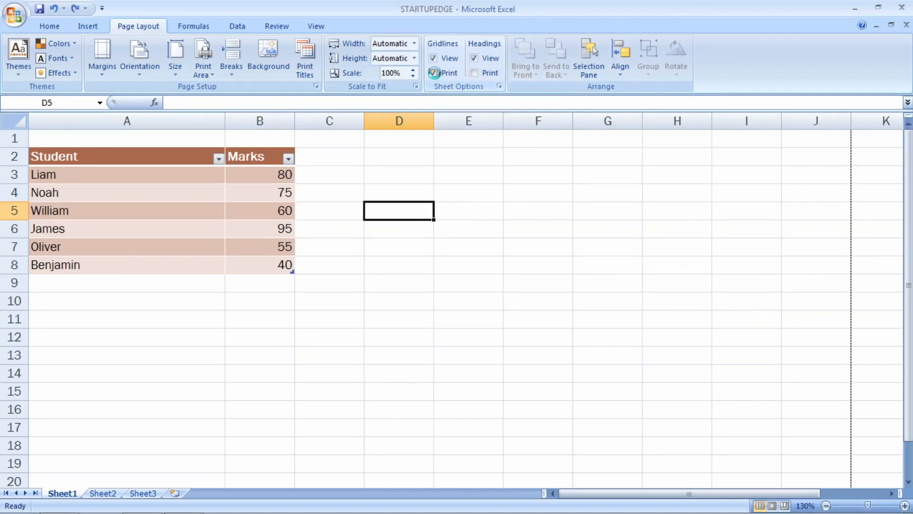
left_click(435, 73)
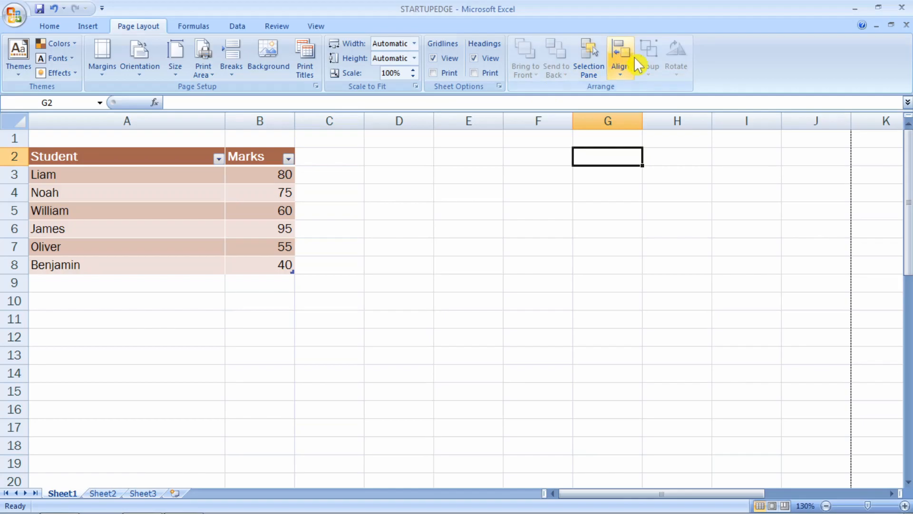
- Insert the Chrysanthemum and Desert sample pictures together and move both so they start near cell D3, beside the student table
left_click(87, 26)
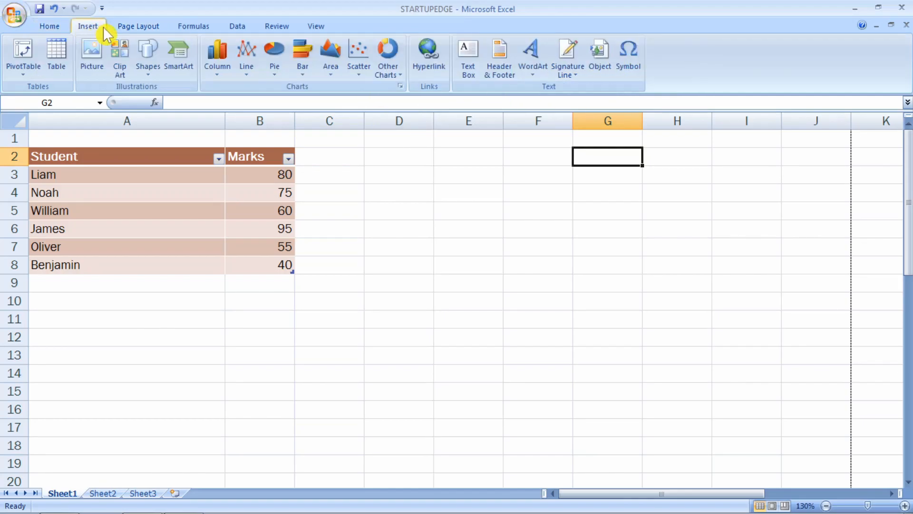
left_click(92, 60)
left_click(157, 131)
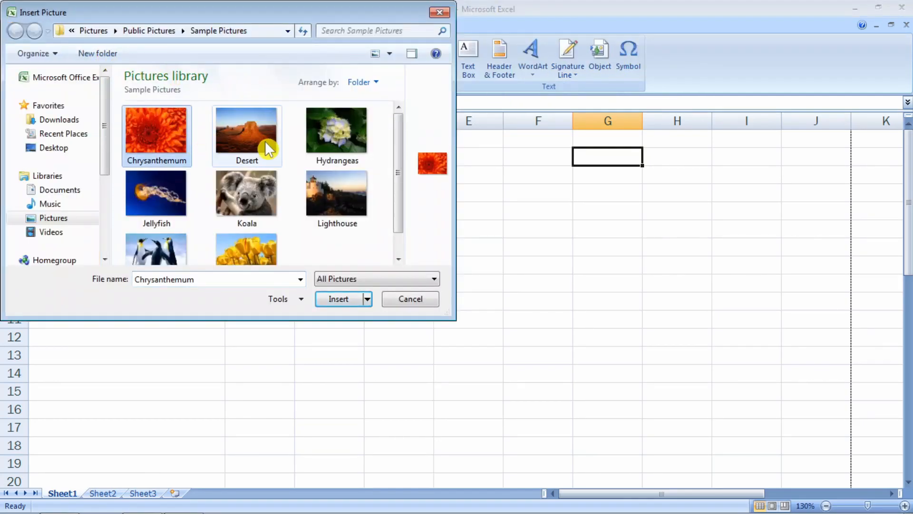
left_click(266, 148, "ctrl")
left_click(349, 300)
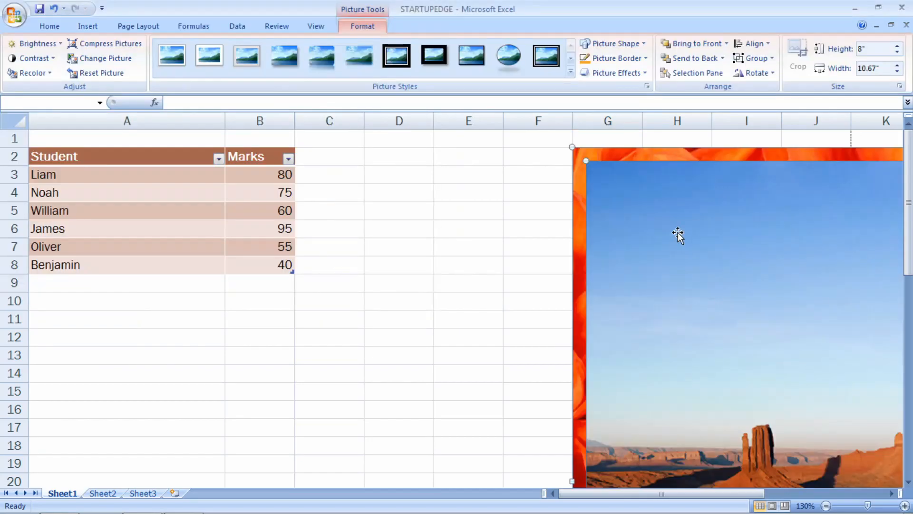
left_click_drag(598, 161, 387, 181)
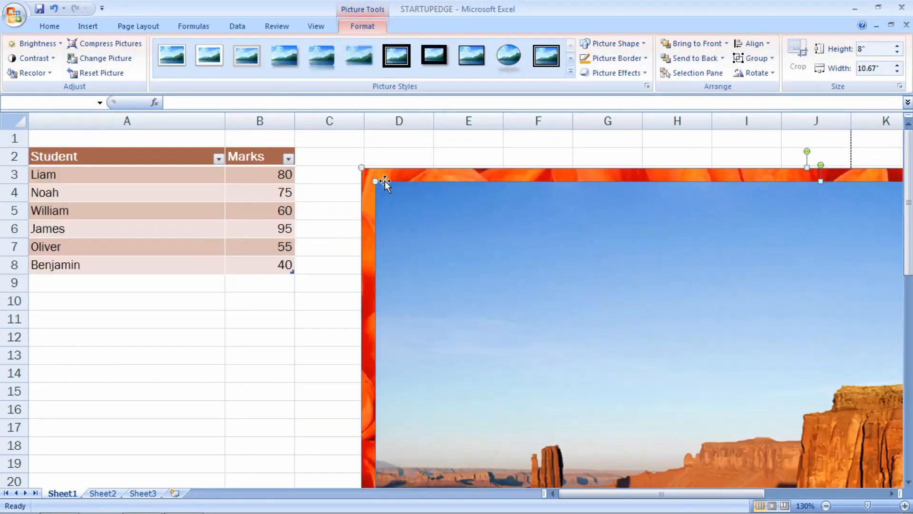
- Select each picture in turn, send the Desert picture to the back, and send the Chrysanthemum picture to the back behind it
left_click(370, 158)
left_click(447, 199)
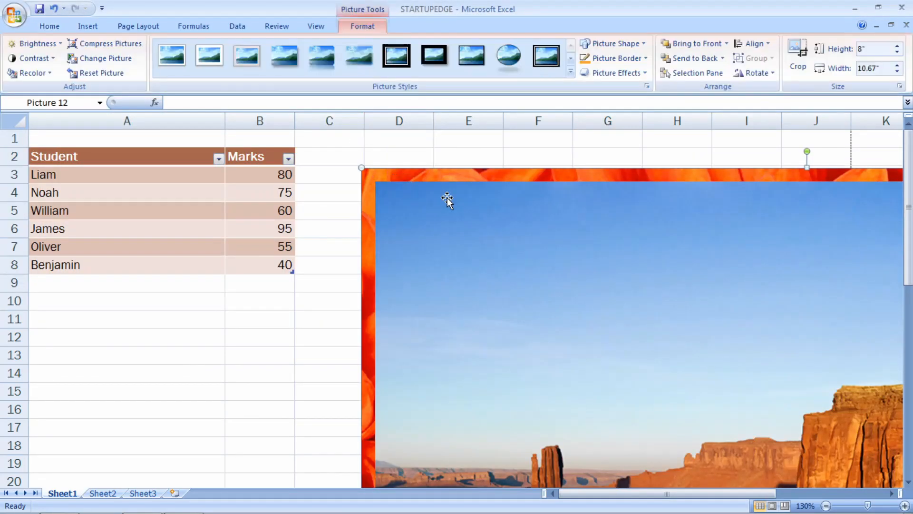
left_click(482, 224)
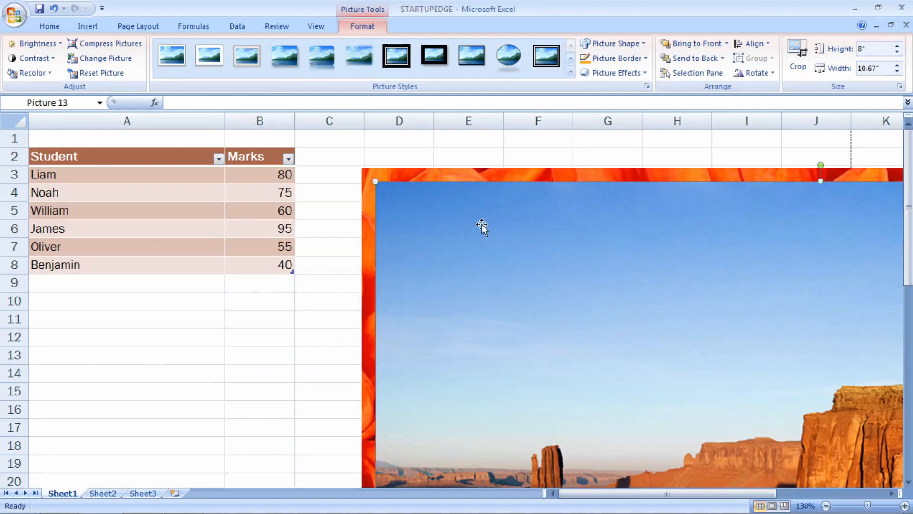
left_click(130, 26)
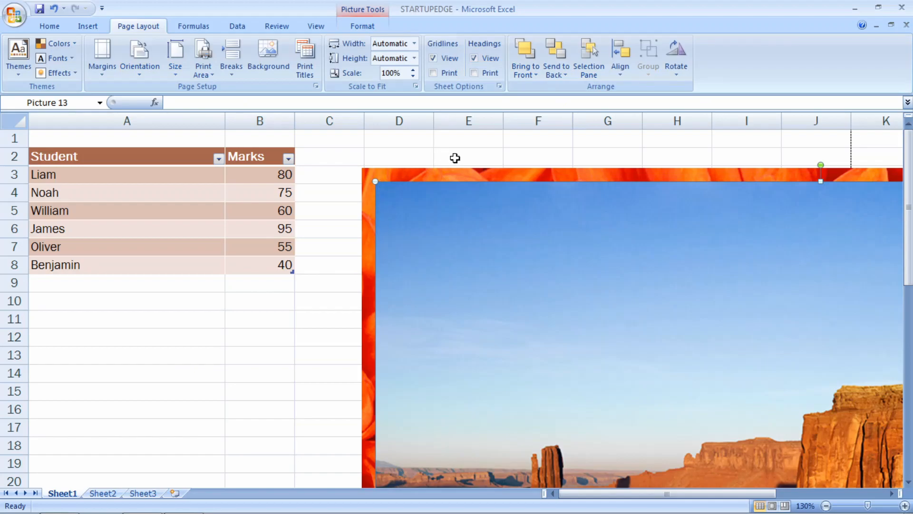
left_click(562, 53)
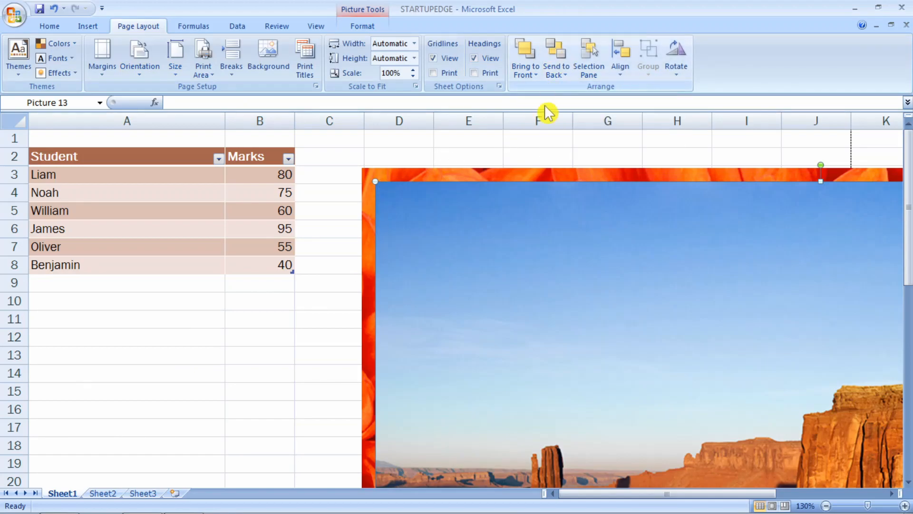
left_click(560, 50)
left_click(460, 242)
left_click(557, 50)
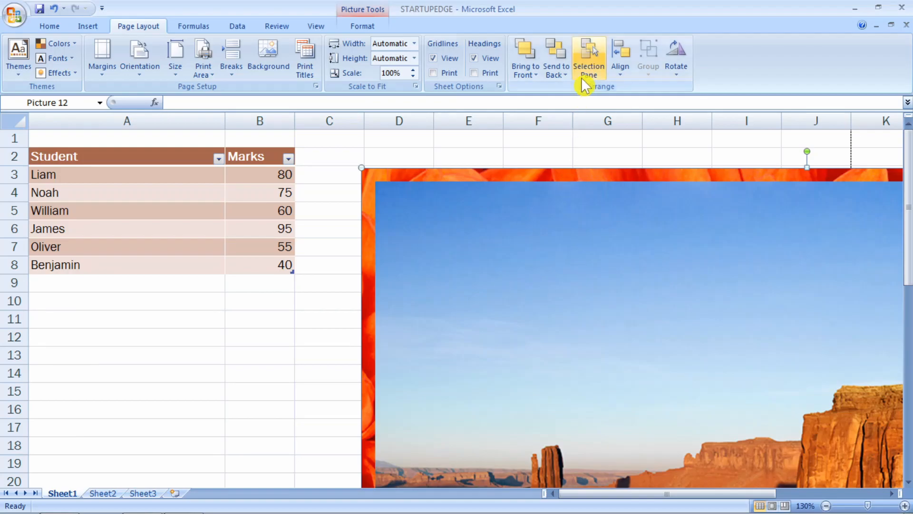
- List the sheet's shapes for selection and visibility, hide Picture 12 and show it again, and close the list
left_click(593, 67)
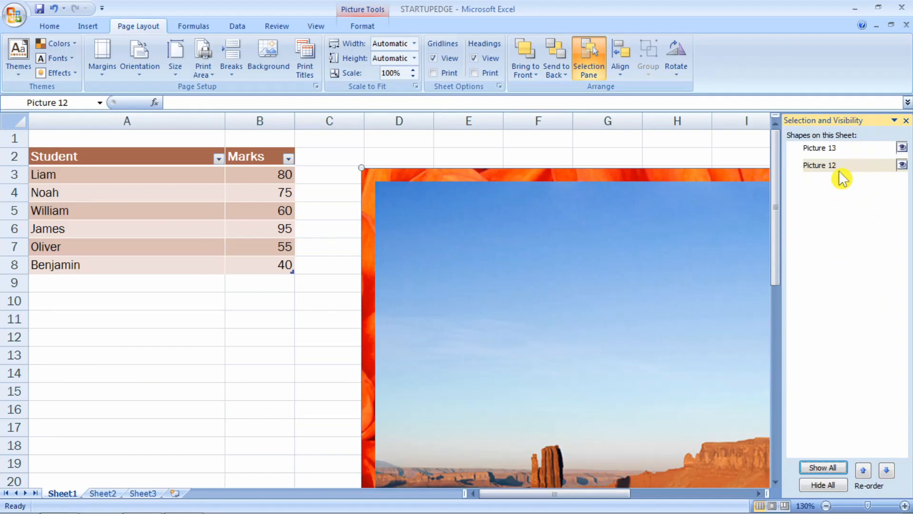
left_click(903, 165)
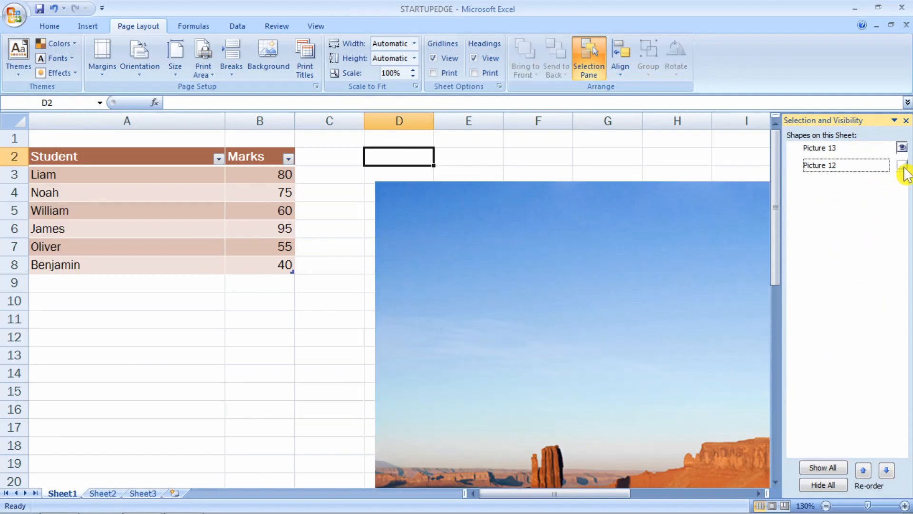
left_click(902, 165)
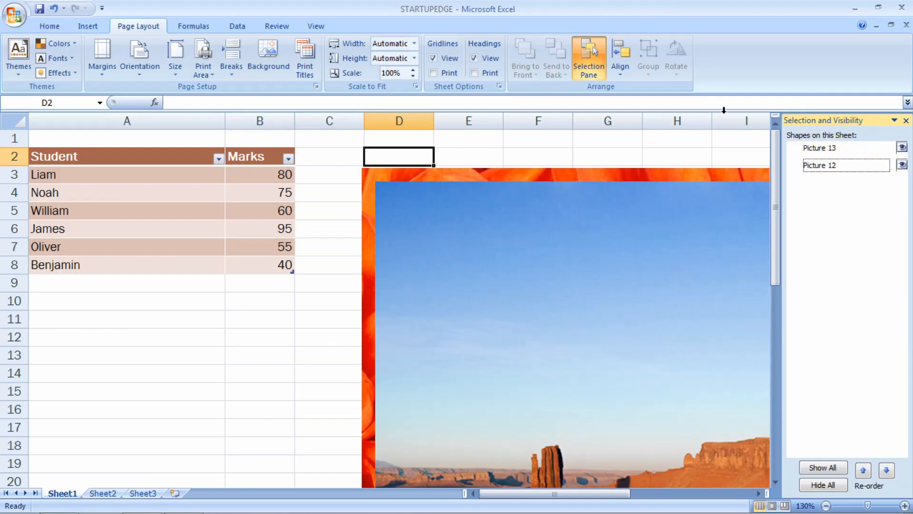
left_click(906, 120)
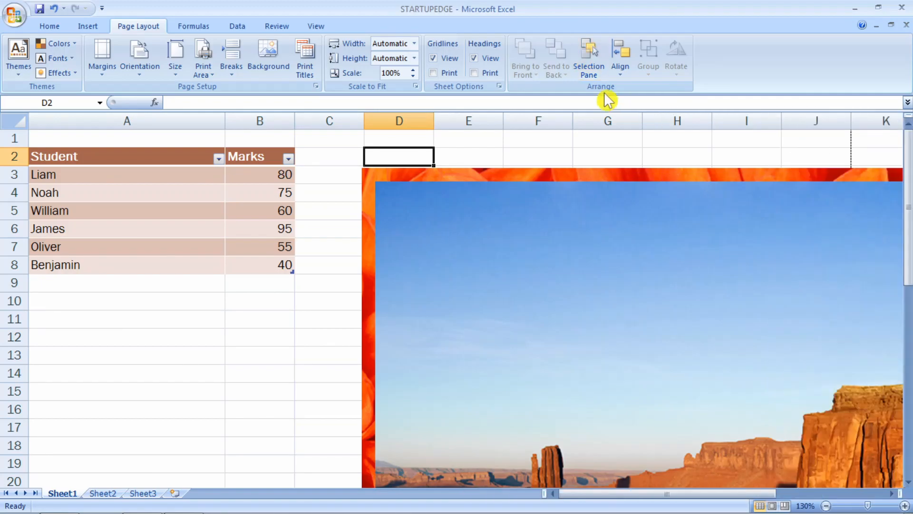
- Select both the Chrysanthemum and Desert pictures and align them along their right edges
left_click(442, 177)
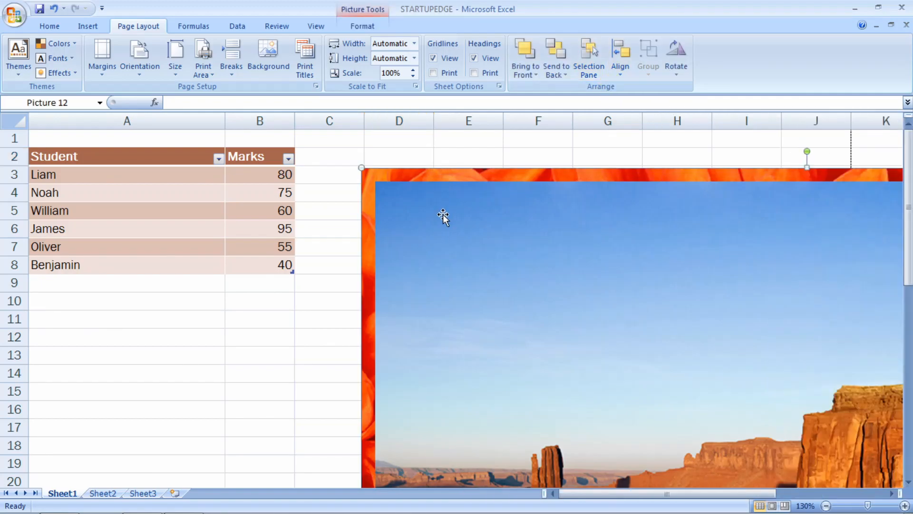
left_click(621, 61)
left_click(659, 118)
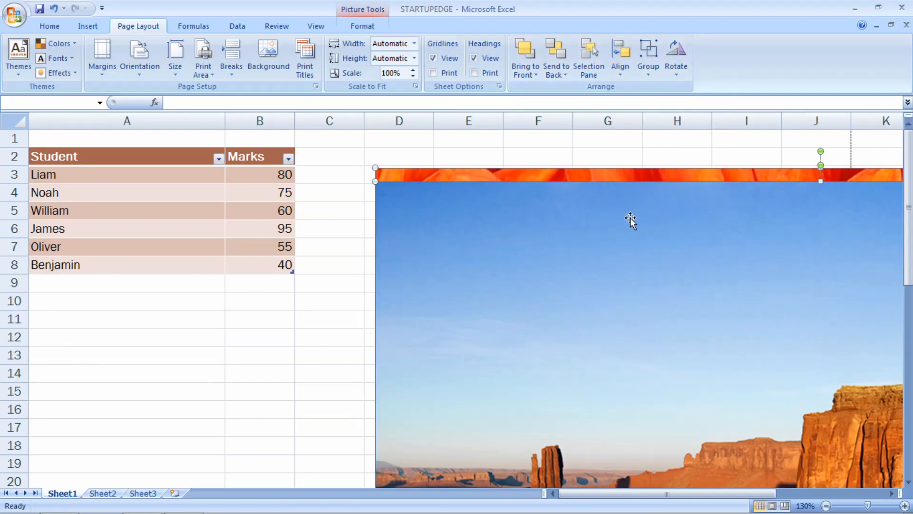
left_click(47, 26)
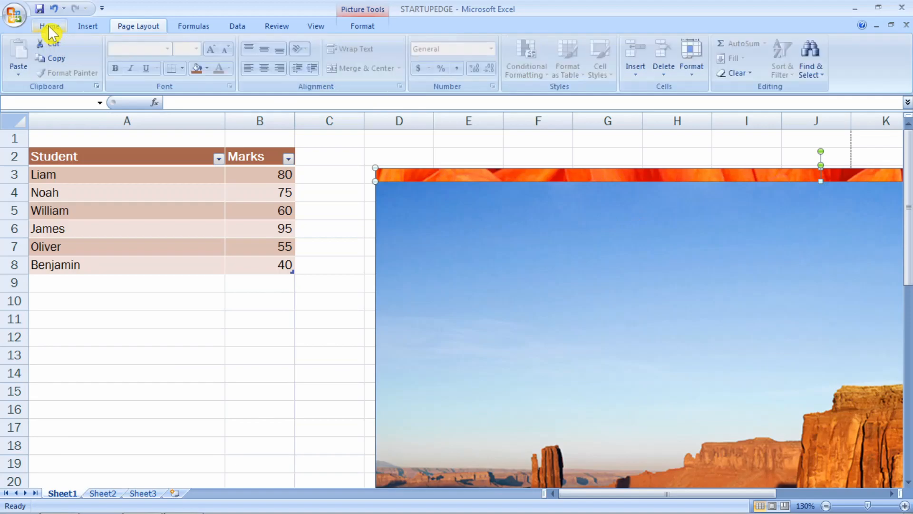
left_click(129, 26)
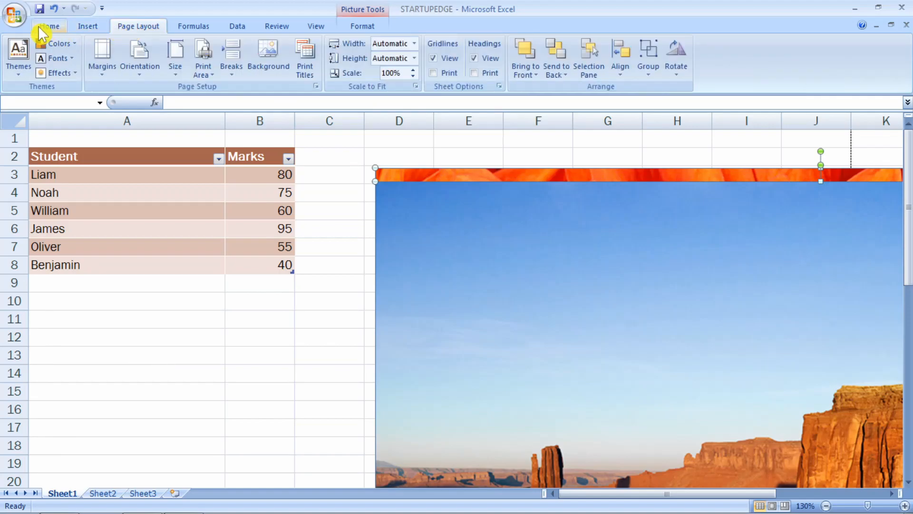
left_click(49, 27)
left_click(89, 28)
left_click(133, 26)
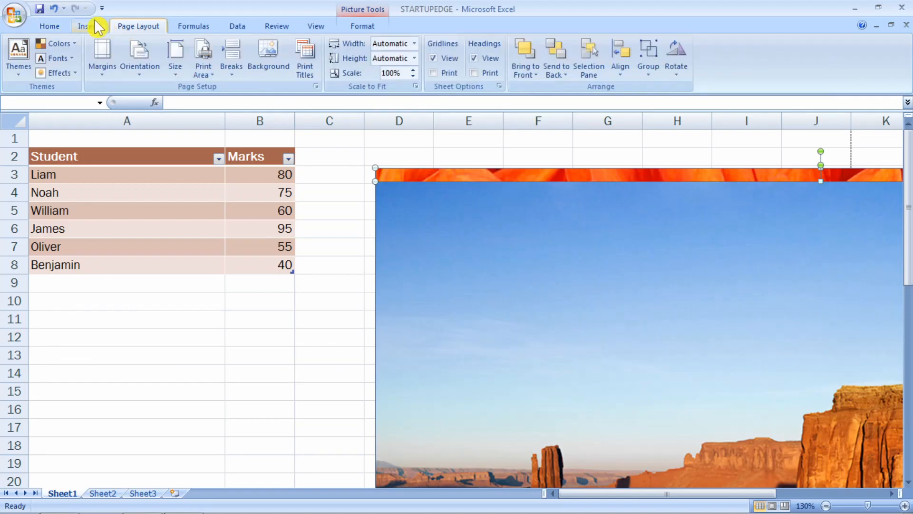
scroll(95, 27, "up", 2)
scroll(94, 36, "down", 1)
scroll(119, 26, "down", 1)
scroll(96, 27, "up", 2)
scroll(122, 27, "down", 2)
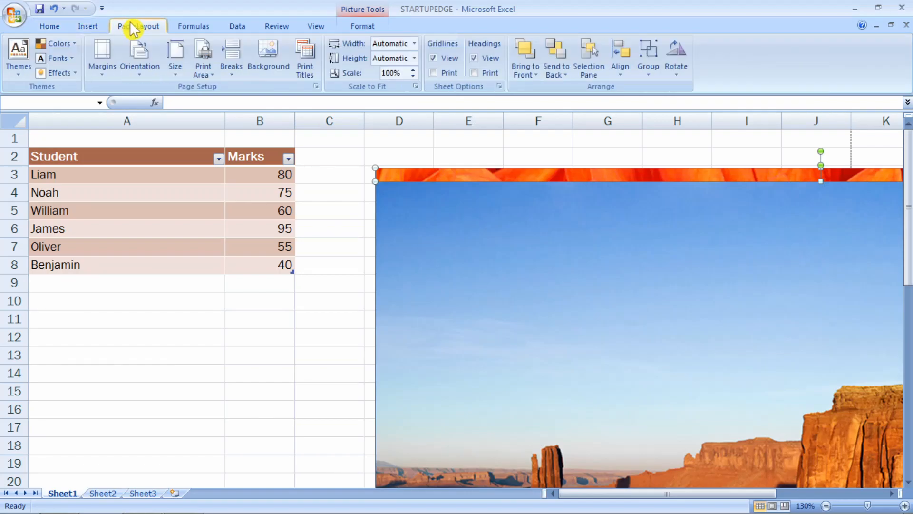